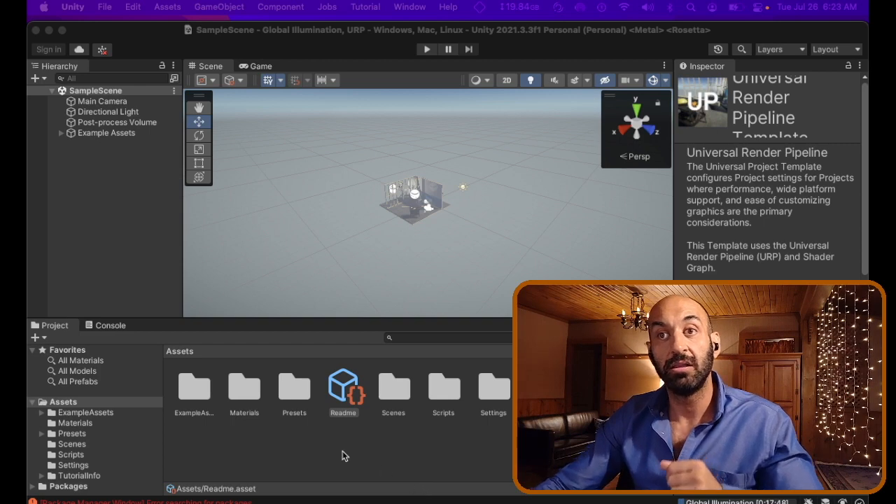
- Clear the error messages from the Console and return to the project's assets
left_click(106, 324)
left_click(112, 326)
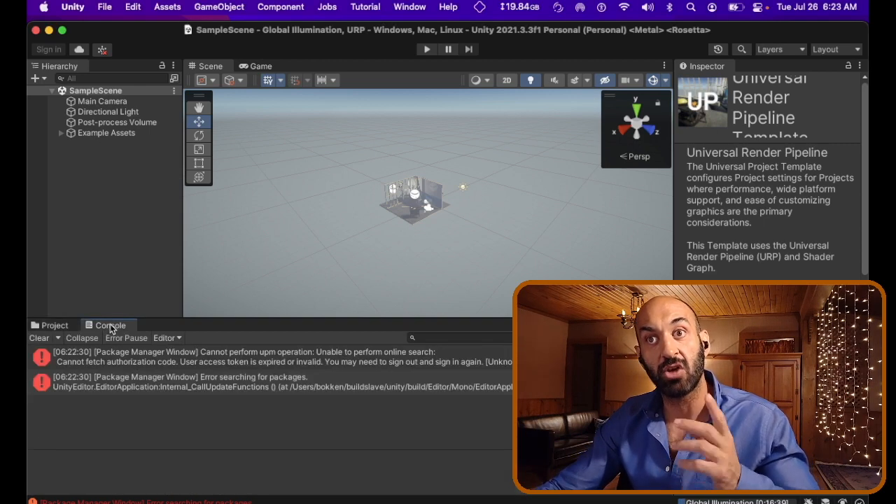
left_click(38, 338)
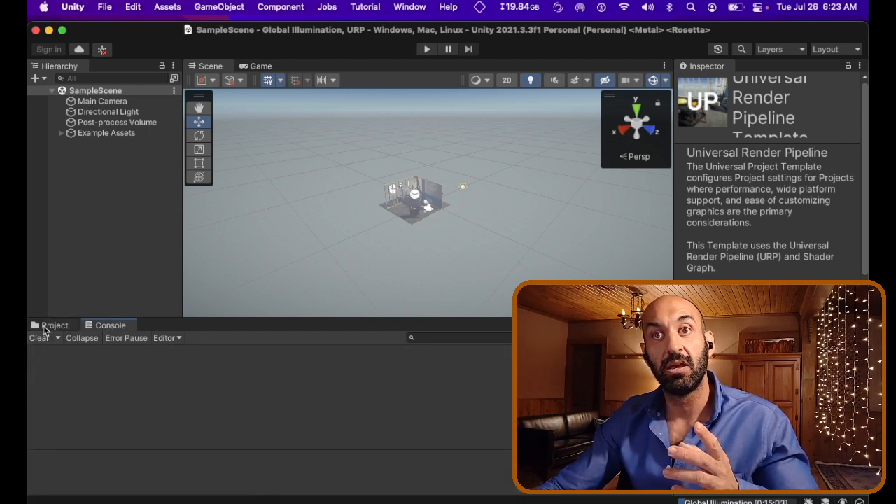
left_click(52, 326)
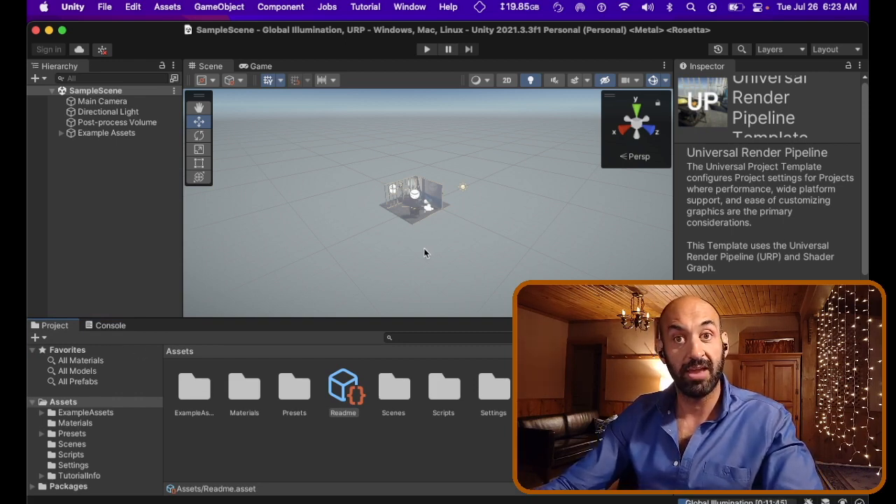
- Switch to Unity Hub and examine the new-project templates down to 3D Sample Scene (URP)
key("ctrl+Up")
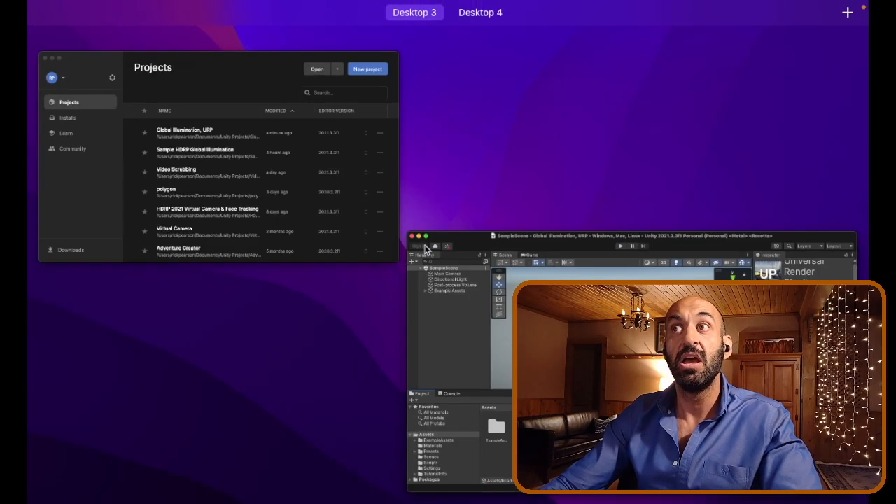
left_click(312, 196)
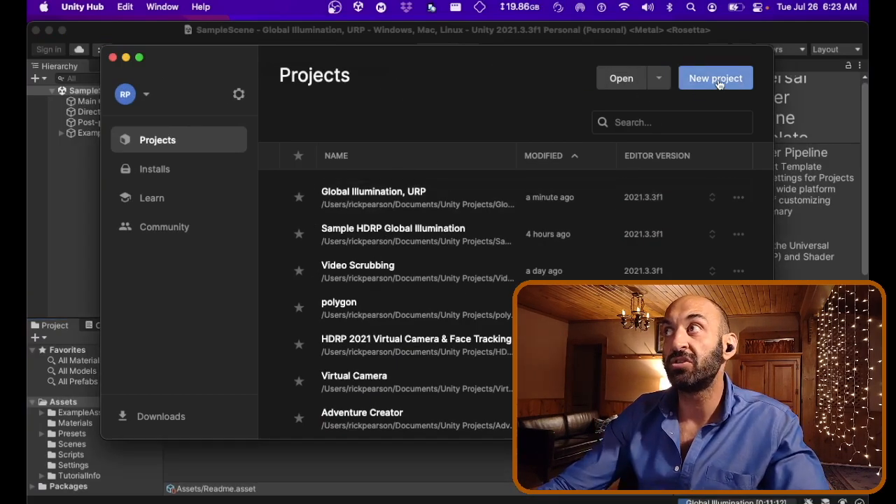
left_click(716, 79)
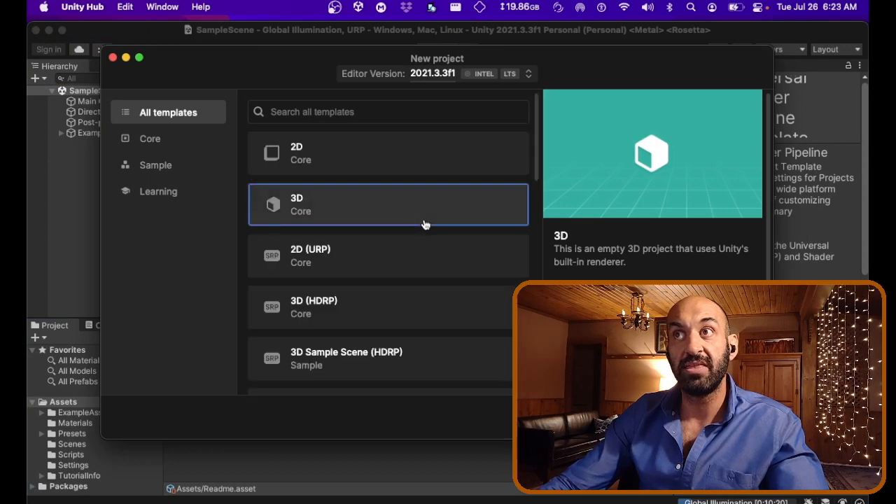
scroll(420, 231, "down", 1)
scroll(413, 238, "down", 3)
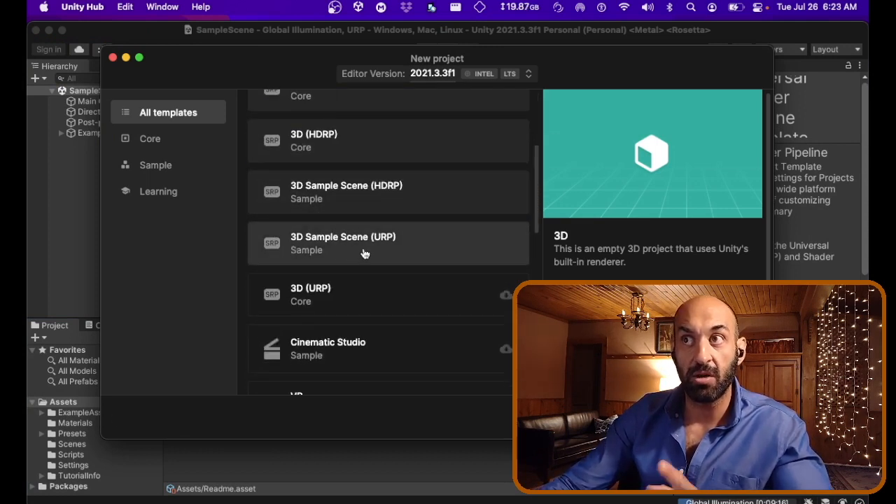
left_click(87, 191)
left_click(283, 225)
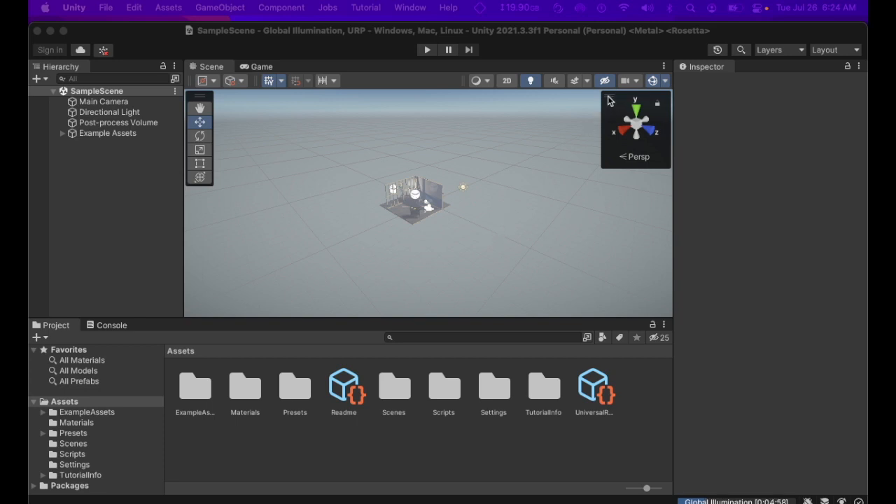
- Hide the orientation gizmo overlay and the transform tools overlay in the Scene view
right_click(608, 101)
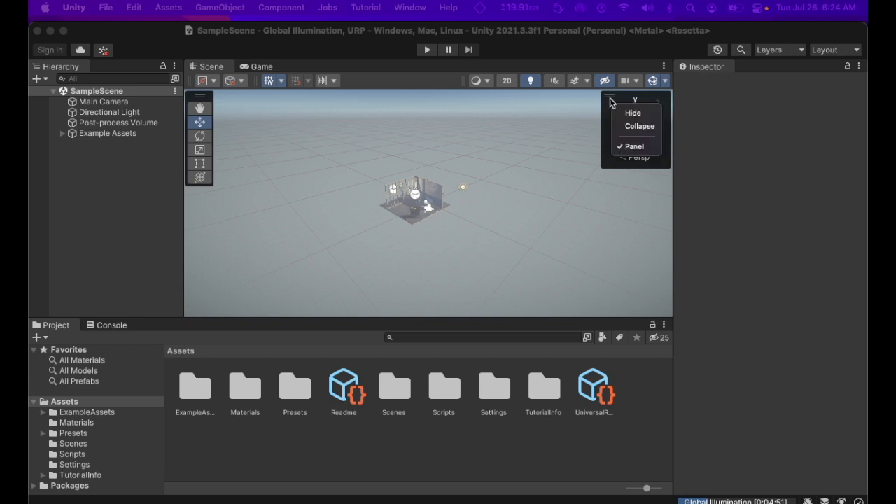
left_click(631, 113)
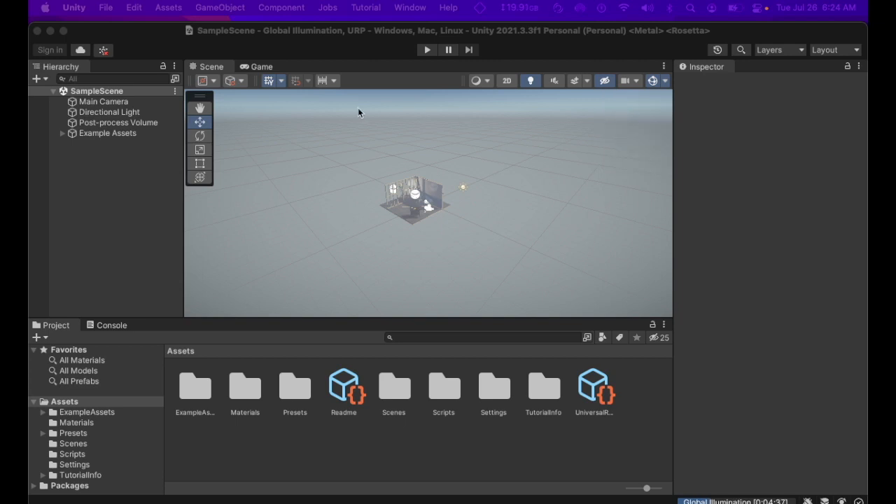
right_click(205, 102)
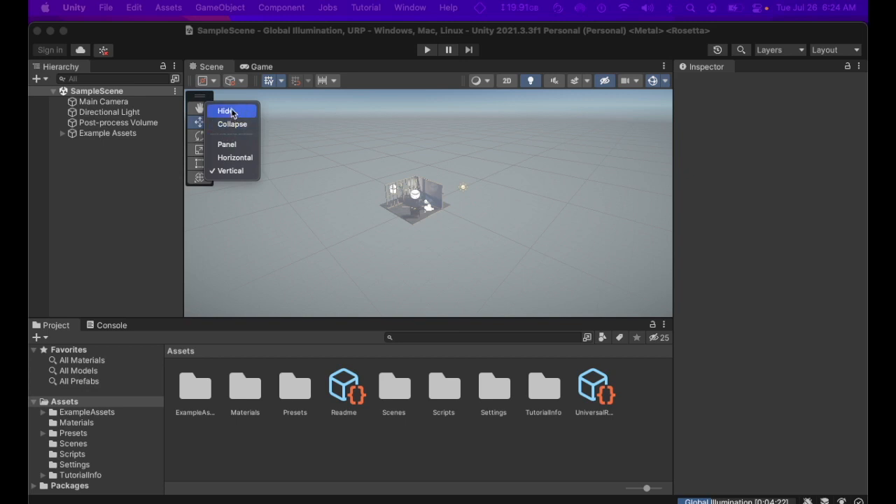
left_click(280, 137)
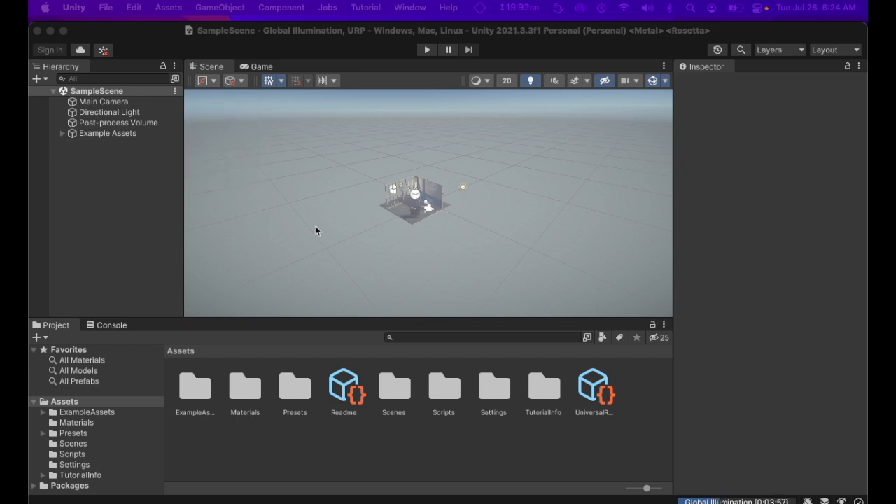
- Reduce the size of the 3D icons for the scene's gizmos
scroll(421, 235, "up", 5)
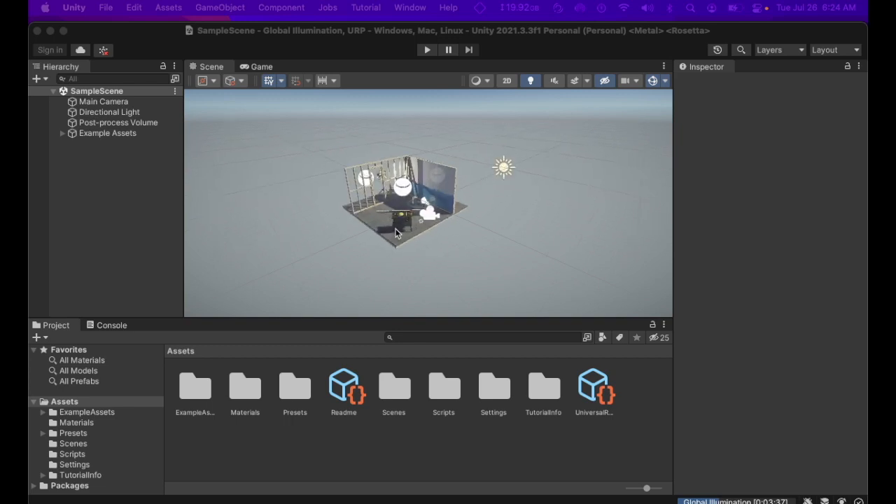
scroll(396, 234, "up", 5)
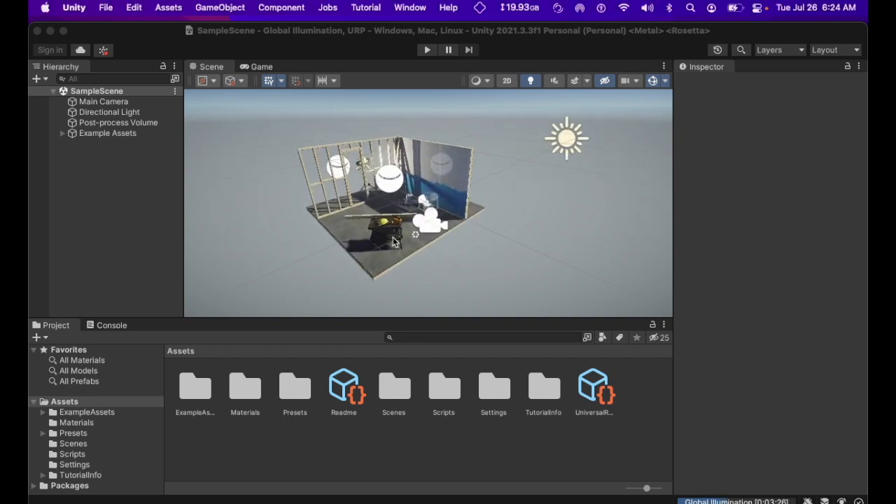
left_click_drag(393, 239, 443, 215, "alt")
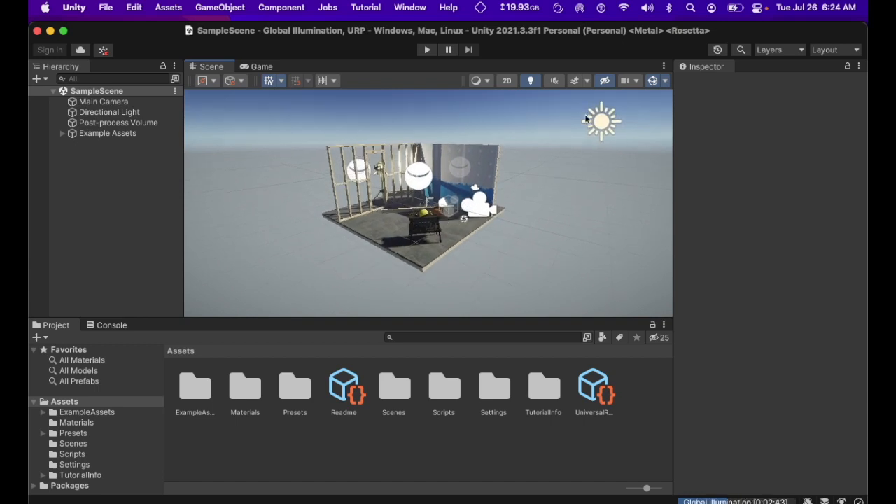
left_click(664, 83)
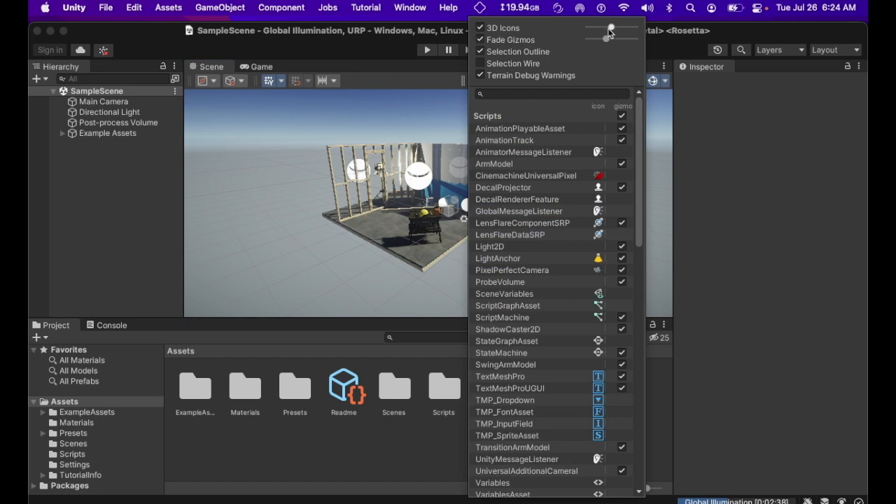
left_click_drag(611, 28, 603, 28)
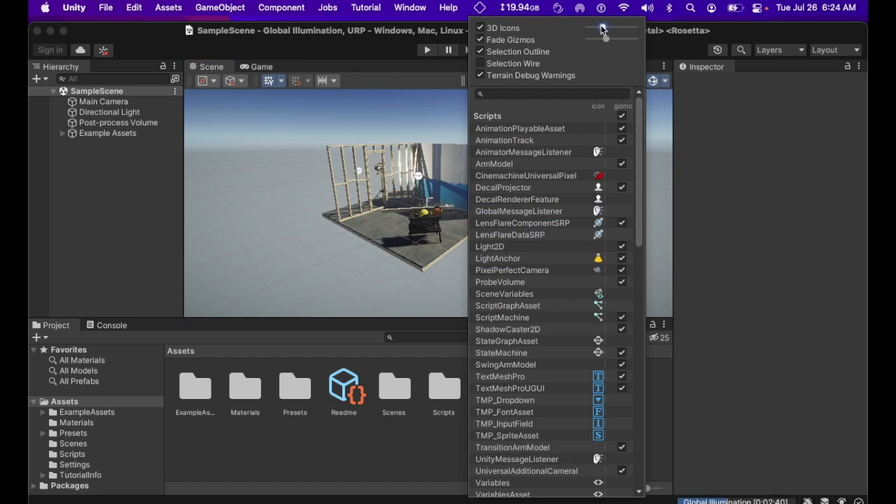
left_click(294, 105)
- Delete the Reflection Probes and the Light Probe Group from Example Assets
left_click(62, 134)
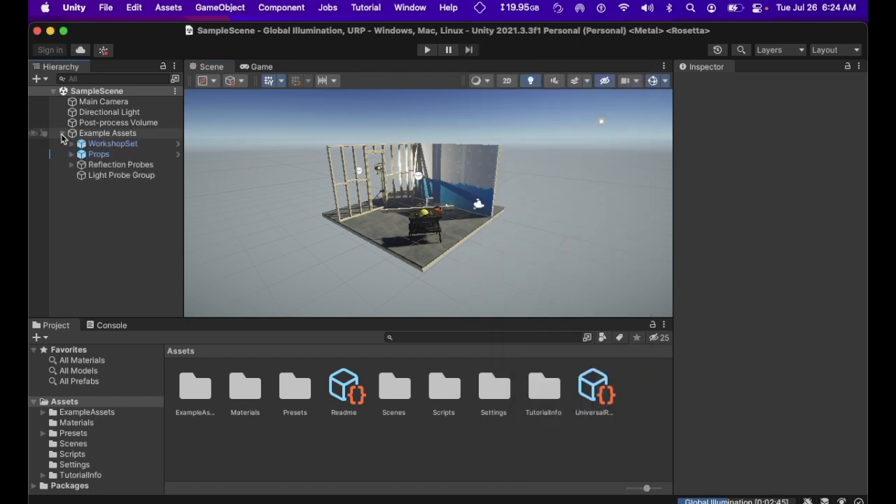
left_click(117, 178)
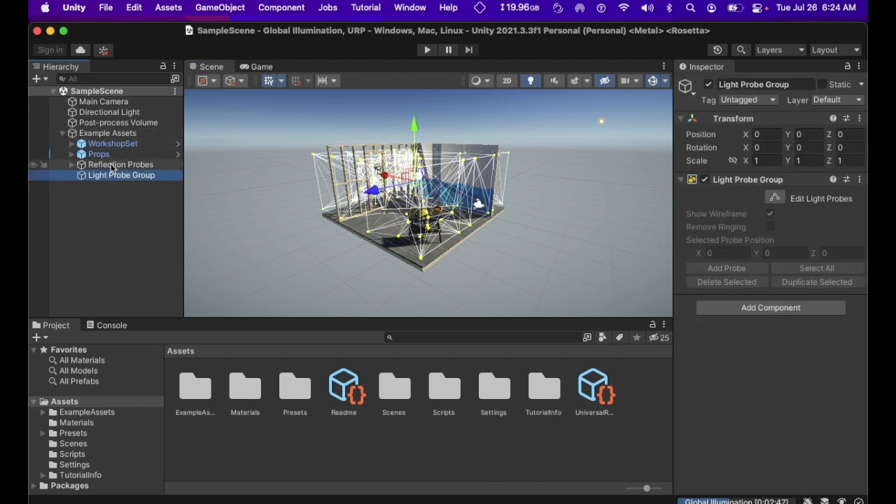
left_click(119, 166, "super")
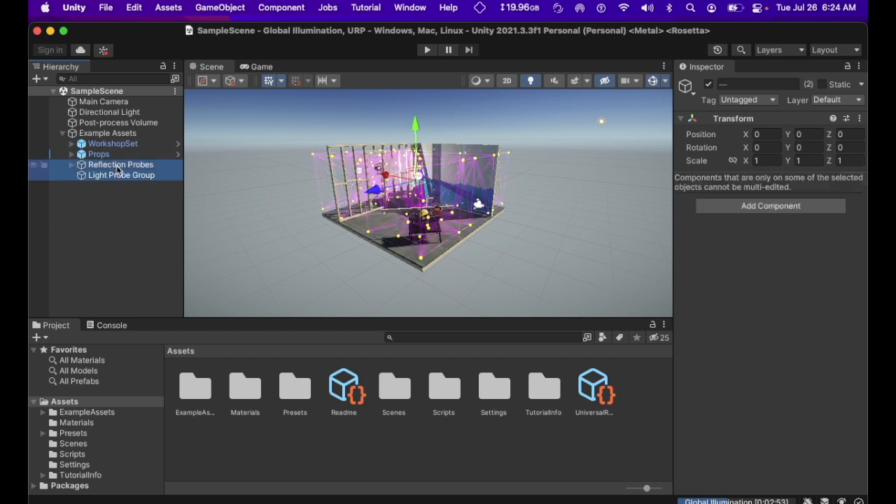
key("super+BackSpace")
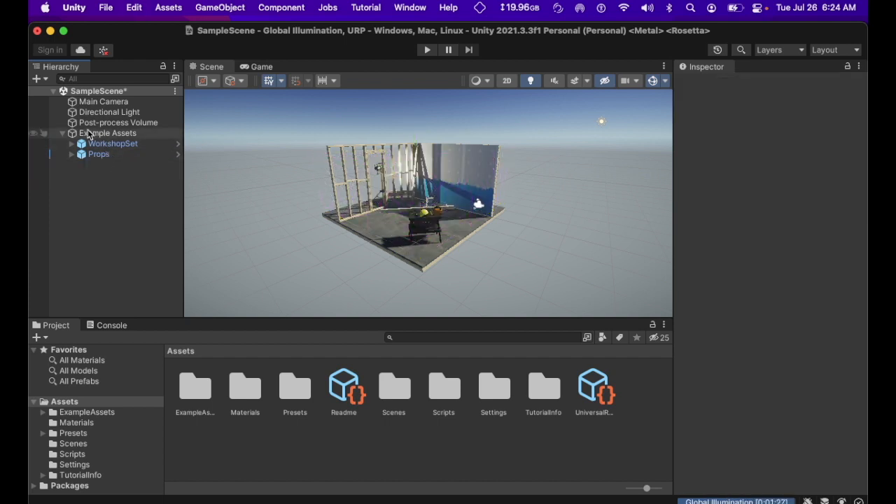
left_click(62, 133)
- Delete the Post-process Volume and the Directional Light from the sample scene
left_click(105, 124)
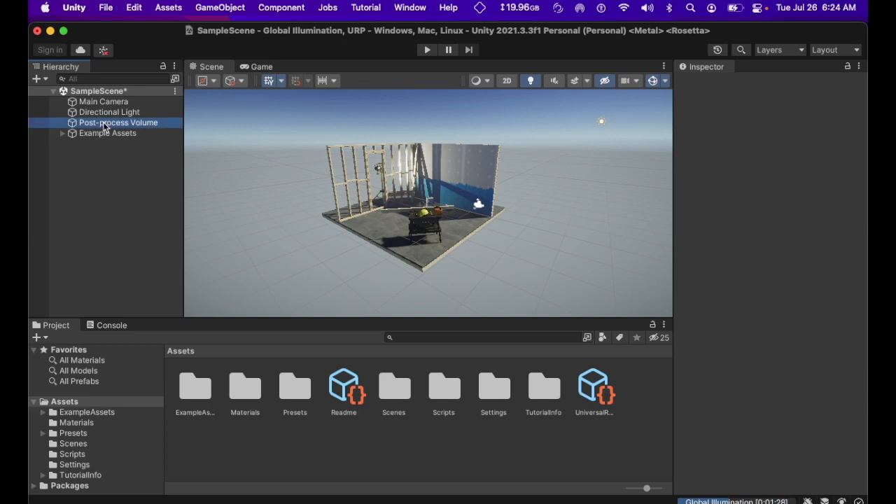
key("super+BackSpace")
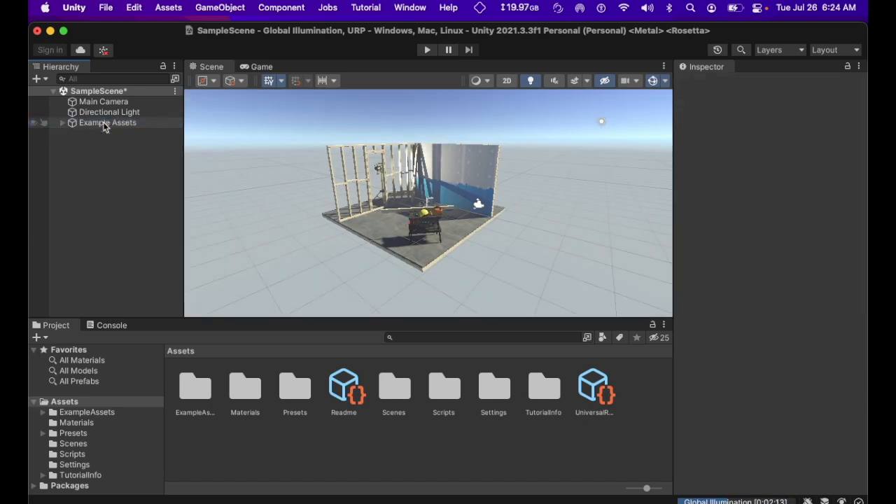
left_click(105, 112)
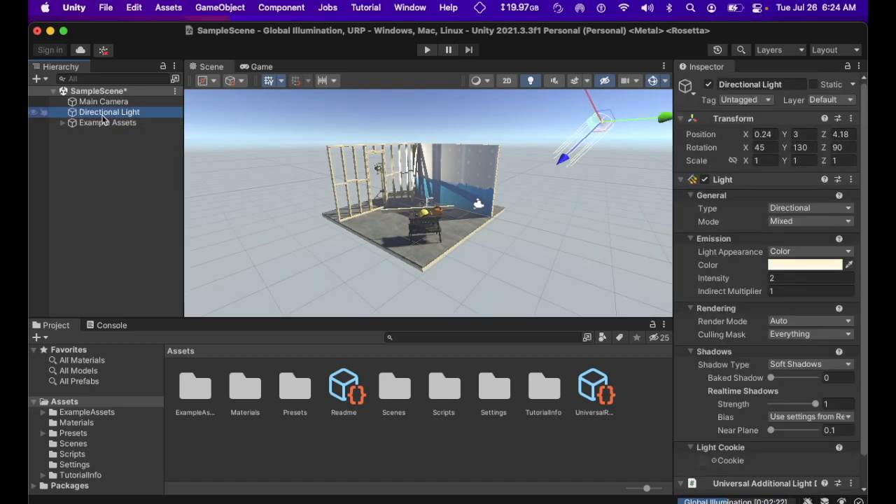
key("super+BackSpace")
- Deactivate the ConstructionLightLow object in the Props group of Example Assets
left_click(63, 113)
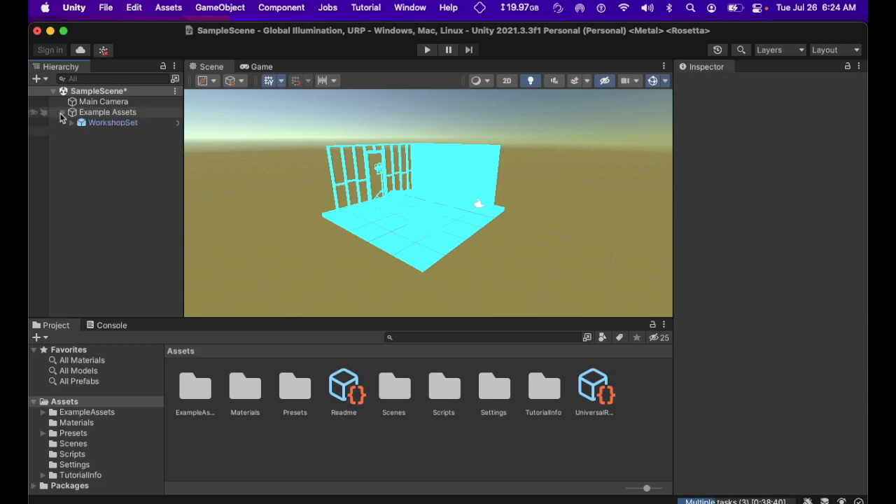
left_click(71, 133)
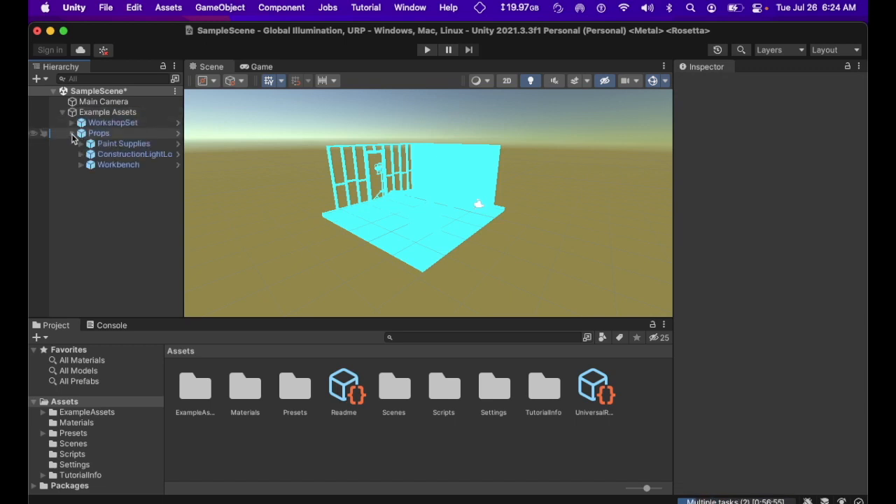
left_click(133, 154)
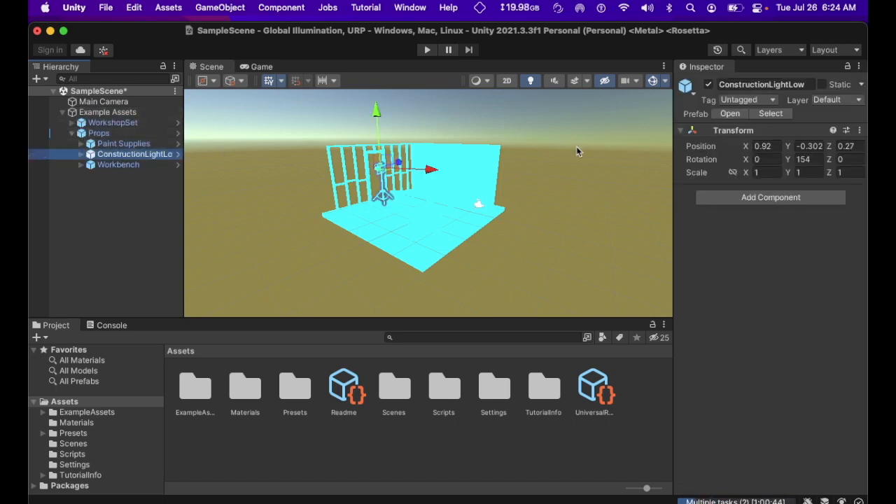
left_click(709, 84)
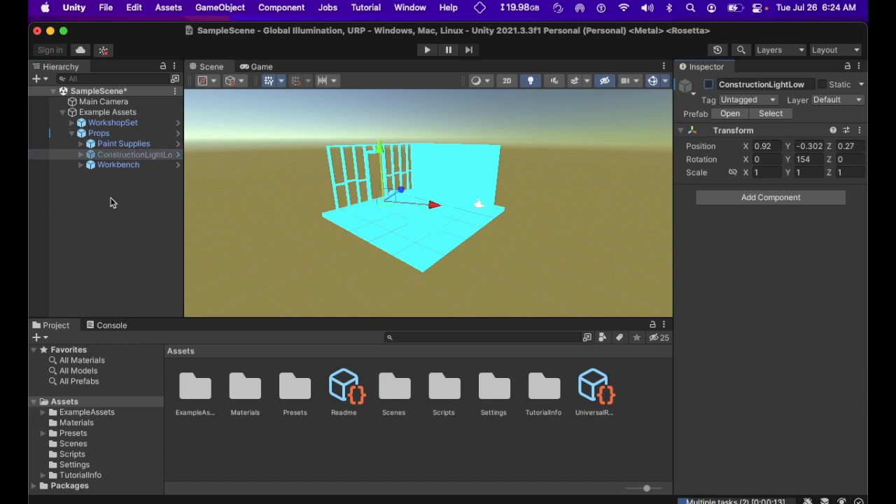
left_click(73, 133)
left_click(100, 197)
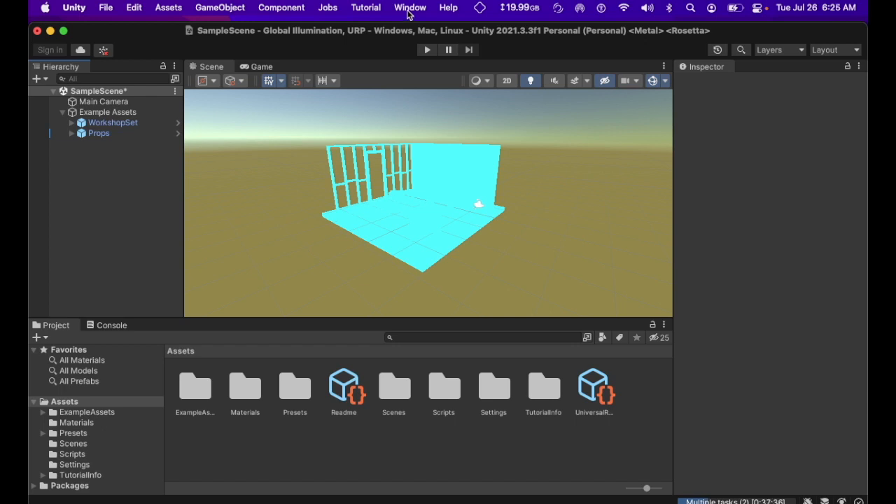
- Open the Lighting window and dock it beside the Inspector
left_click(409, 8)
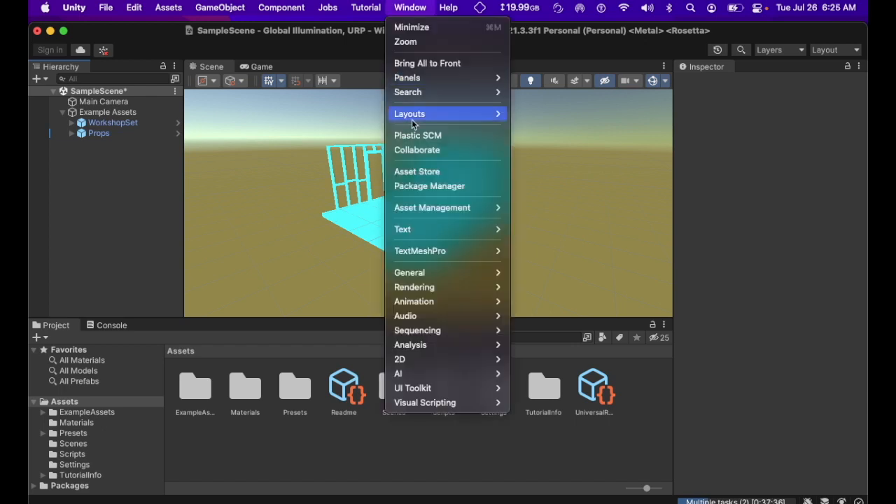
mouse_move(432, 319)
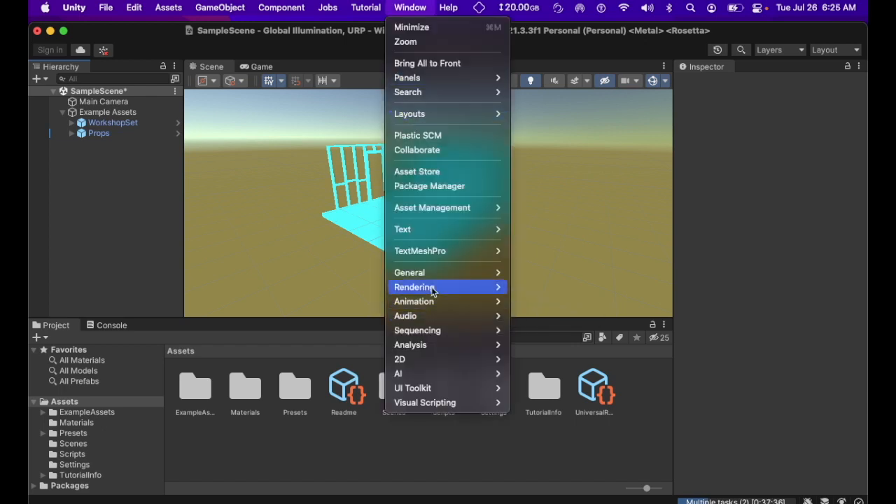
mouse_move(432, 291)
left_click(531, 250)
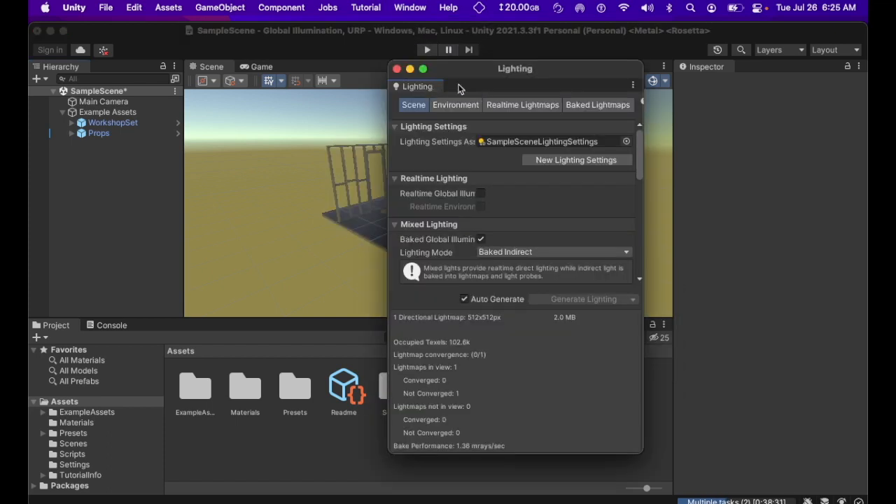
left_click_drag(426, 87, 742, 68)
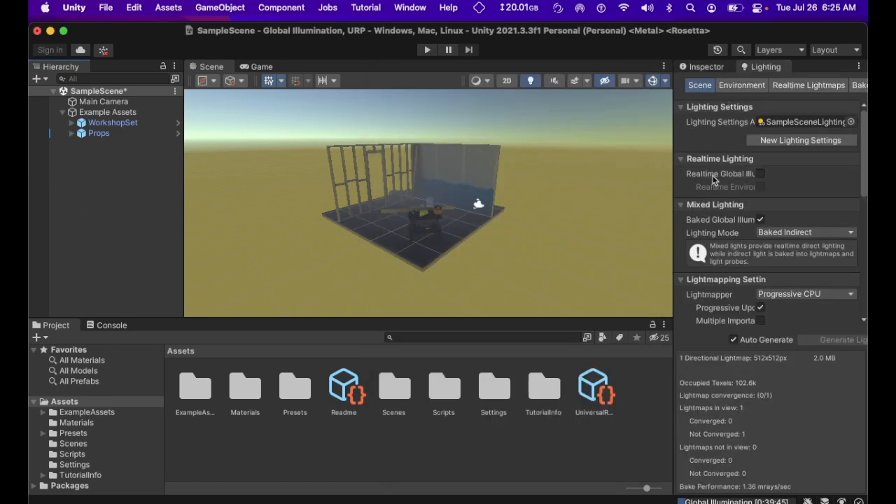
- Widen the Lighting window, create a new lighting settings asset, and disable Baked Global Illumination in it
left_click_drag(674, 183, 599, 184)
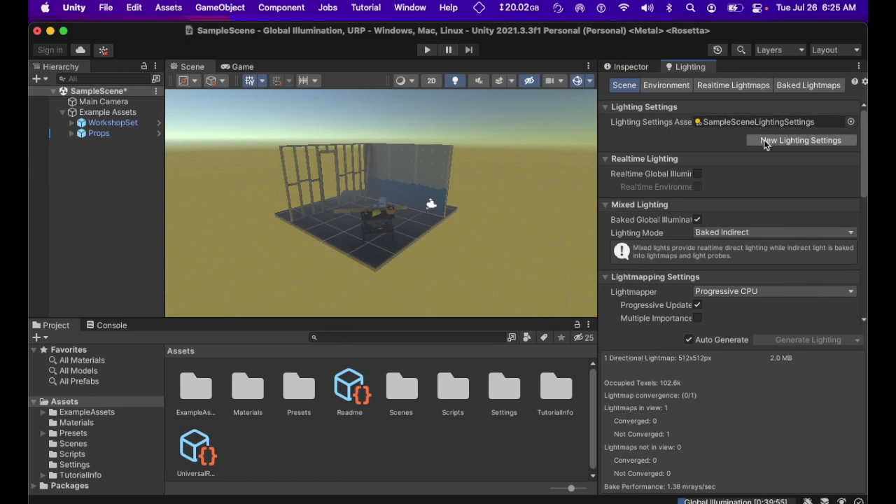
left_click(764, 140)
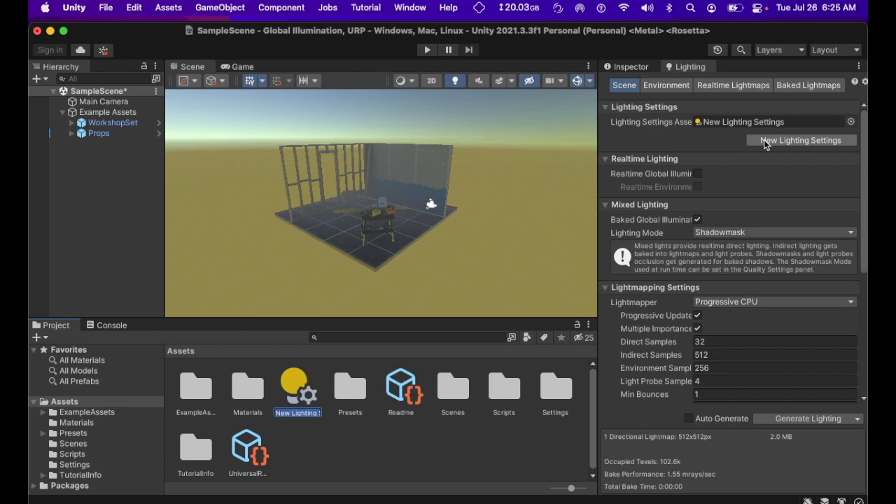
left_click(698, 220)
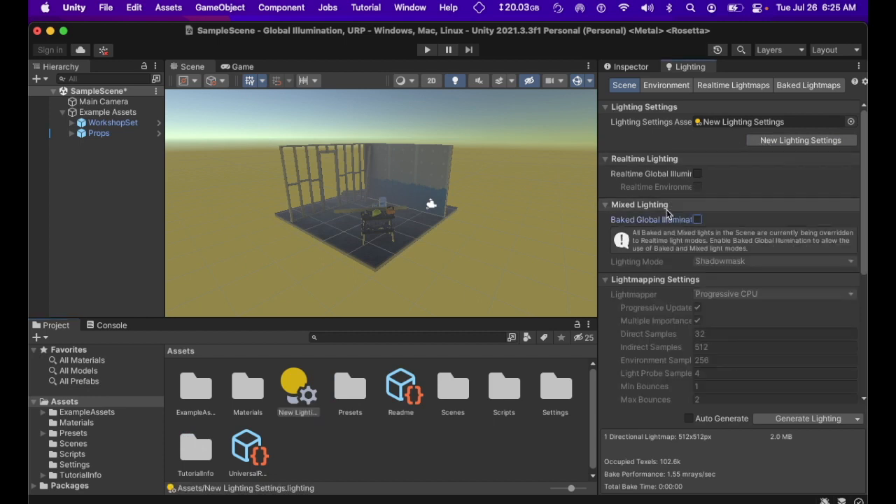
- Clear the scene's existing baked lightmap data
scroll(673, 226, "down", 10)
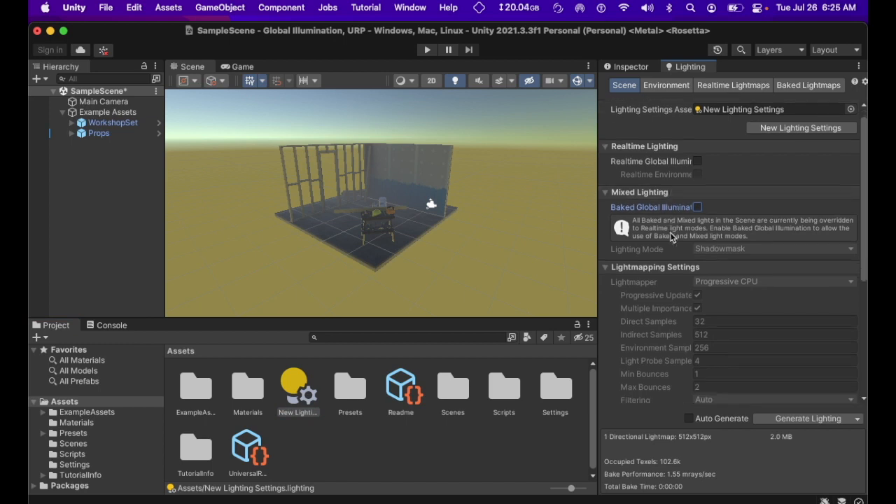
left_click(856, 420)
left_click(826, 449)
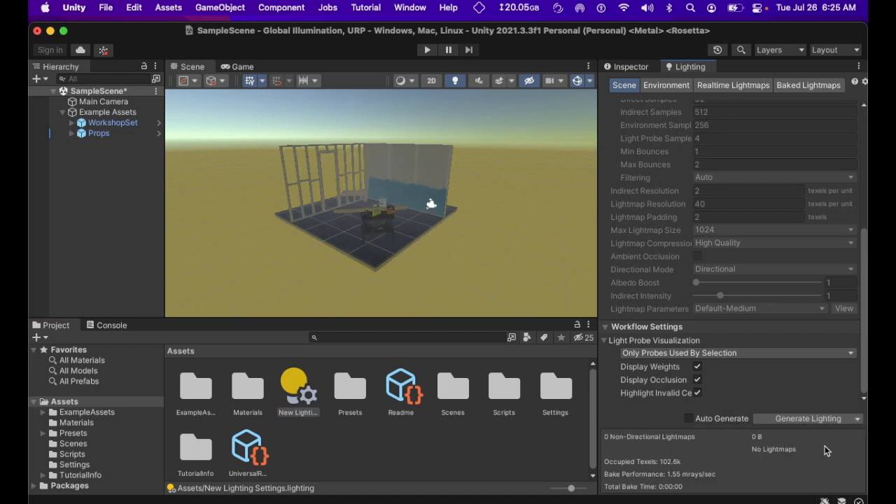
scroll(662, 154, "up", 8)
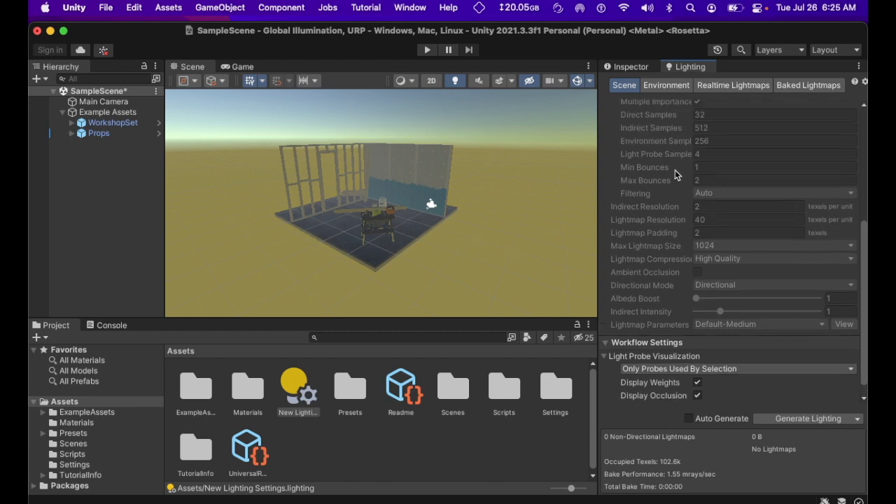
- Remove the skybox material from the scene's environment and set the ambient color to black (RGB 0, 0, 0)
left_click(661, 87)
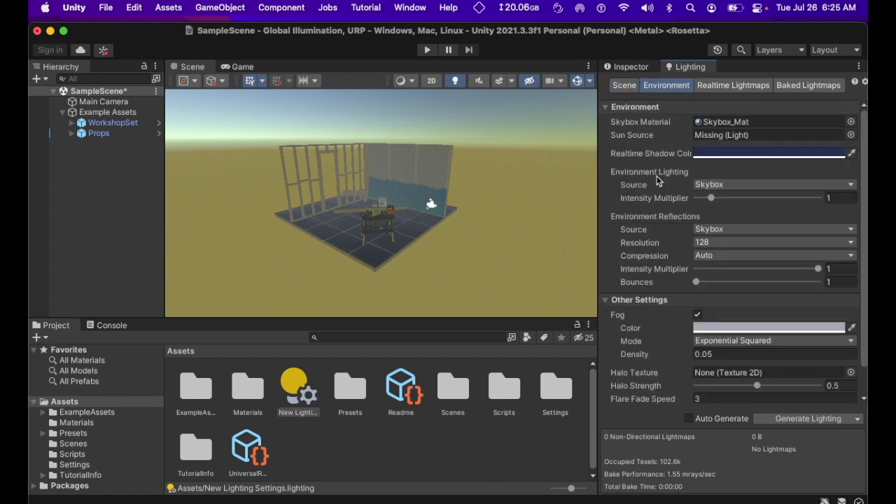
left_click(746, 123)
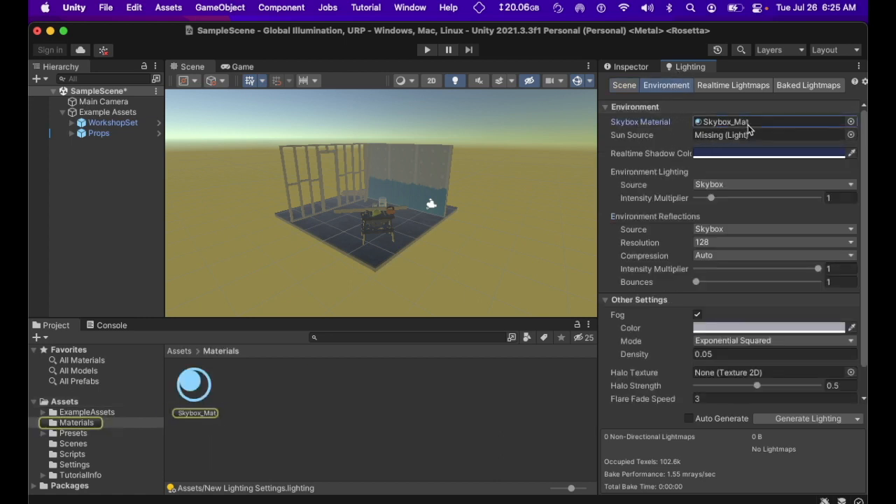
key("BackSpace")
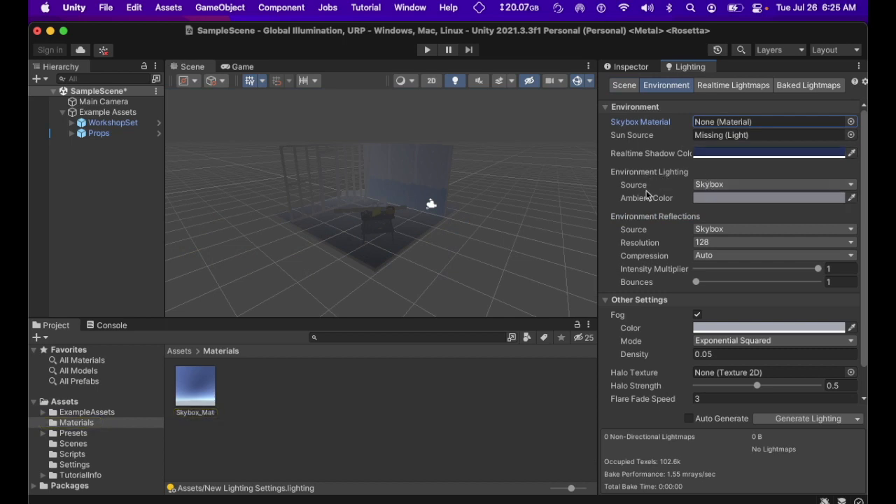
left_click(717, 199)
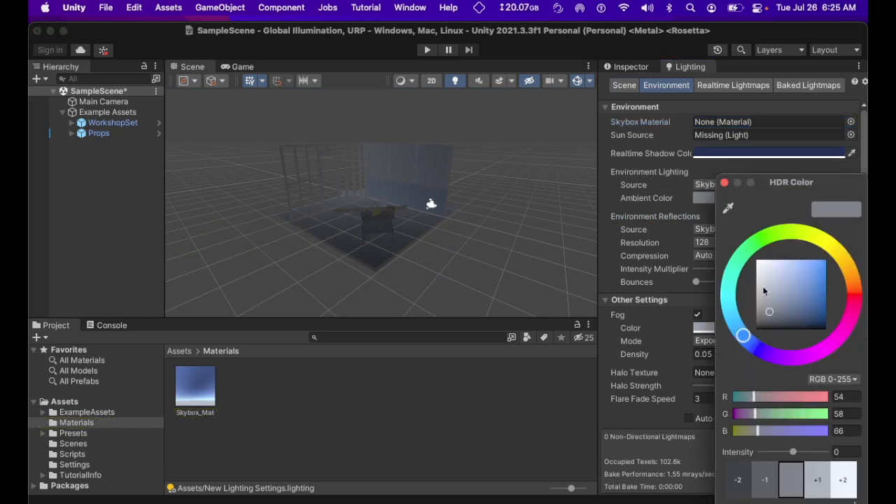
left_click_drag(768, 315, 757, 330)
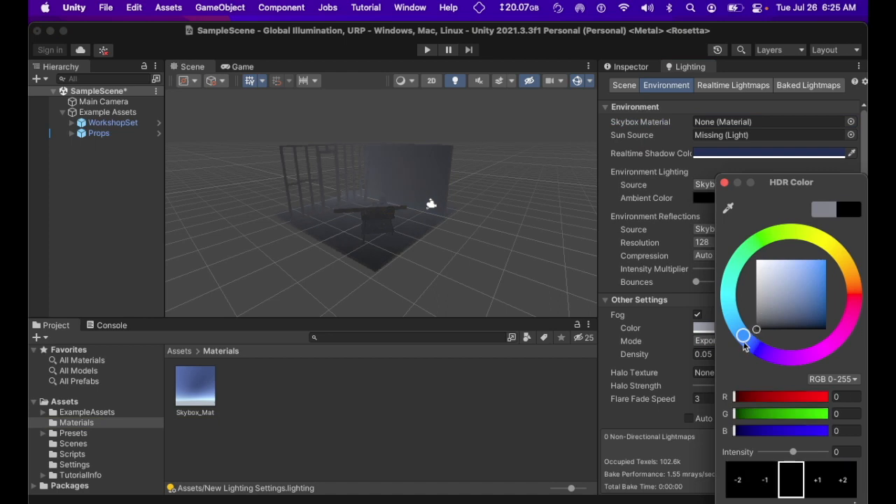
left_click(725, 183)
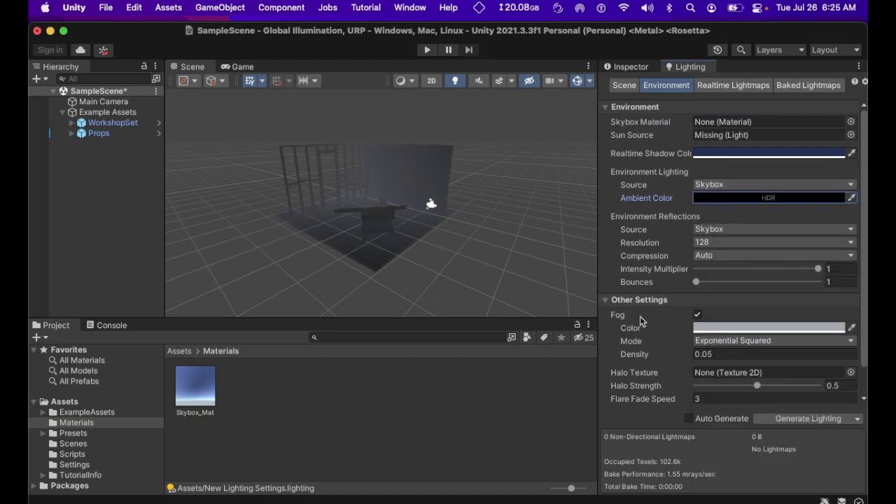
- Turn off fog in the environment settings and inspect the unlit workshop room up close
left_click(698, 315)
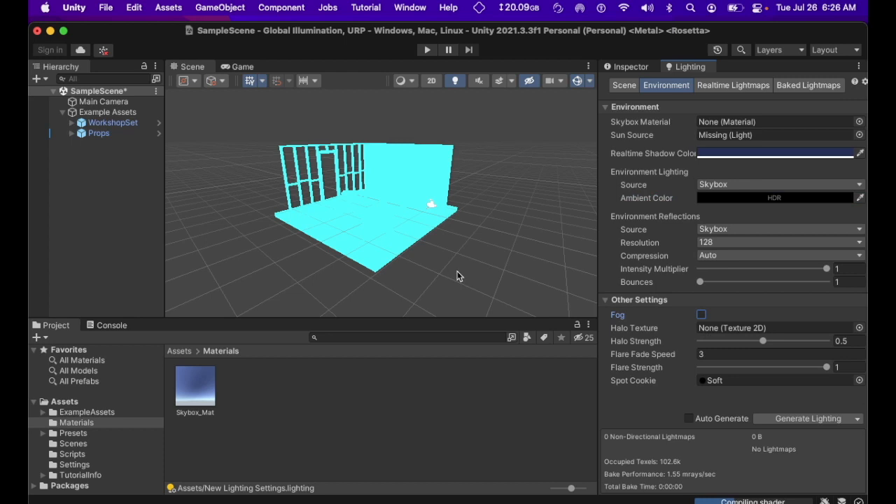
right_click_drag(451, 271, 488, 224)
scroll(441, 235, "up", 8)
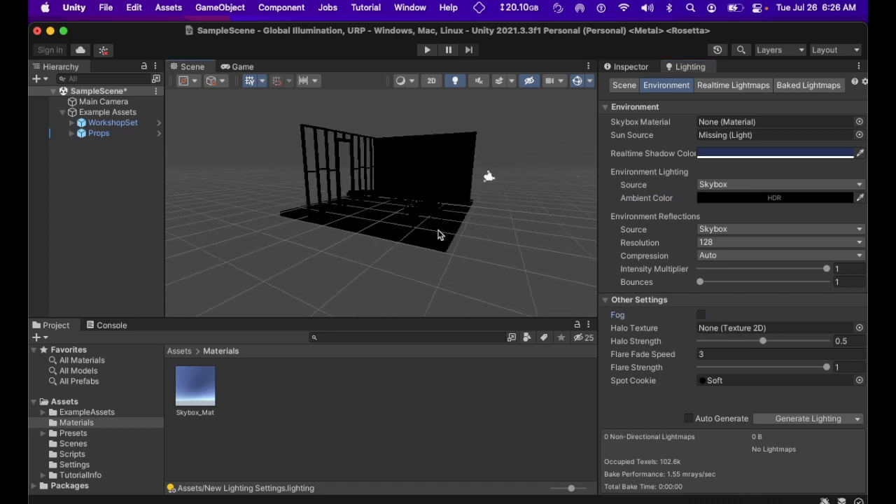
middle_click_drag(433, 214, 426, 226)
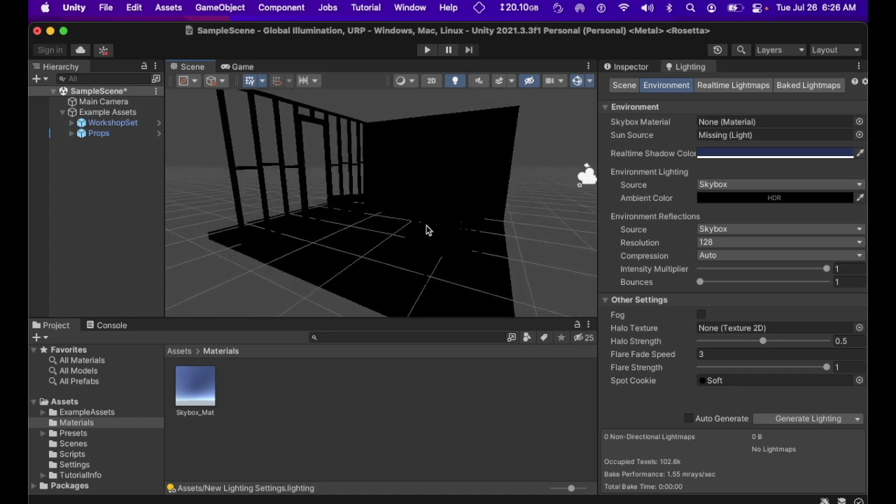
mouse_move(426, 226)
right_mouse_down()
mouse_move(402, 236)
mouse_move(418, 236)
right_mouse_up()
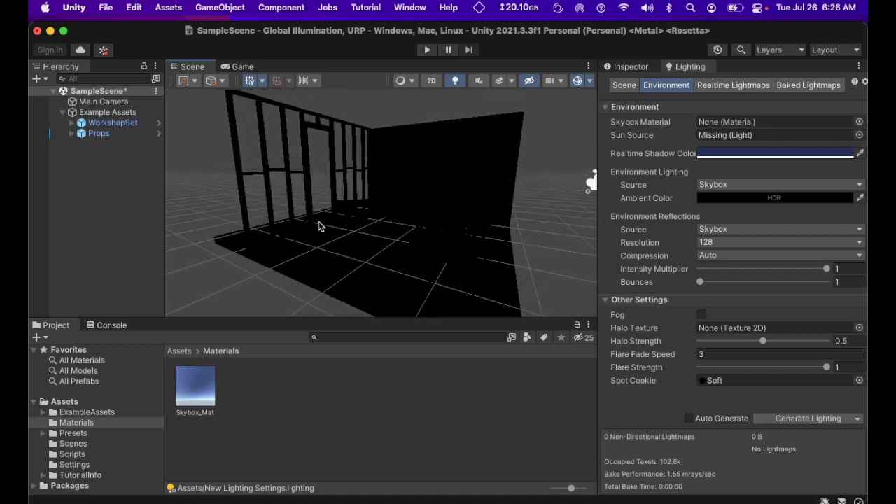
- Add a Directional Light at the root of SampleScene, keeping its default name
left_click(63, 112)
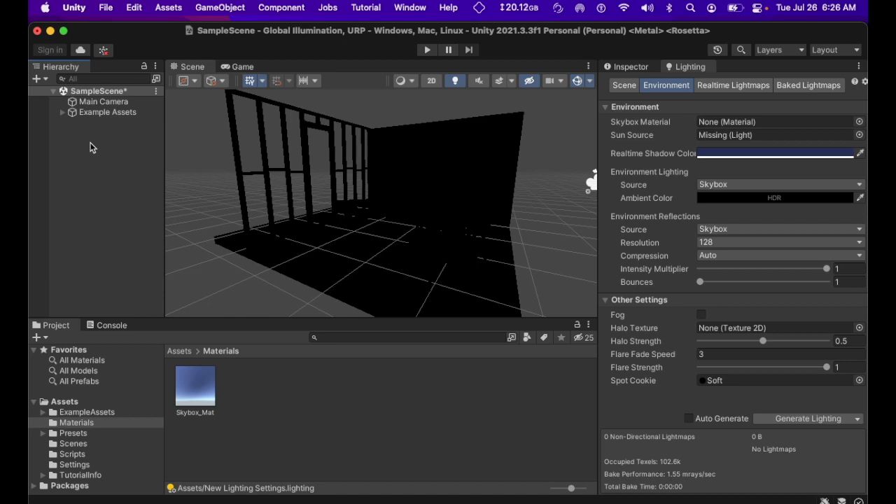
right_click(90, 140)
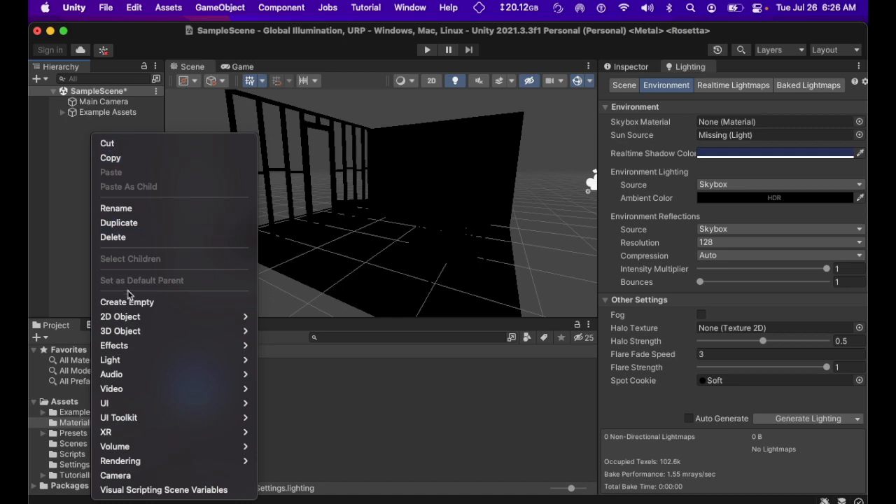
mouse_move(134, 359)
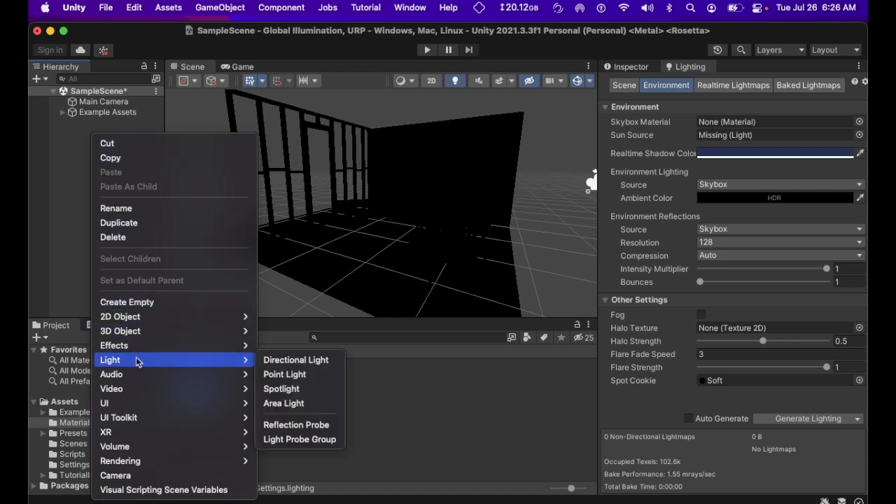
left_click(271, 368)
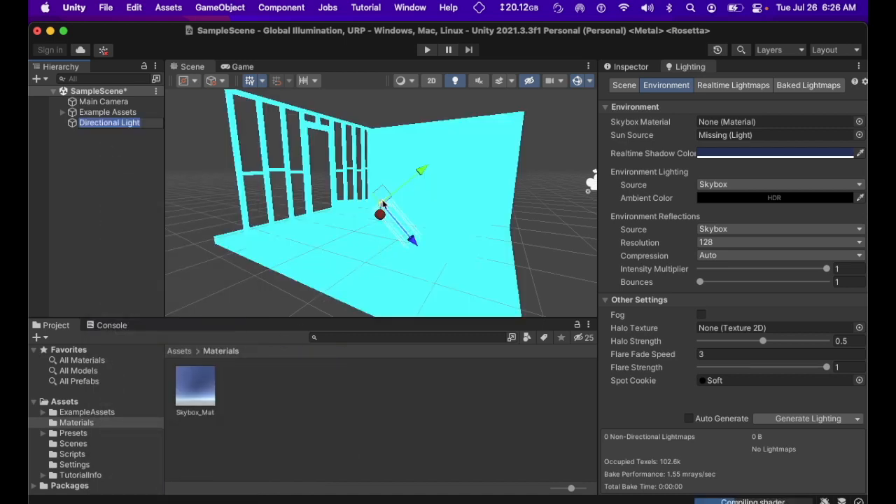
key("Return")
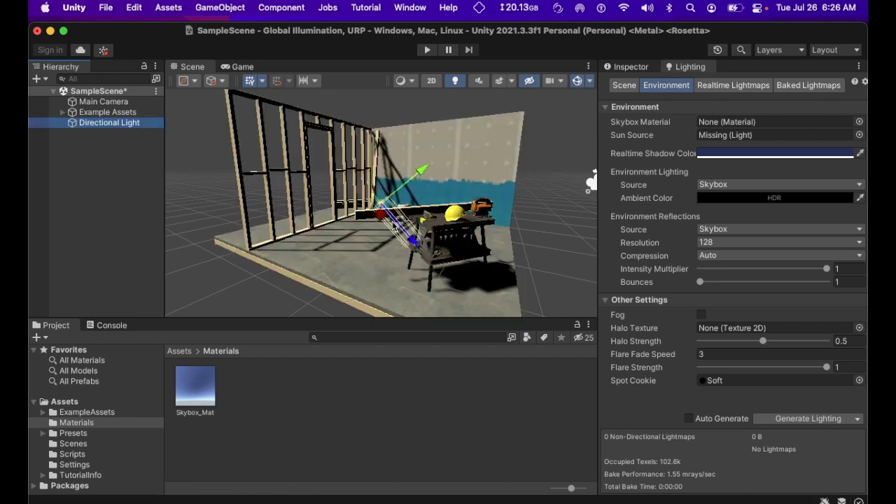
- Rotate the Directional Light so its shadows fall differently across the room
key("e")
mouse_move(401, 222)
left_mouse_down()
mouse_move(417, 209)
mouse_move(383, 204)
mouse_move(403, 220)
mouse_move(376, 254)
left_mouse_up()
right_click_drag(376, 254, 394, 282)
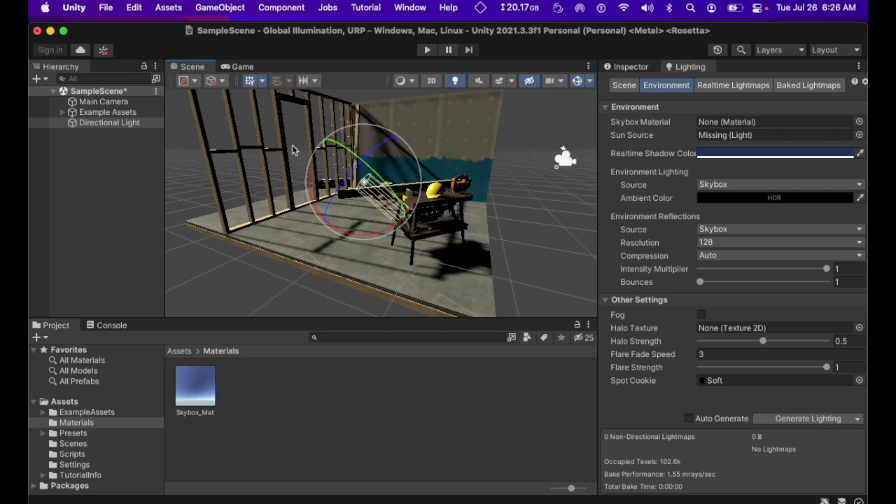
- Locate the render pipeline asset assigned in the project's Graphics settings and select UniversalRP-HighQuality in the Settings folder
left_click(137, 9)
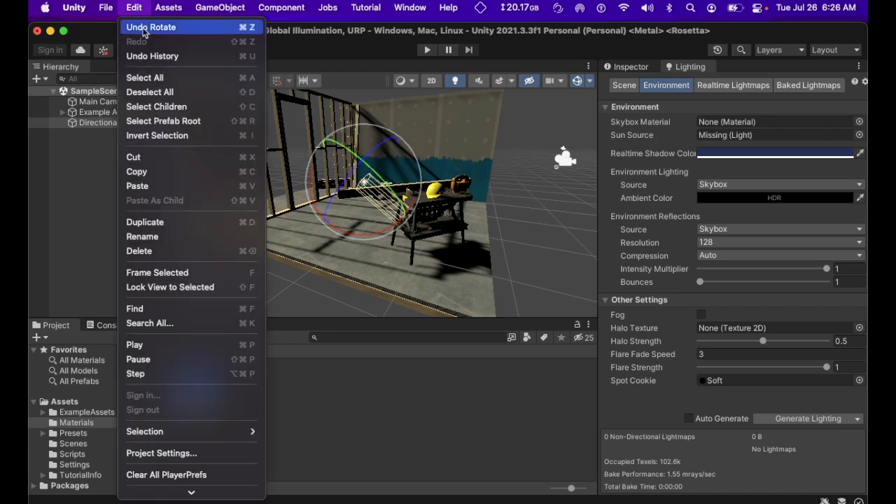
left_click(198, 453)
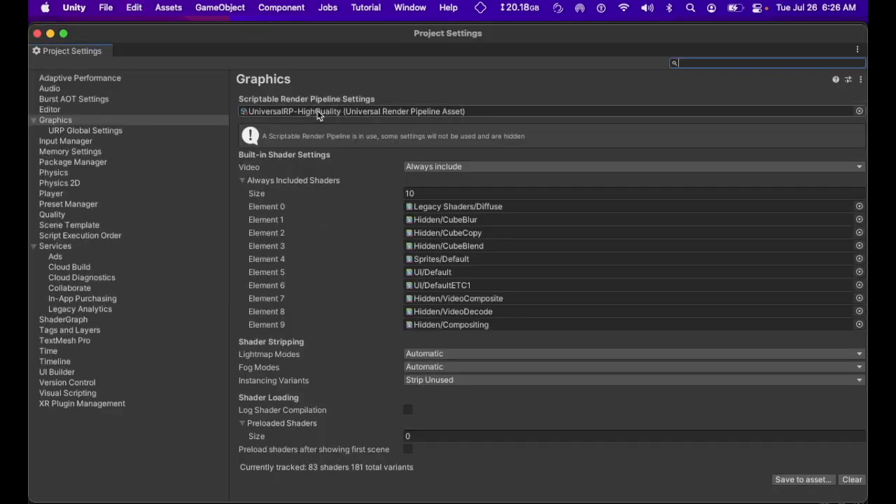
left_click(317, 112)
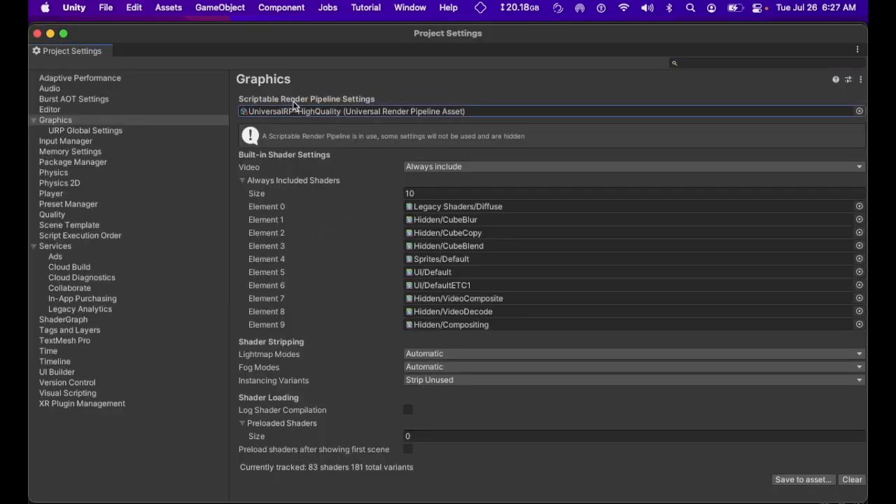
left_click_drag(322, 33, 641, 19)
left_click(612, 103)
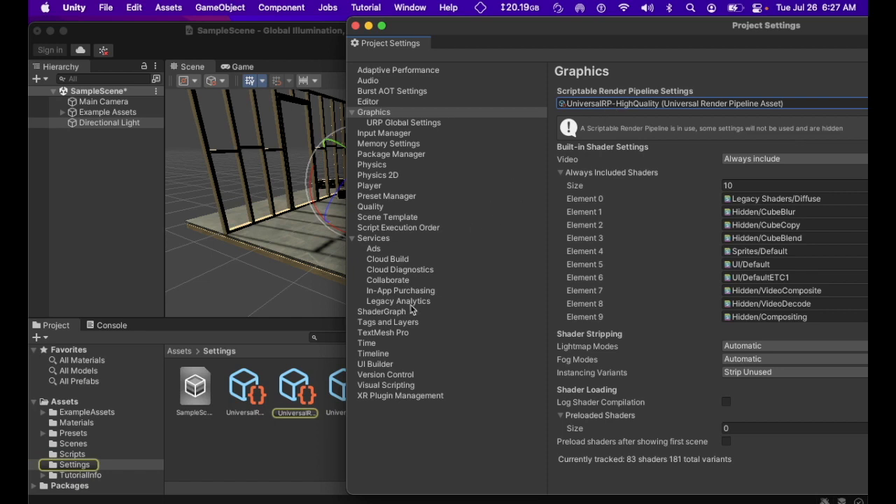
left_click(294, 400)
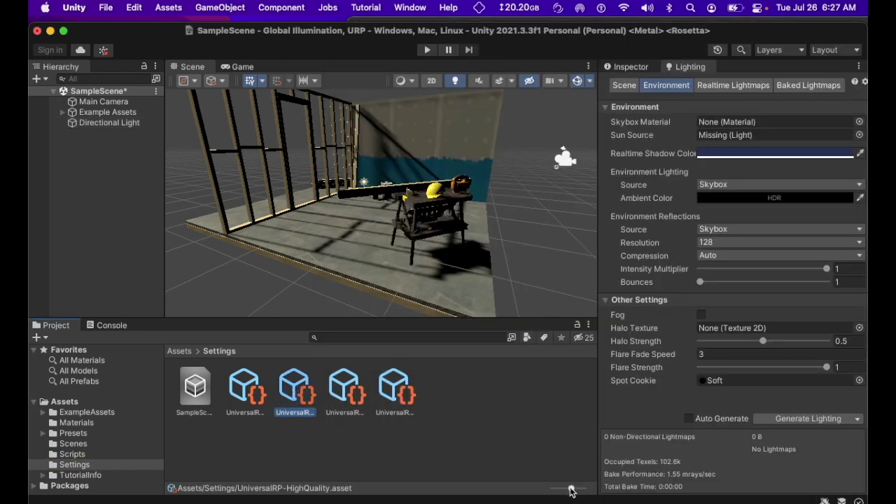
- Show the Settings folder assets as a list and bring up the lighting properties of UniversalRP-HighQuality
left_click_drag(572, 488, 545, 489)
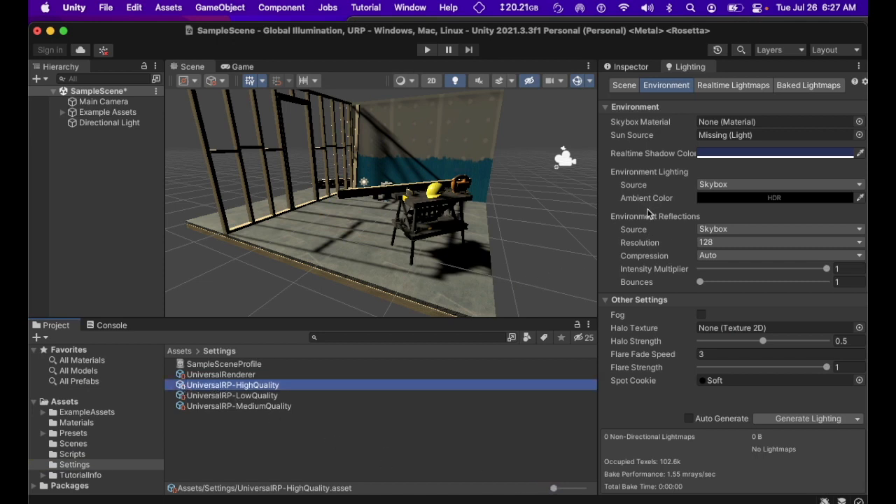
left_click(631, 66)
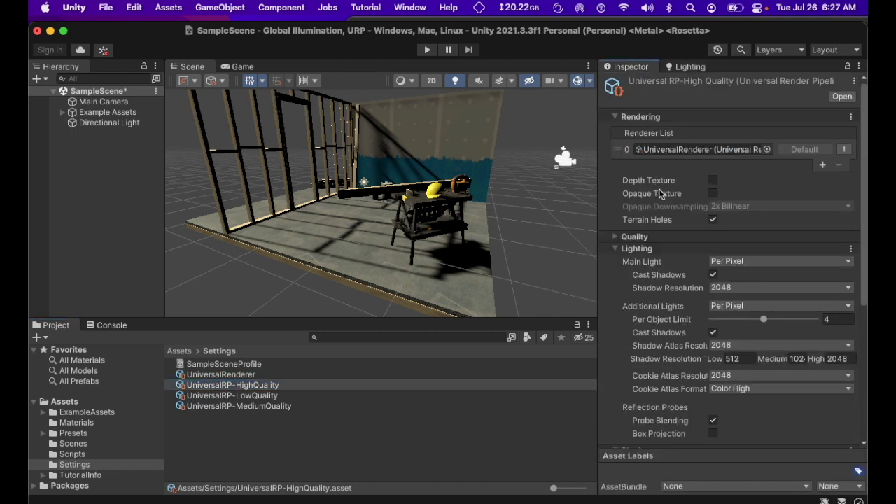
mouse_move(661, 195)
scroll(661, 195, "down", 1)
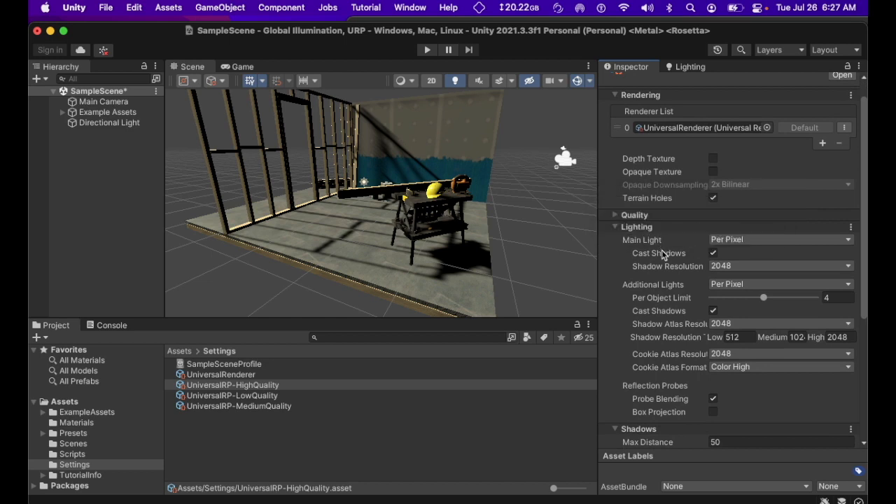
- Toggle the main light's Cast Shadows off and on again, and set its shadow resolution to 256
left_click(713, 253)
left_click(713, 254)
left_click(724, 266)
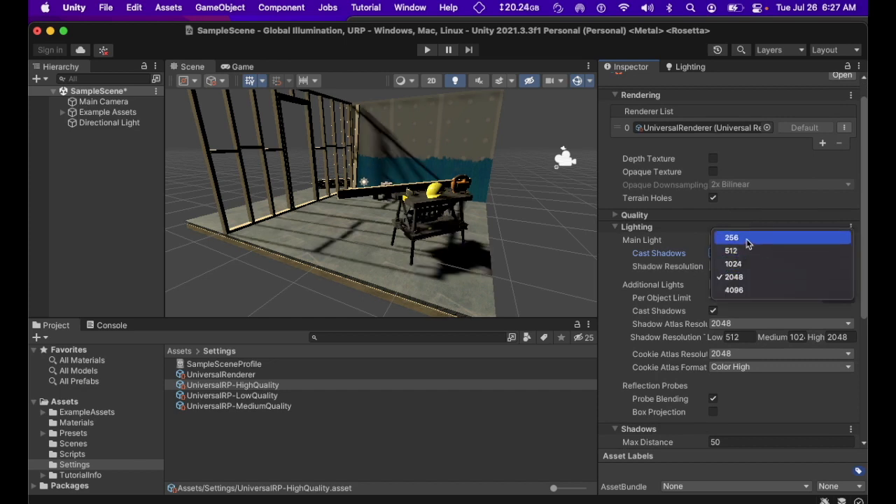
left_click(748, 243)
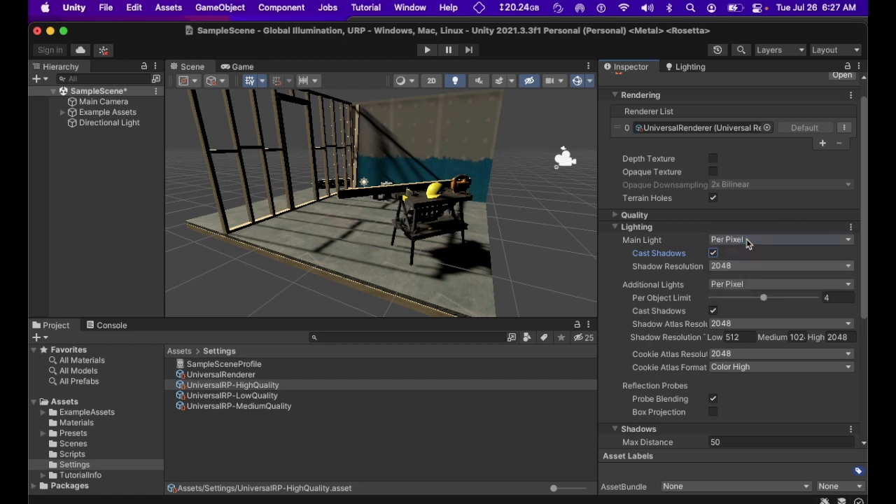
right_click_drag(486, 256, 508, 264)
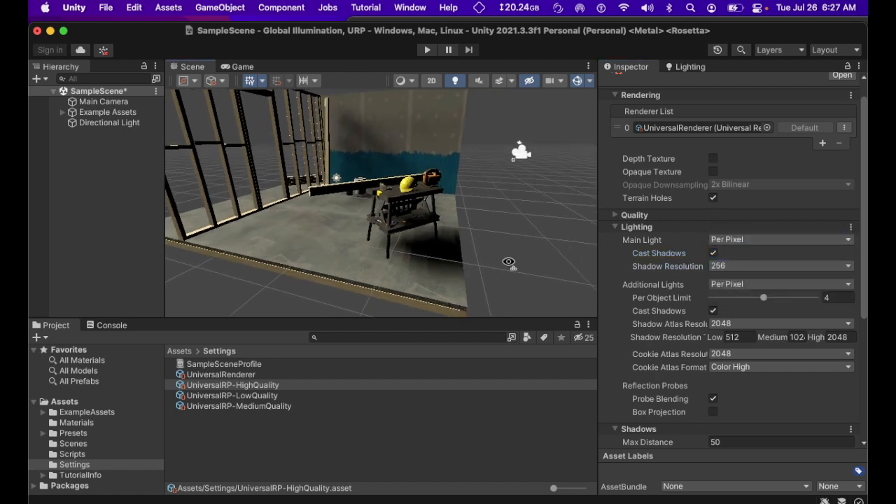
middle_click_drag(448, 251, 468, 266)
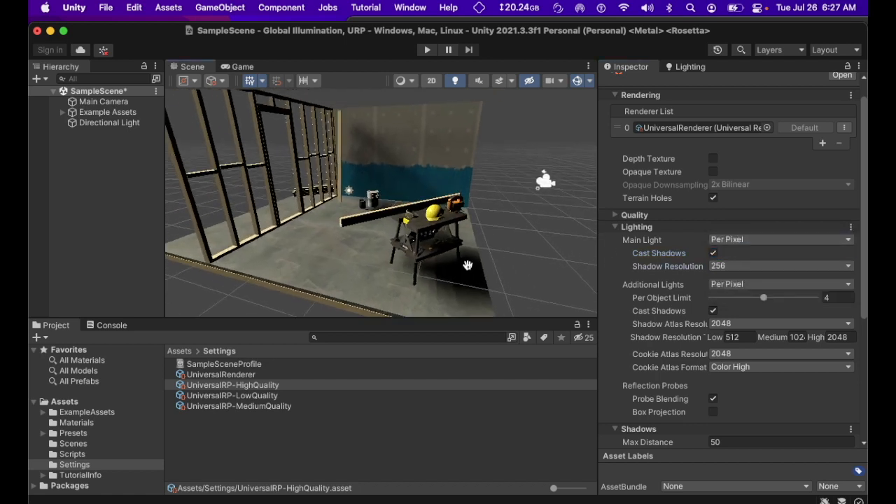
- Set the main light's shadow resolution to 4096 and check the room's shadows
left_click(719, 267)
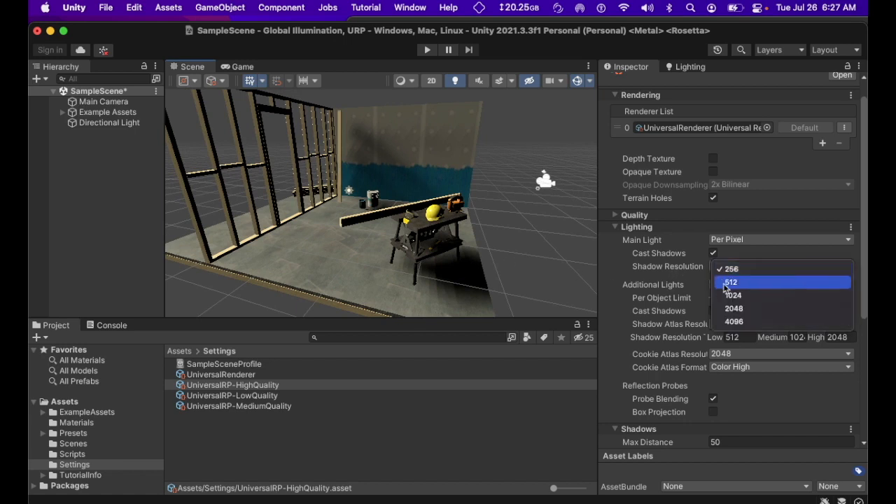
left_click(733, 322)
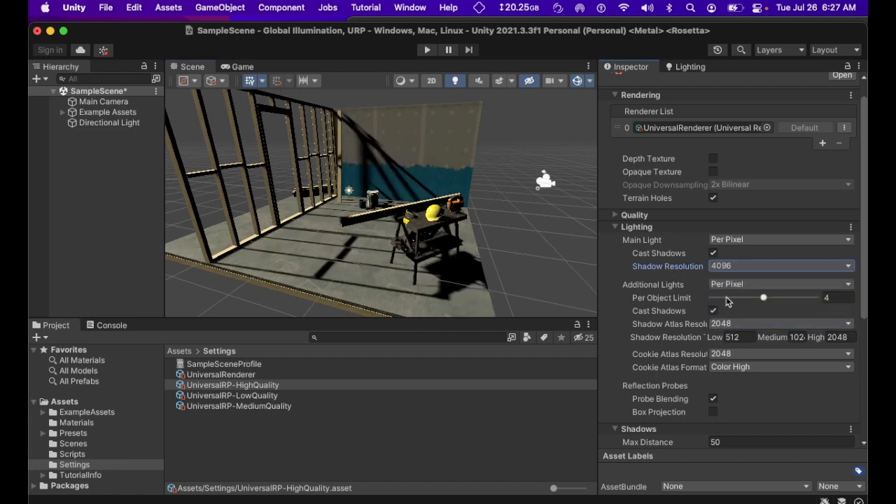
left_click_drag(443, 260, 513, 268, "alt")
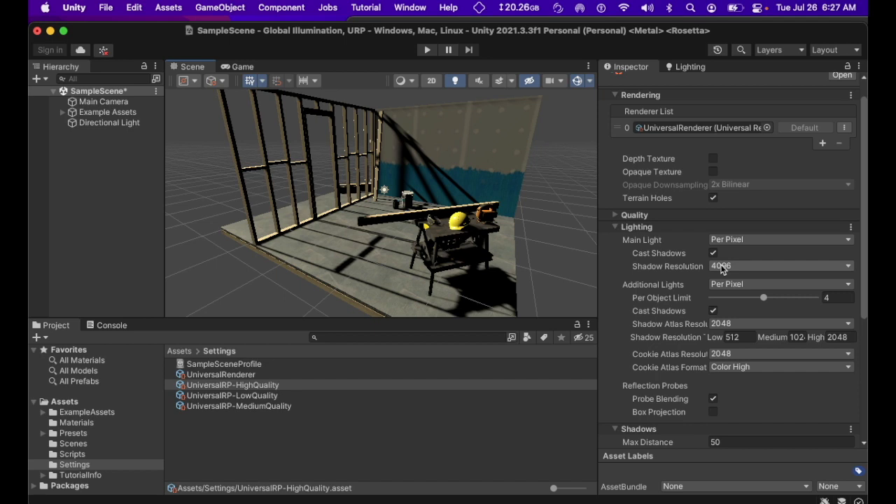
- Set the main light's shadow resolution to 2048 and examine the shadows on the floor up close
left_click(723, 267)
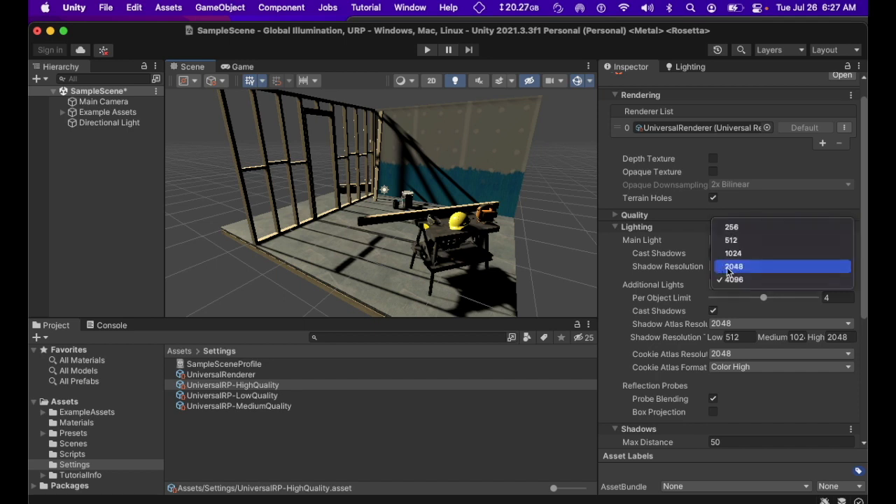
left_click(729, 271)
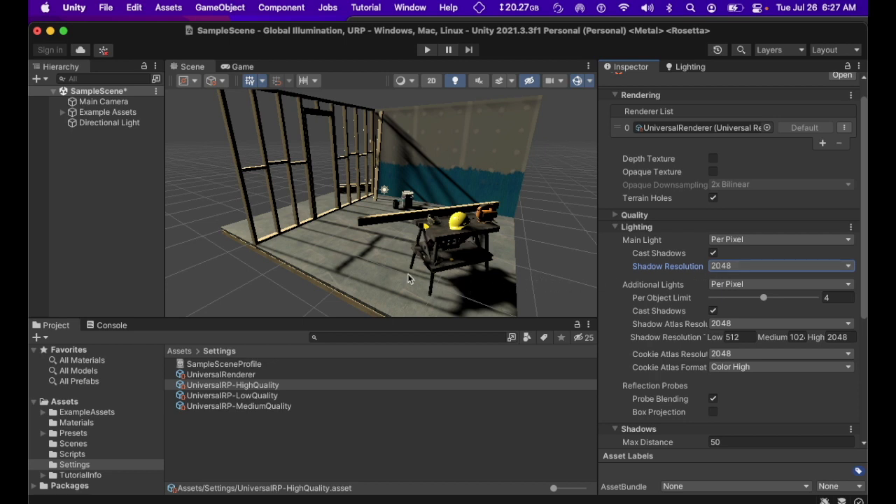
left_click_drag(409, 278, 443, 281, "alt")
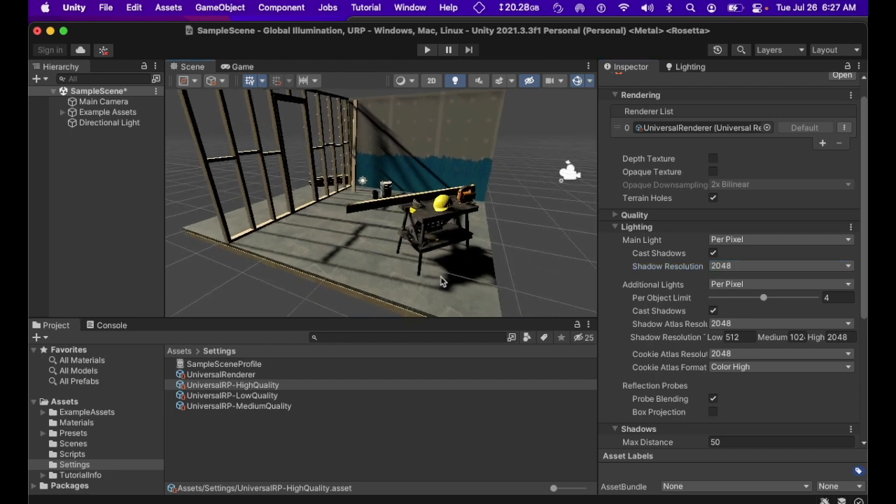
scroll(372, 275, "up", 10)
middle_click_drag(362, 273, 386, 250)
scroll(381, 259, "up", 3)
right_click_drag(380, 260, 386, 274)
middle_click_drag(385, 267, 386, 266)
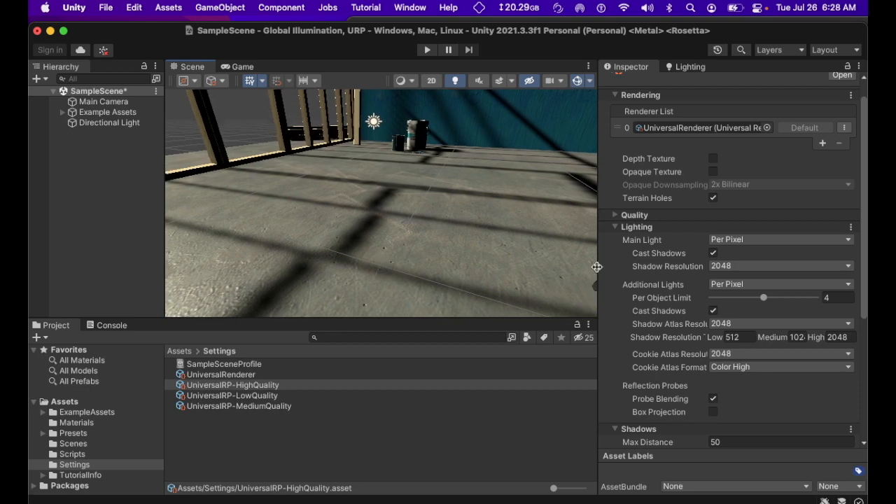
left_click(721, 267)
left_click(634, 278)
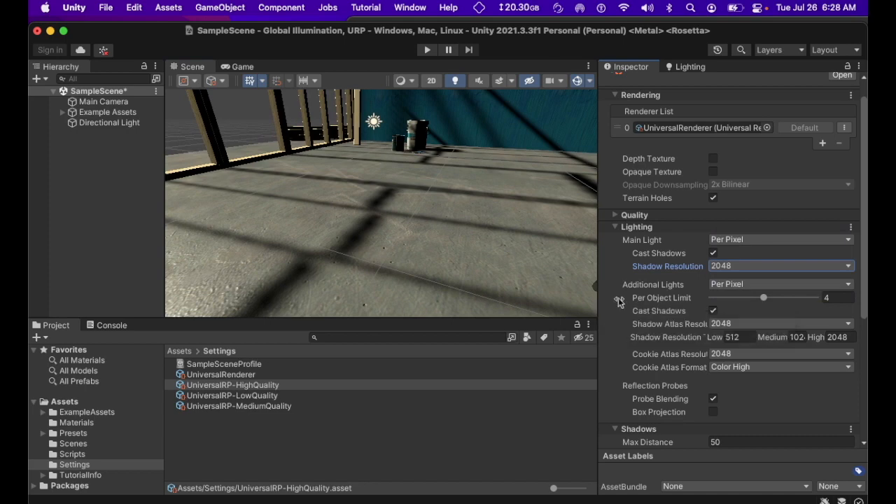
- Set the shadows' Max Distance to 2 and check shadow rendering while approaching the workbench
scroll(739, 389, "down", 3)
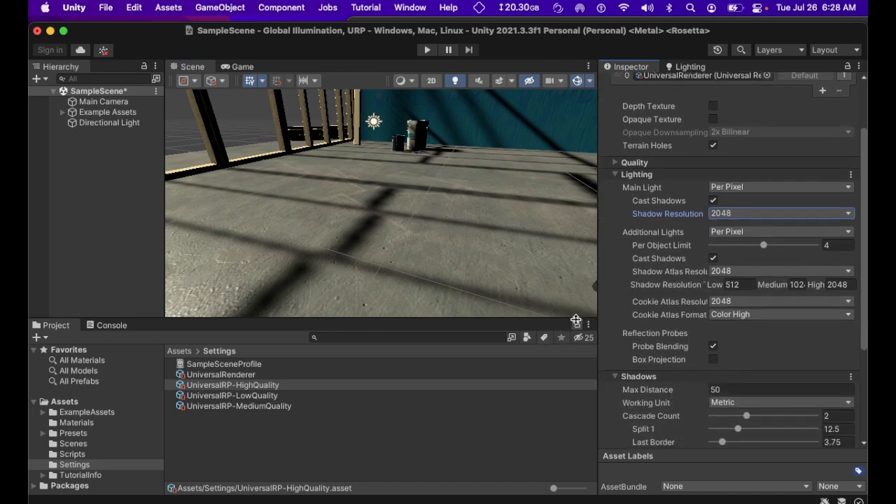
scroll(441, 253, "down", 10)
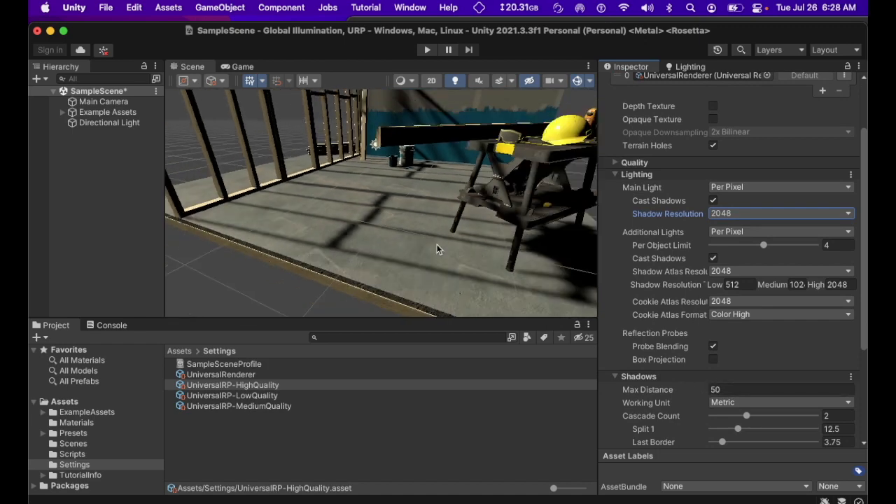
left_click(725, 389)
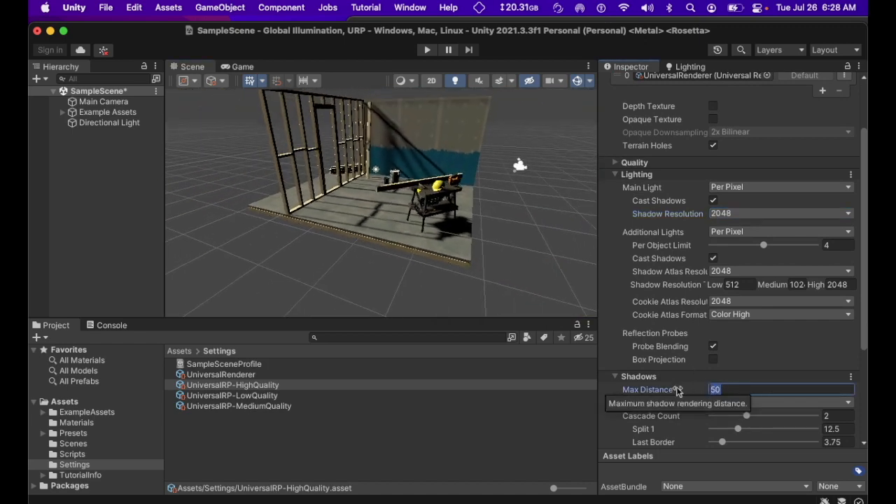
type("2")
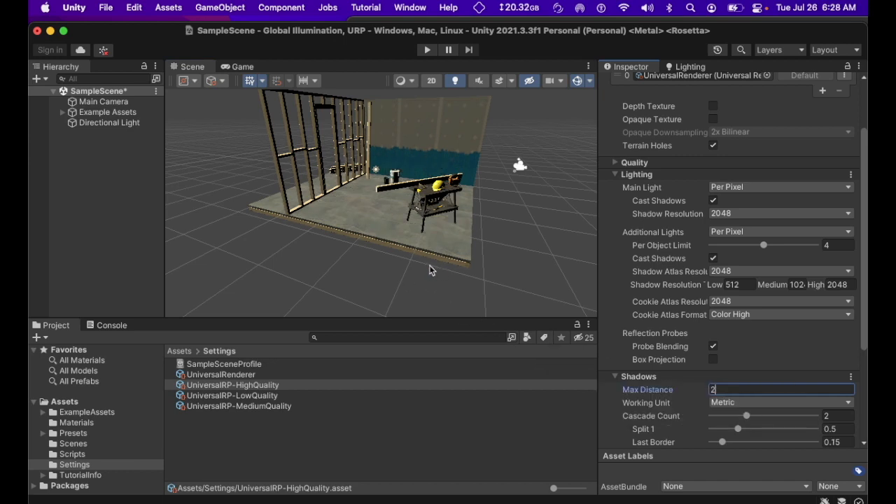
scroll(444, 270, "up", 5)
middle_click_drag(451, 260, 442, 256)
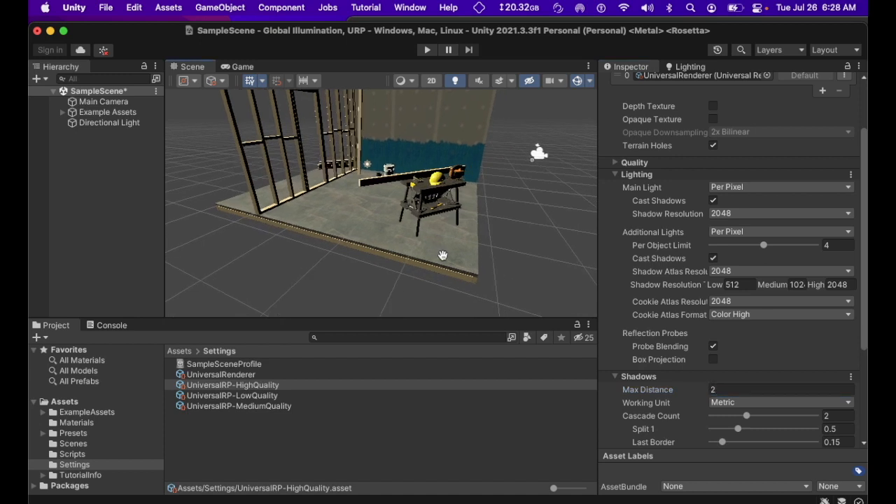
scroll(442, 256, "up", 5)
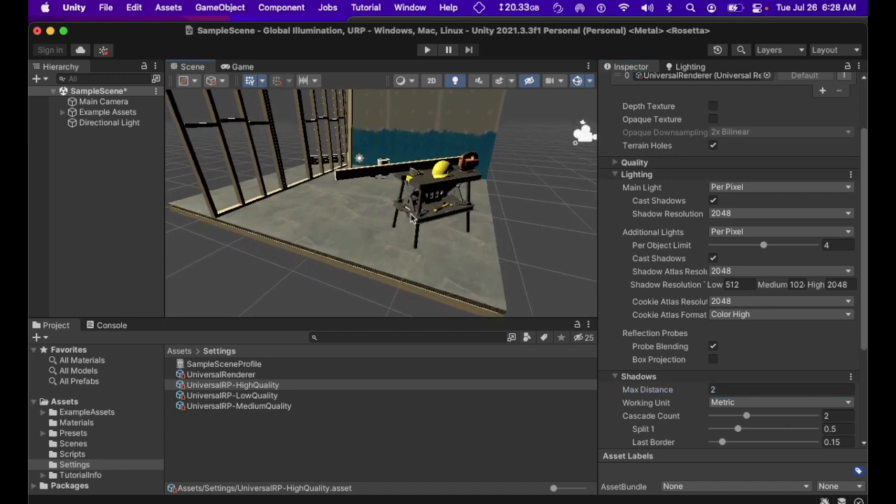
scroll(415, 233, "up", 6)
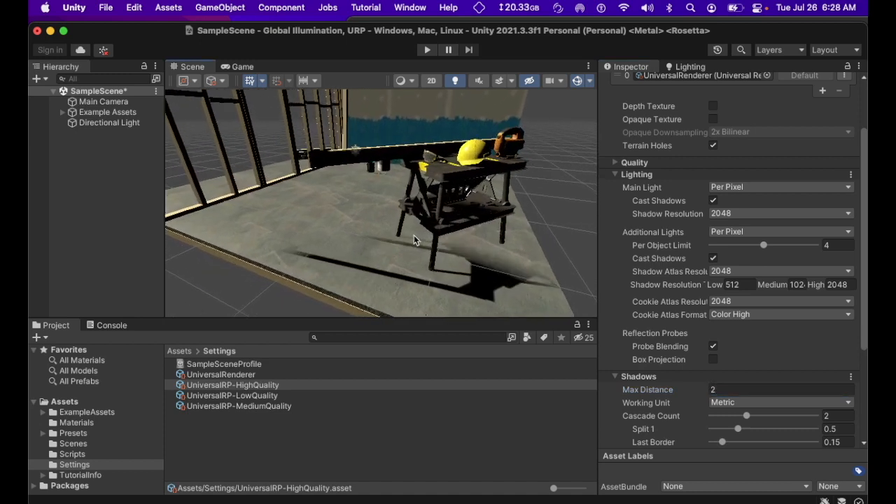
scroll(413, 237, "up", 6)
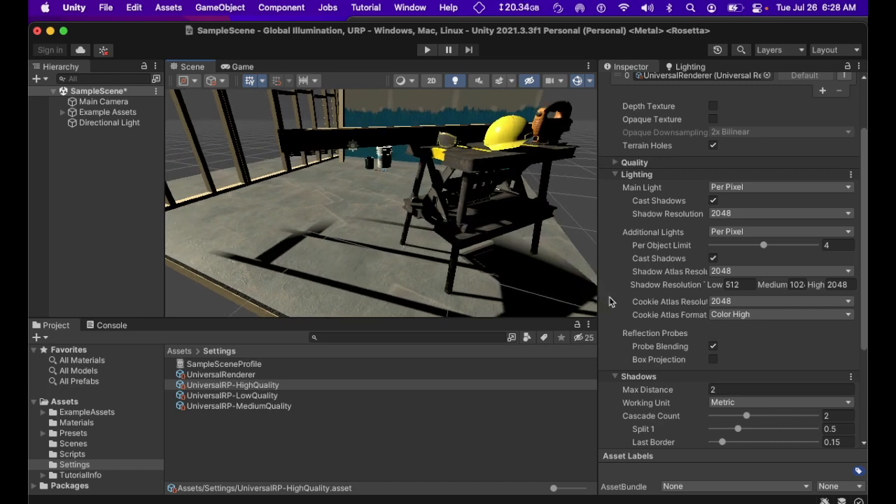
- Set the shadows' Max Distance to 3 and compare the workbench shadows from far and near
left_click(718, 393)
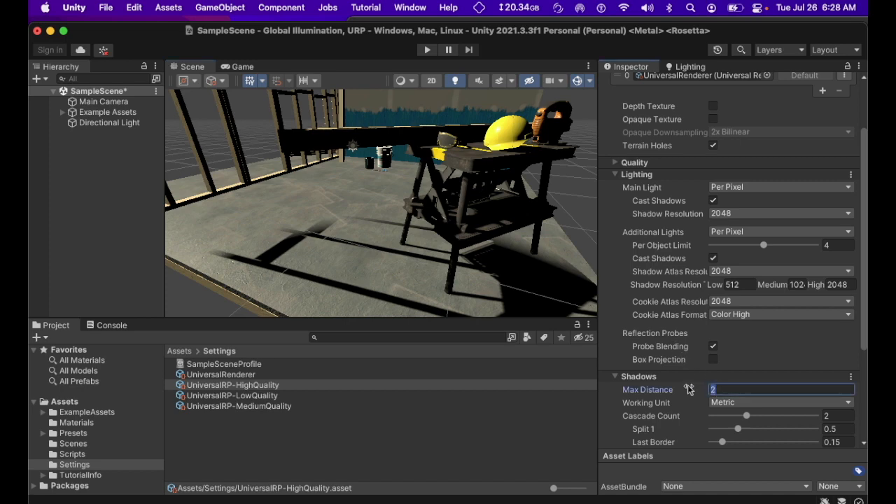
type("3")
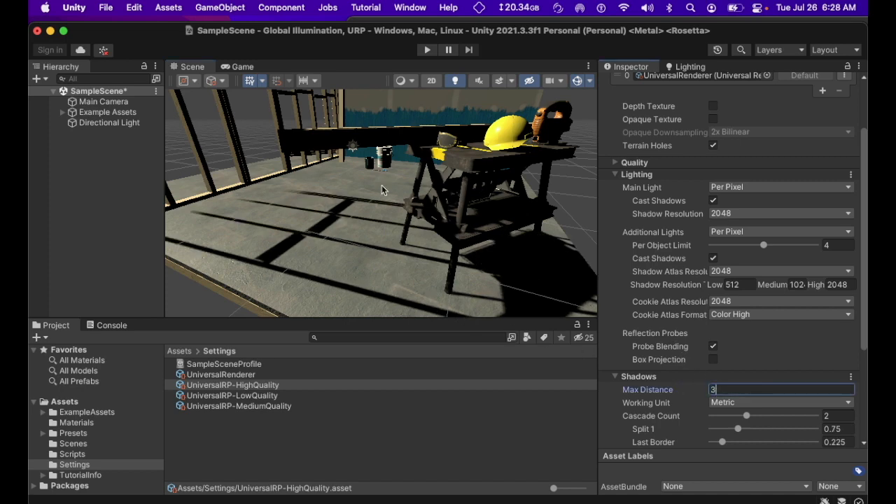
scroll(371, 210, "down", 10)
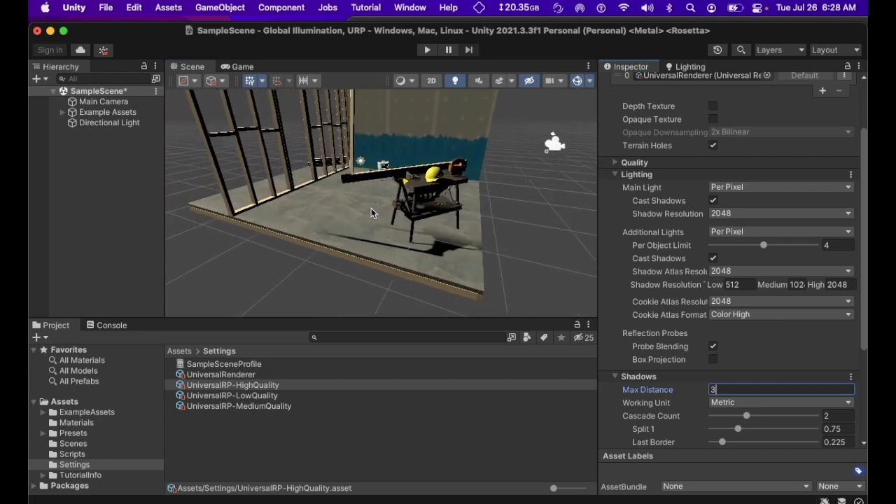
scroll(371, 208, "up", 6)
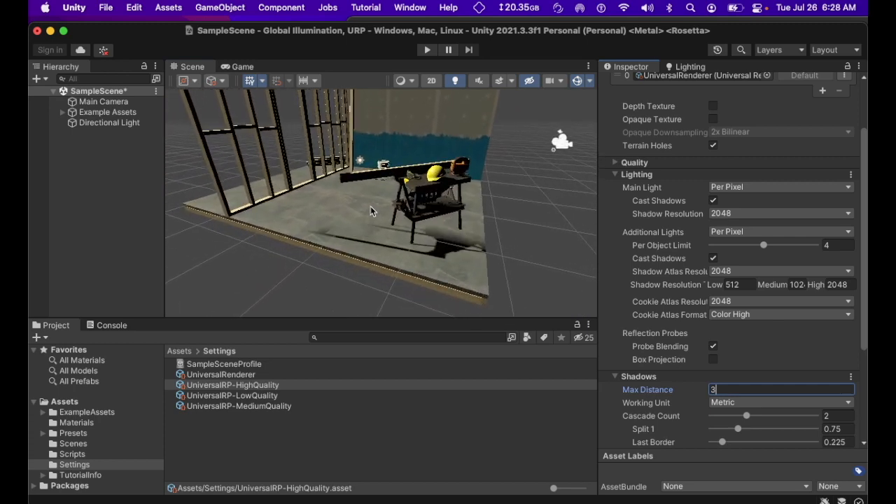
scroll(370, 206, "up", 2)
scroll(371, 206, "up", 1)
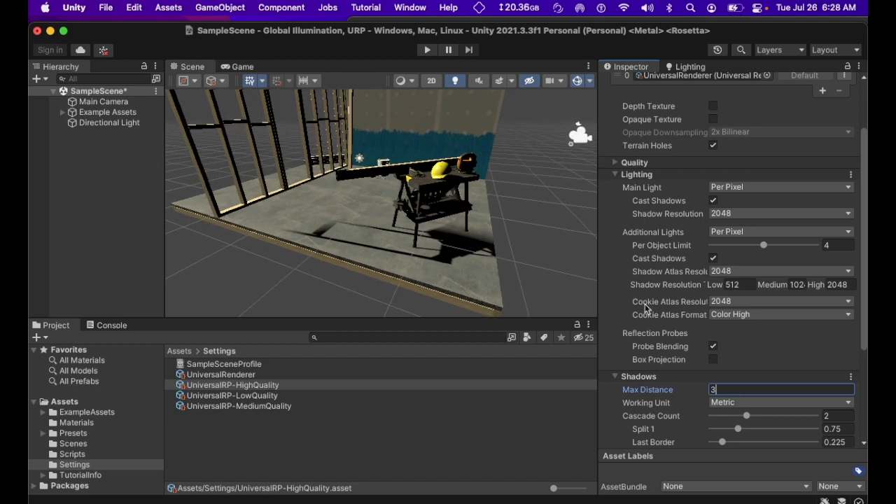
- Set the shadows' Max Distance to 1000 and check the room's shadows from farther away
key("Return")
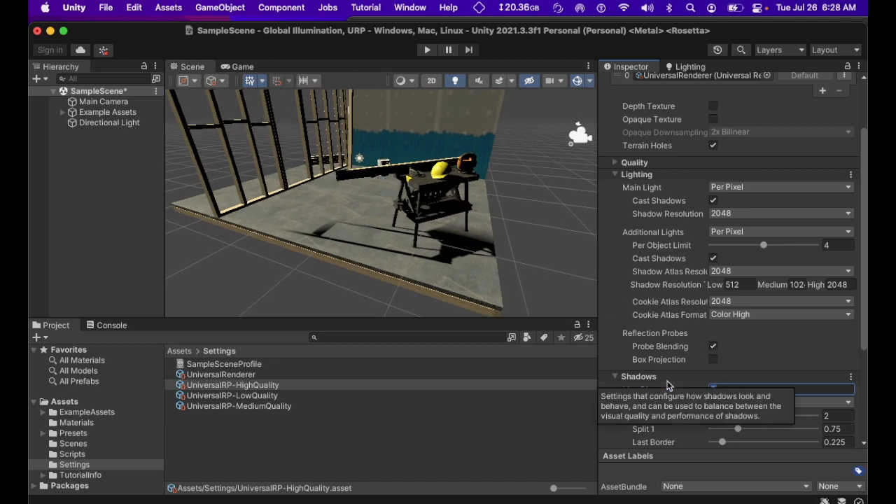
type("1000")
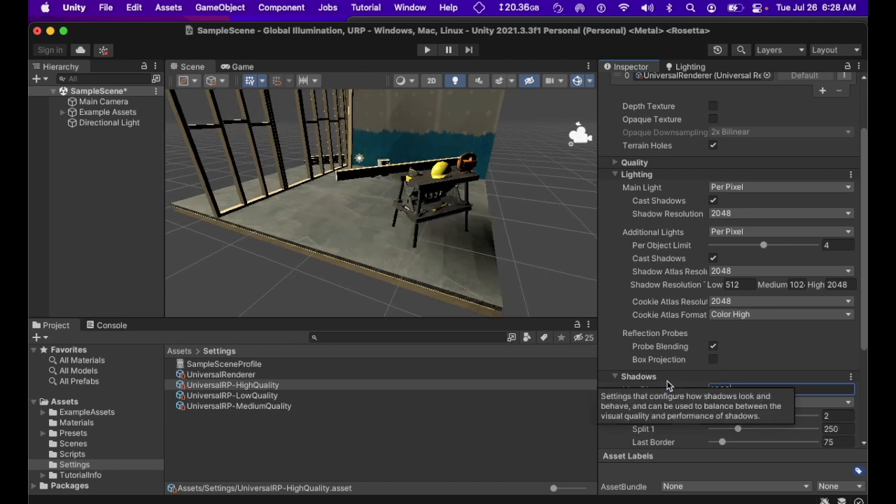
scroll(438, 214, "down", 5)
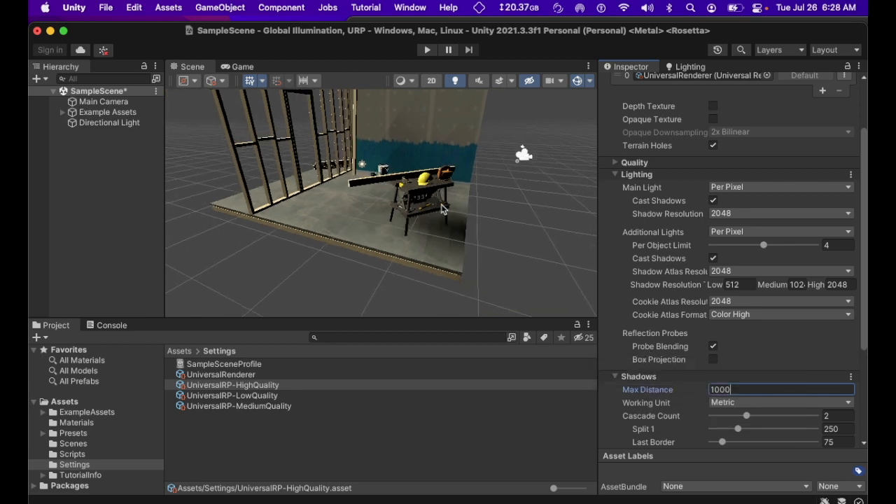
left_click_drag(442, 208, 394, 250, "alt")
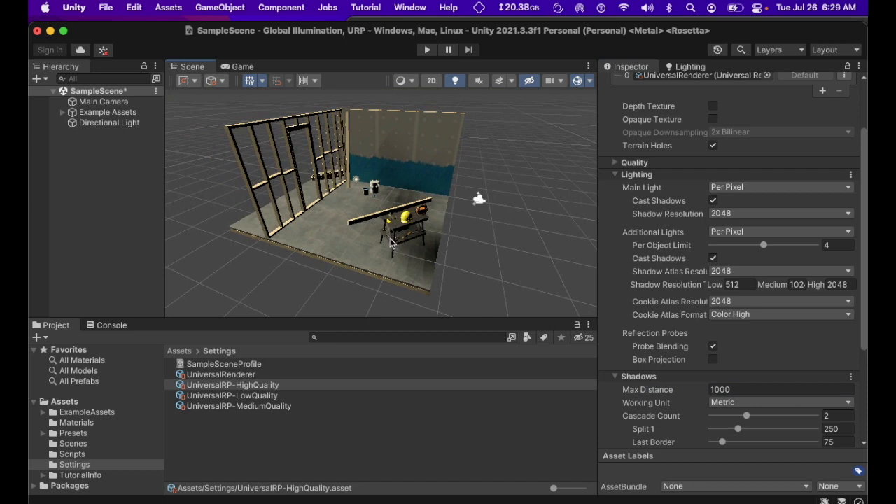
- Set the shadows' Max Distance to 50
left_click(724, 389)
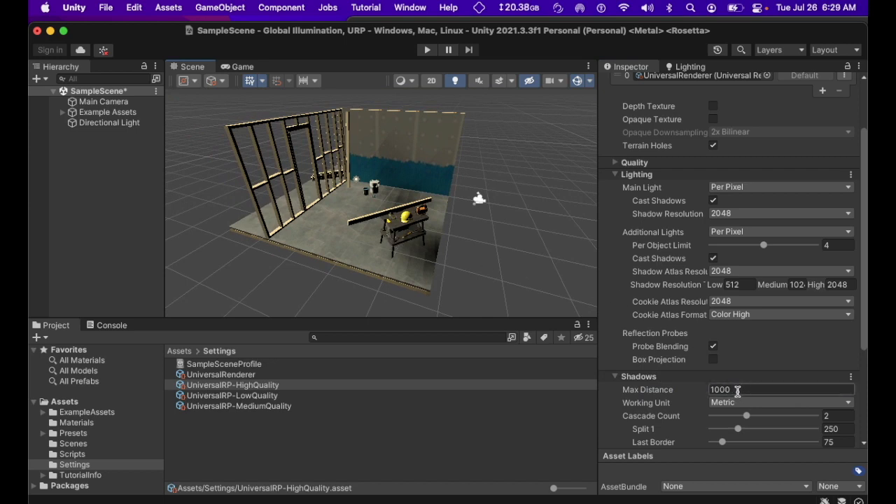
type("50")
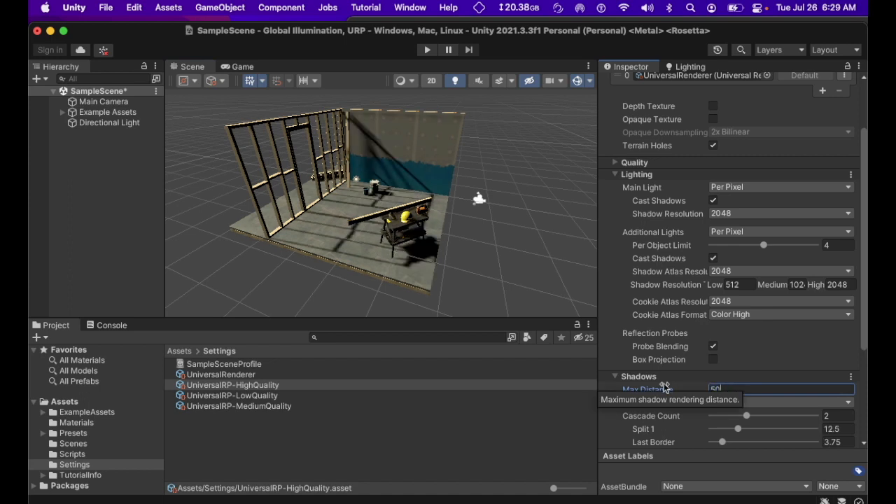
middle_click_drag(429, 231, 411, 285)
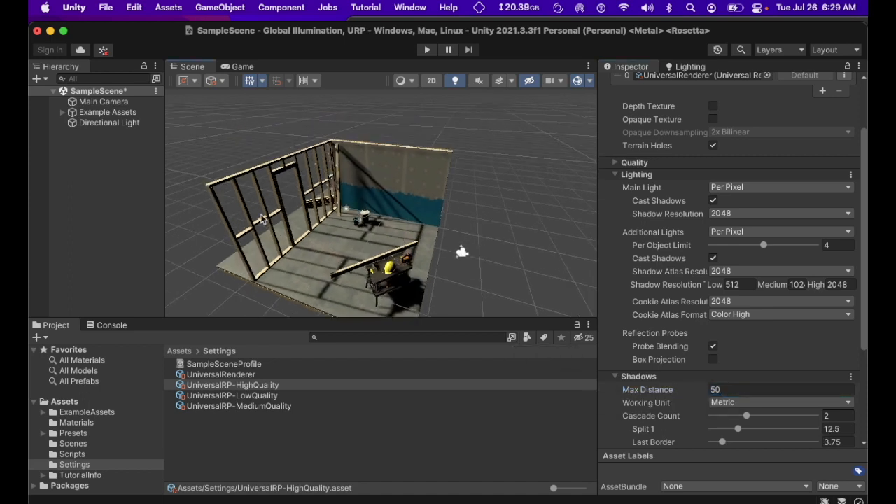
- Duplicate the Example Assets object in the scene
left_click(103, 176)
left_click(73, 111)
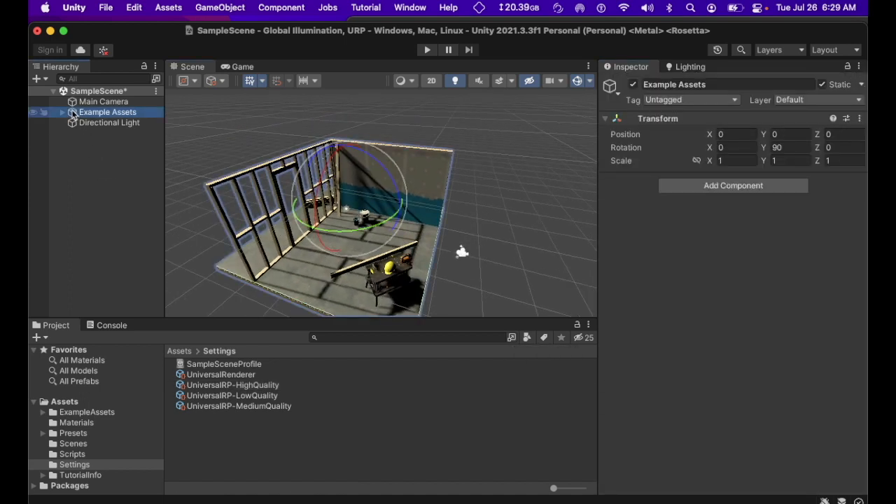
right_click(72, 110)
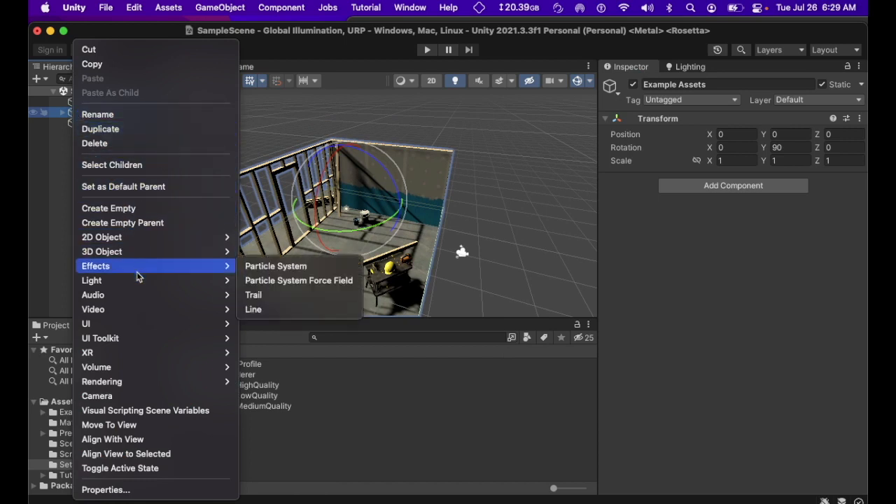
mouse_move(140, 281)
left_click(126, 129)
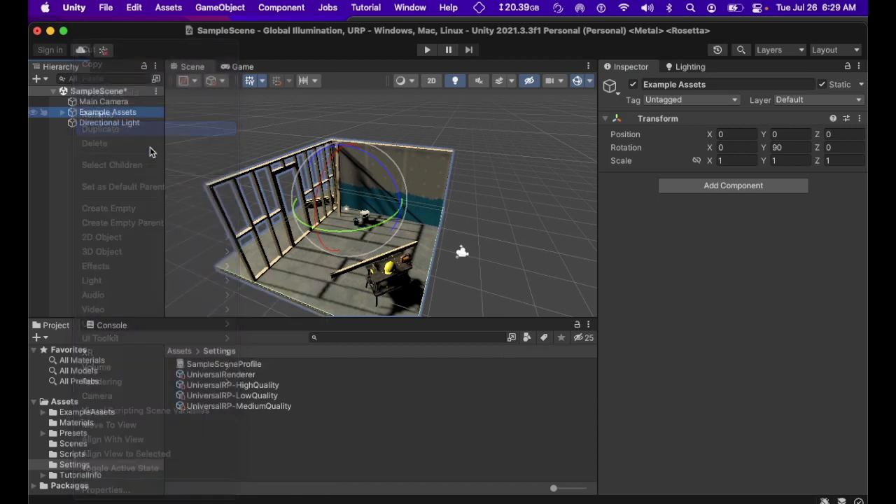
- Move the duplicated Example Assets (1) far behind the original room, to about -46.3 on X
middle_click_drag(388, 208, 385, 242)
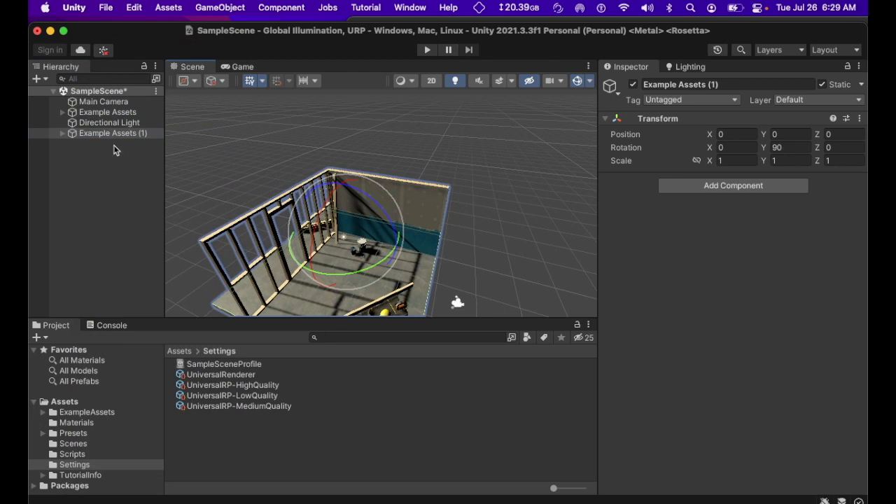
left_click(70, 133)
key("w")
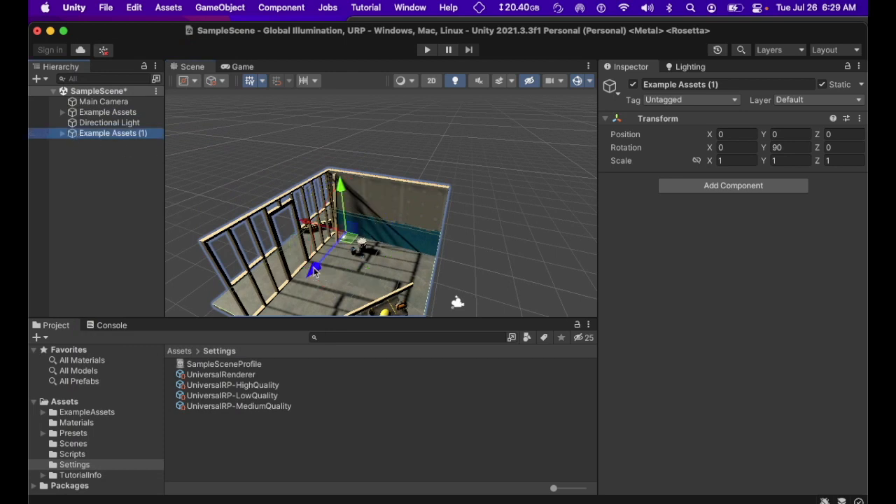
middle_click_drag(366, 233, 360, 250)
left_click_drag(301, 302, 474, 140)
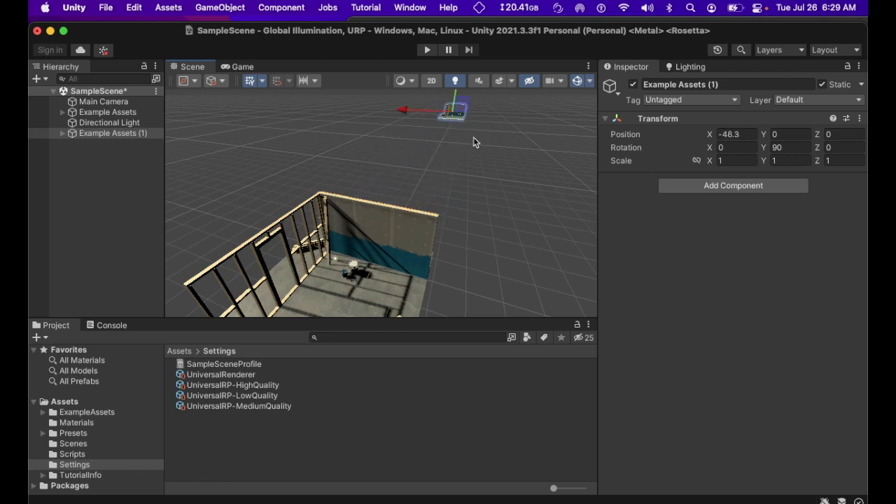
- Set the shadows' Max Distance to 100 in the UniversalRP-HighQuality asset and compare the shadows of the near and distant rooms
left_click(112, 123)
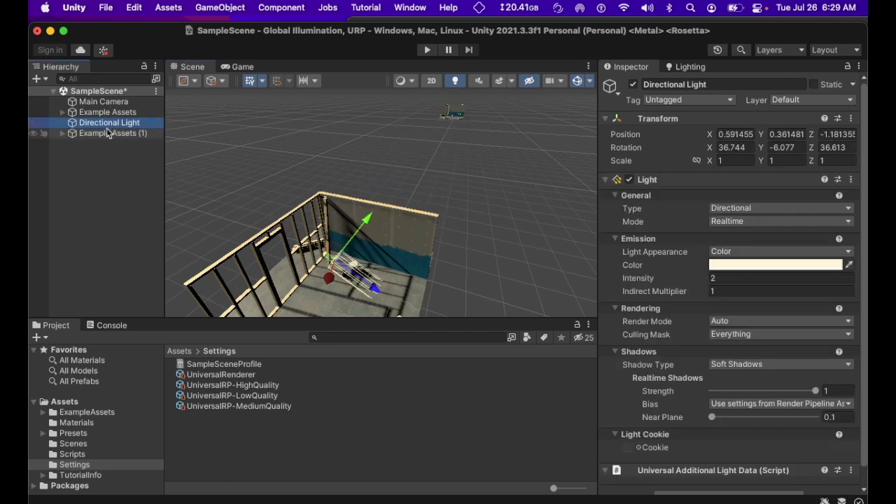
left_click(252, 388)
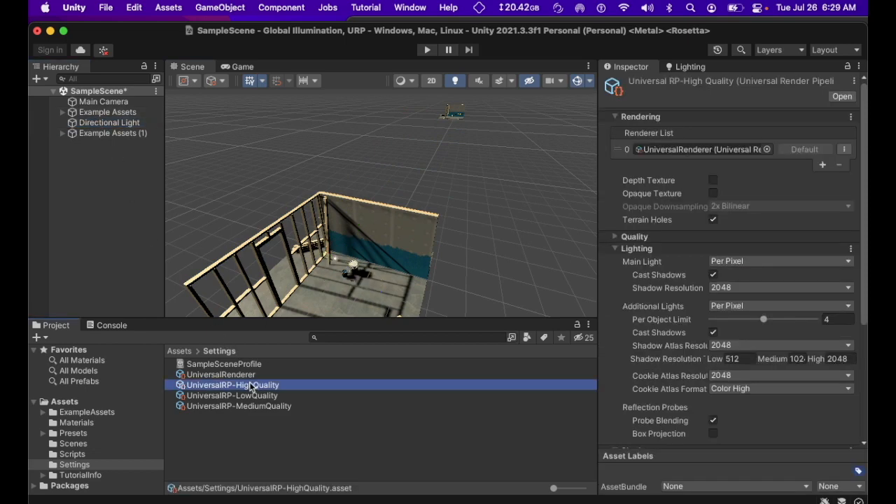
scroll(669, 354, "down", 5)
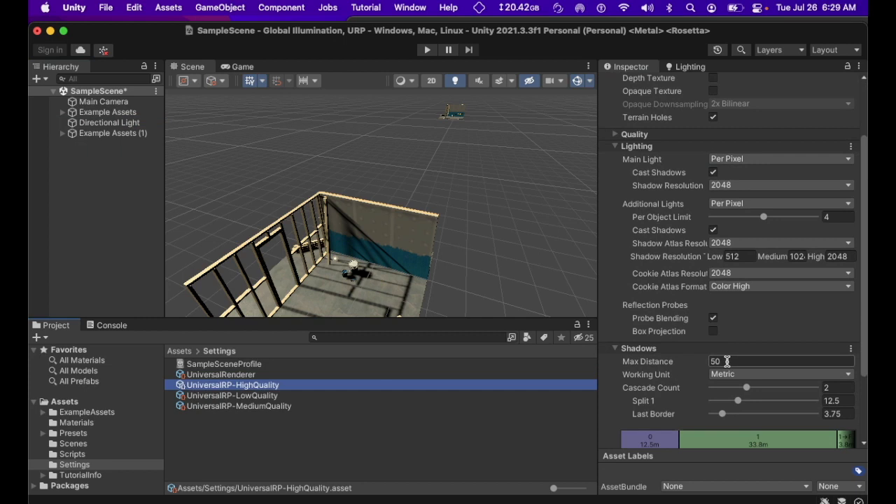
left_click(724, 361)
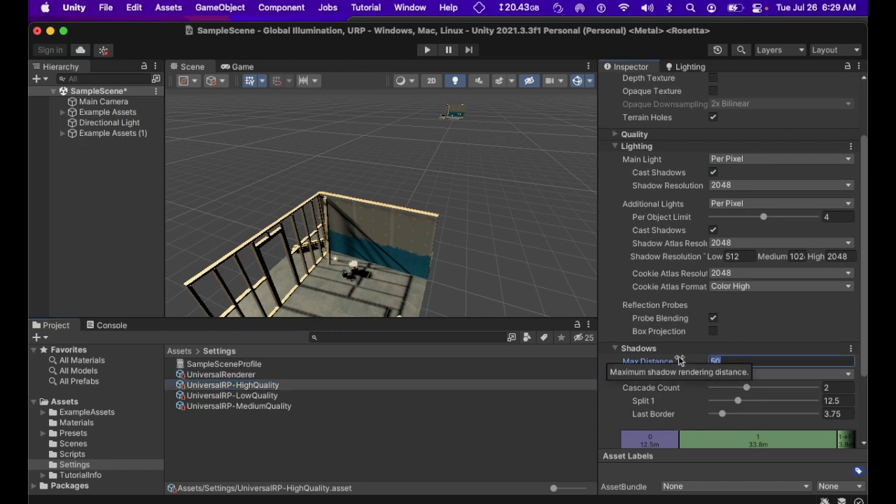
type("100")
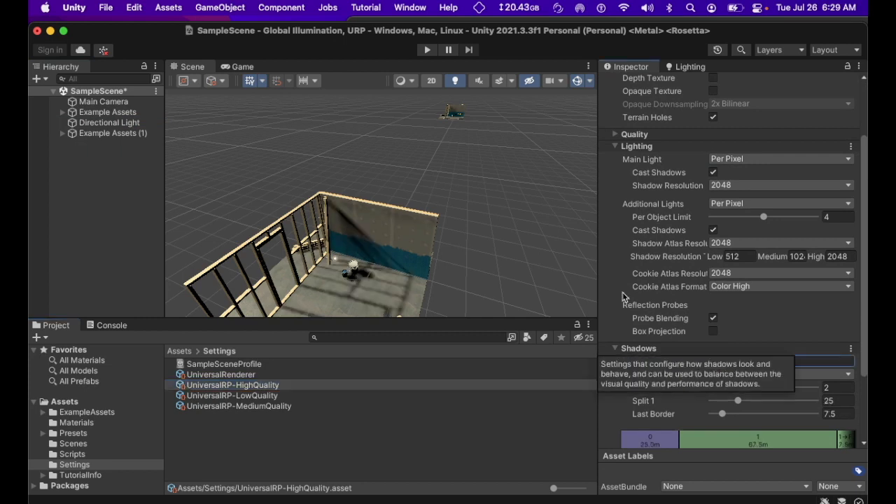
middle_click_drag(462, 188, 478, 160)
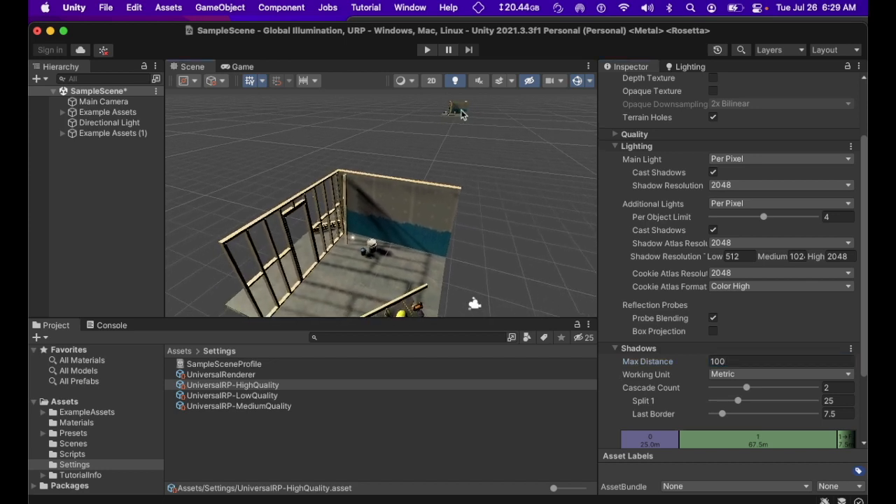
middle_click_drag(367, 290, 371, 257)
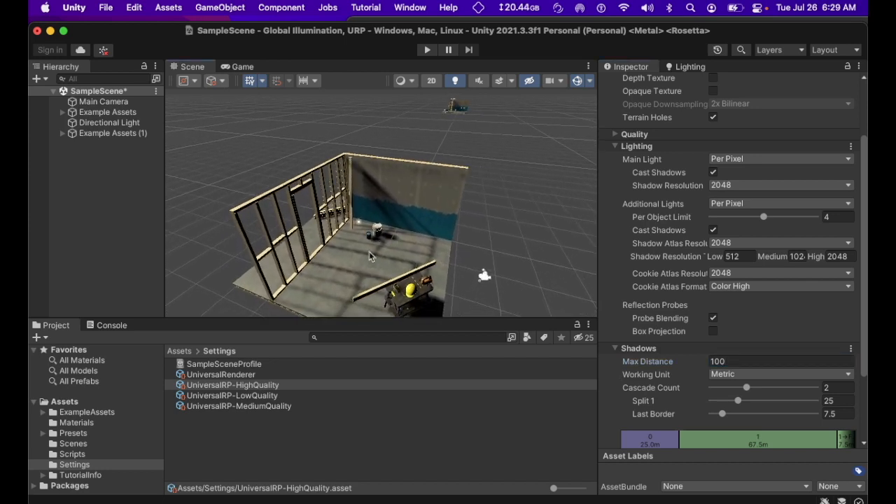
- Set the shadows' Max Distance to 75 and check both rooms' shadows again
left_click(722, 362)
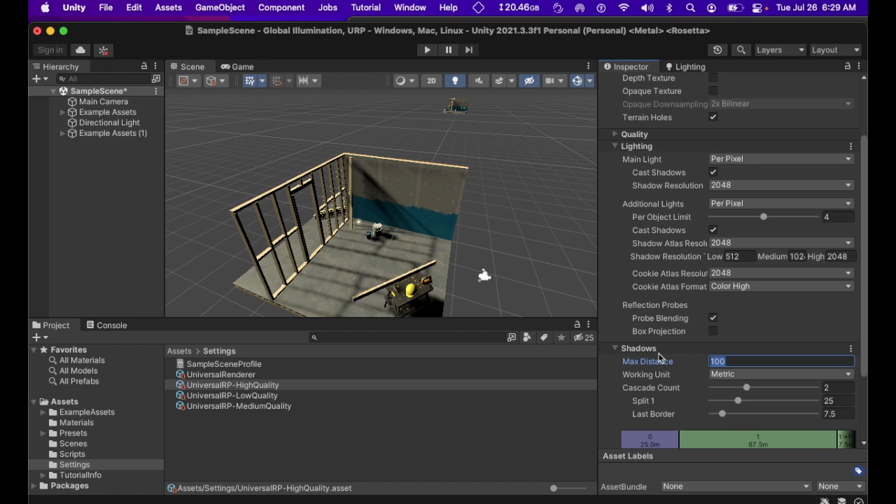
type("75")
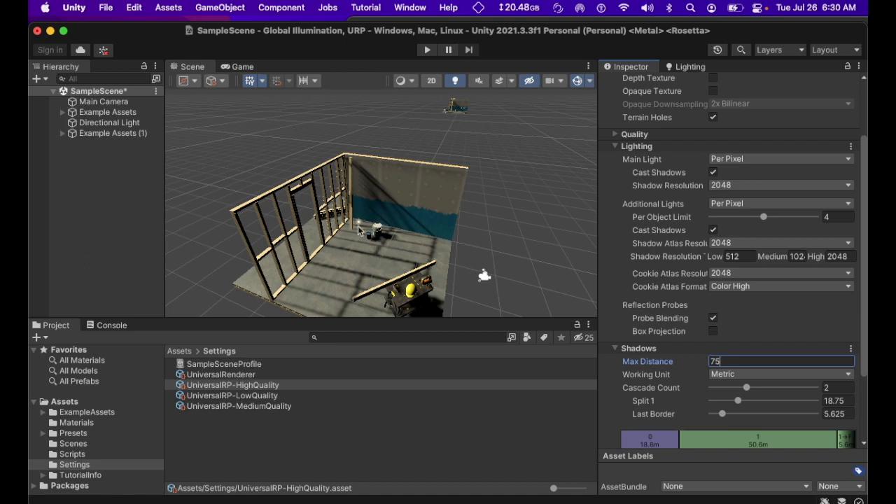
middle_click_drag(379, 245, 379, 235)
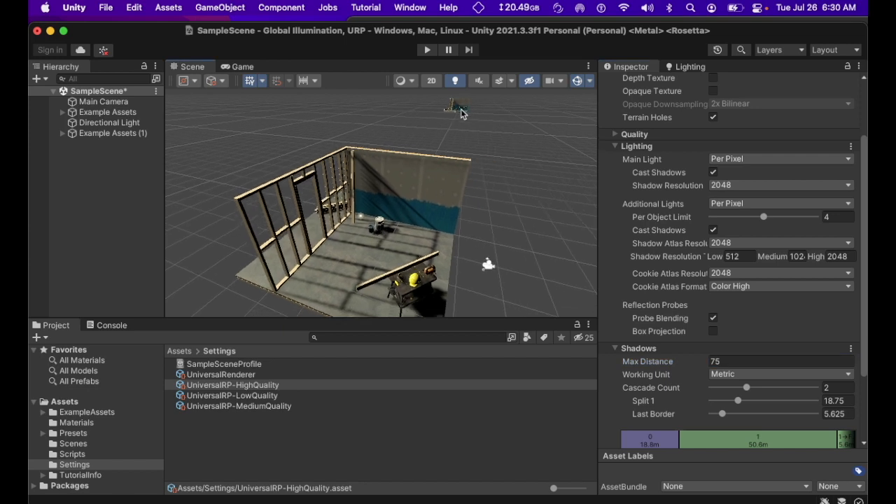
middle_click_drag(457, 112, 459, 131)
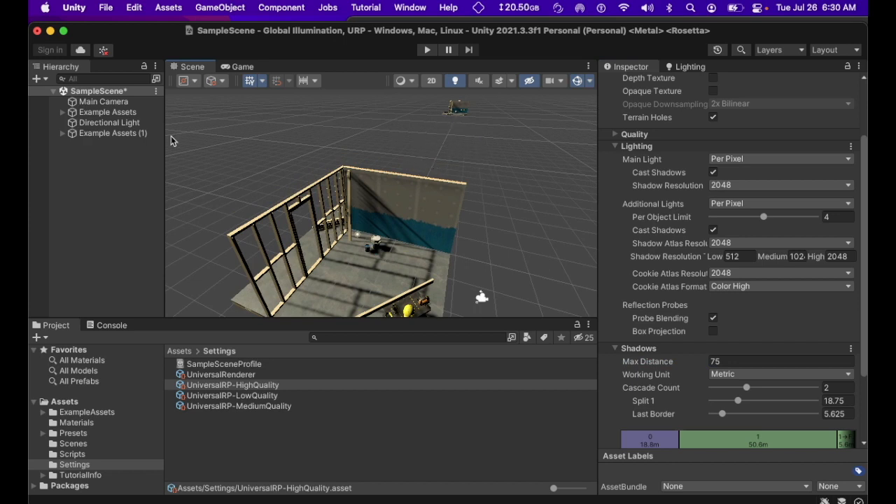
- Delete the duplicated Example Assets (1) object from the scene
left_click(122, 134)
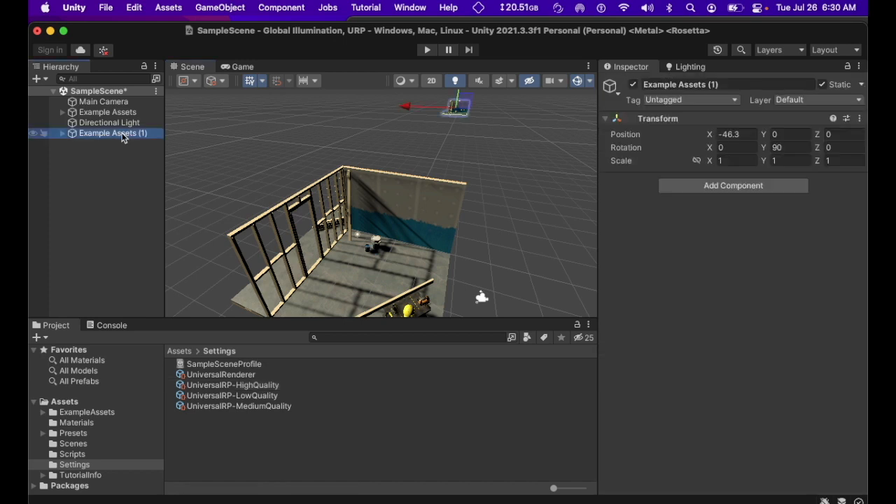
key("super+BackSpace")
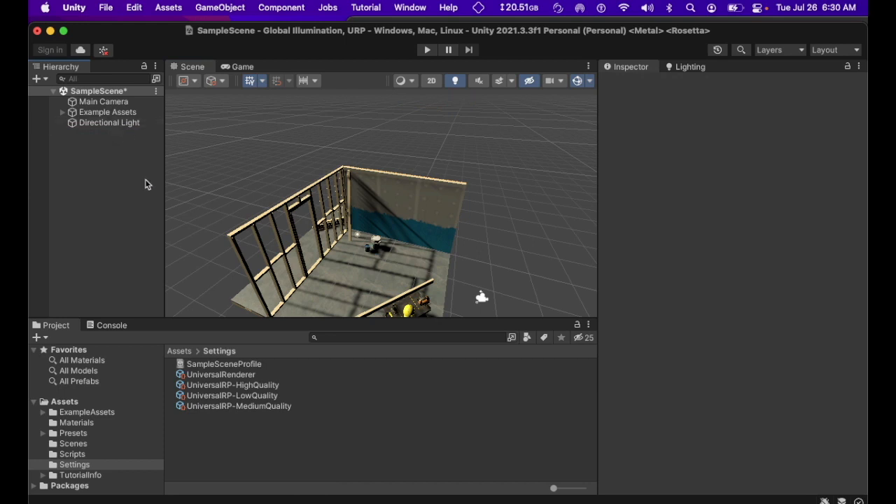
- Set the shadows' Max Distance to 50 in the UniversalRP-HighQuality asset and look over the remaining room's shadows
left_click(252, 385)
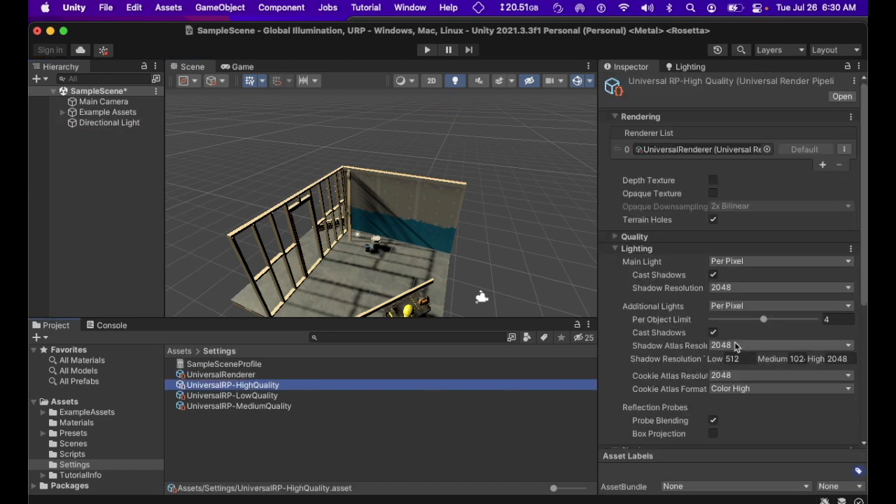
scroll(726, 404, "down", 5)
left_click(649, 287)
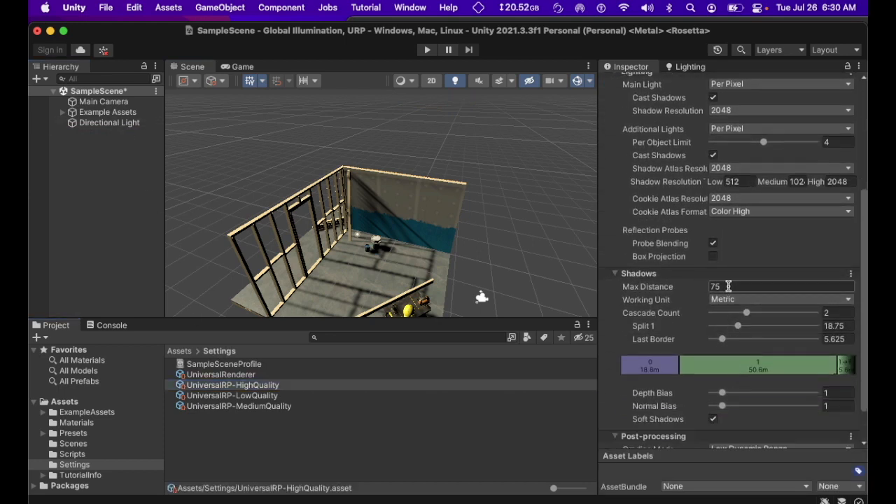
type("50")
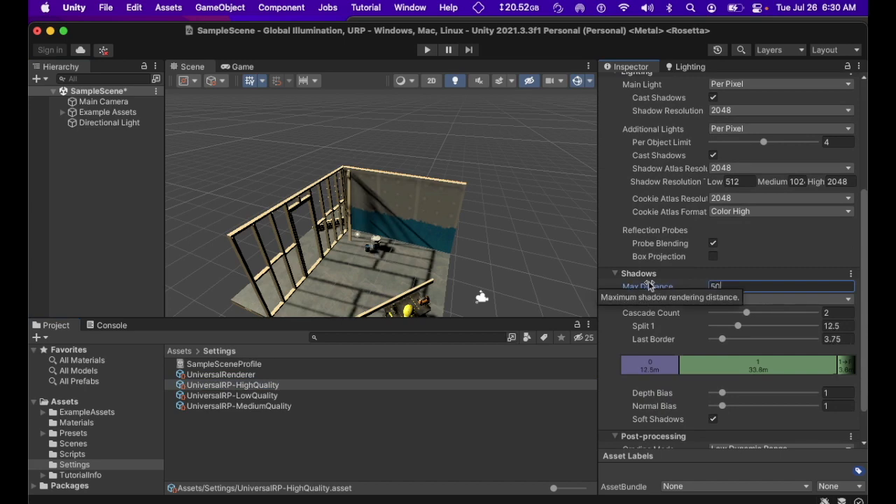
middle_click_drag(376, 253, 378, 199)
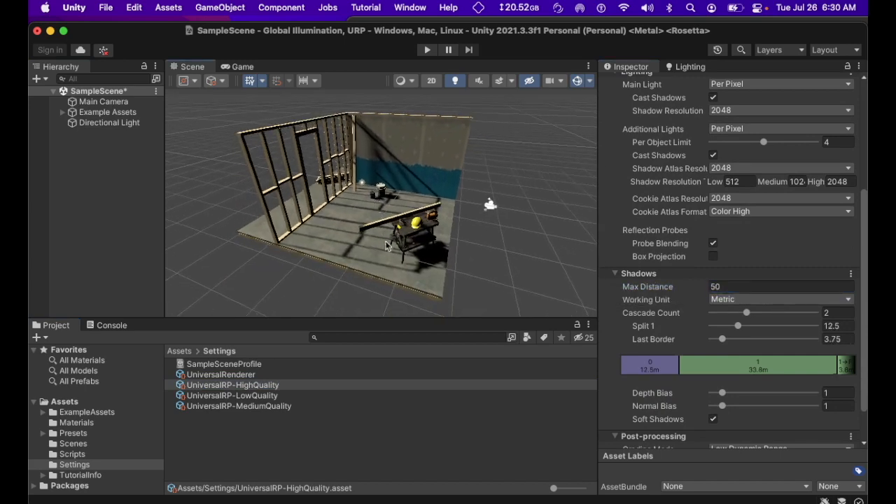
right_click_drag(380, 239, 381, 204)
middle_click_drag(381, 236, 379, 200)
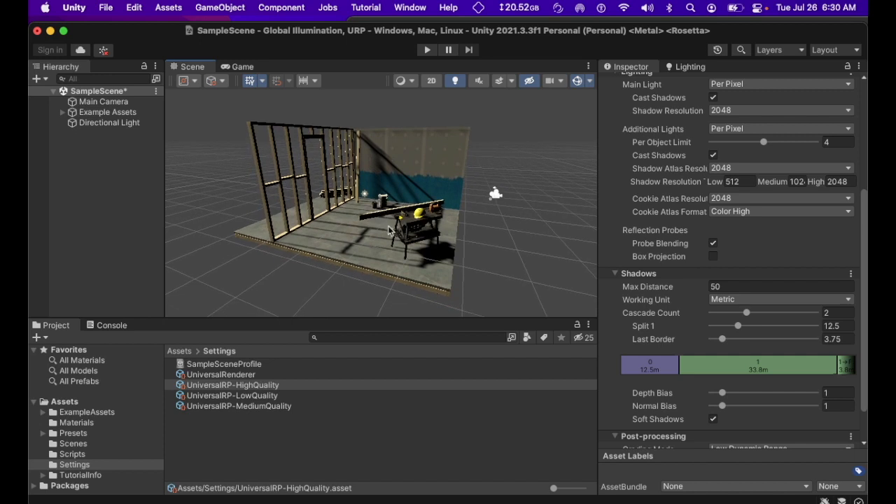
right_click_drag(402, 230, 405, 216)
middle_click_drag(403, 236, 402, 223)
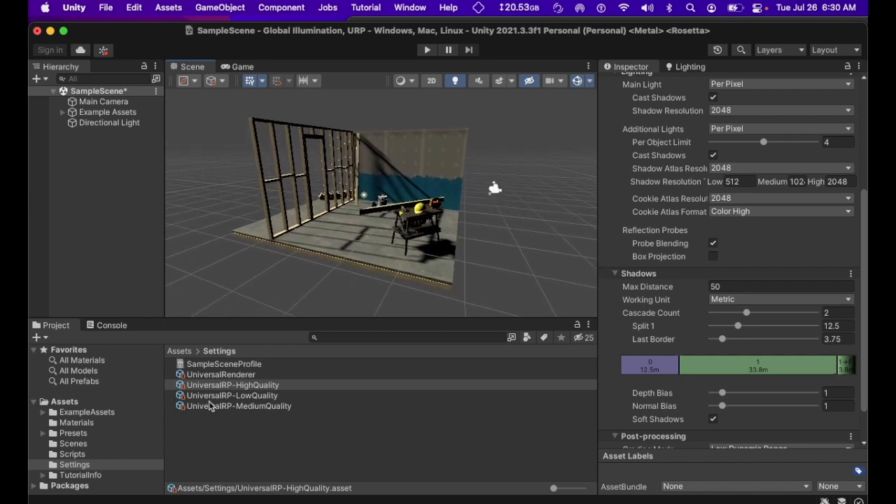
- Create a material in the Assets root folder and name it My Procedural Skybox Material
left_click(135, 403)
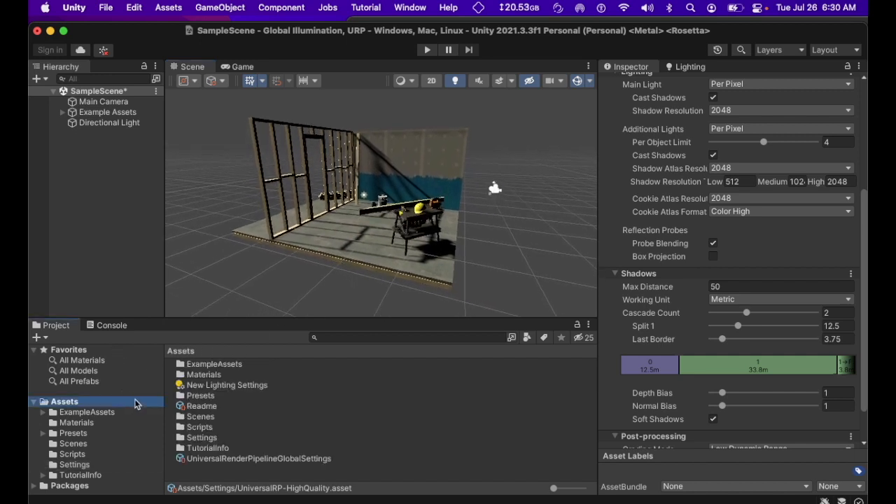
right_click(210, 469)
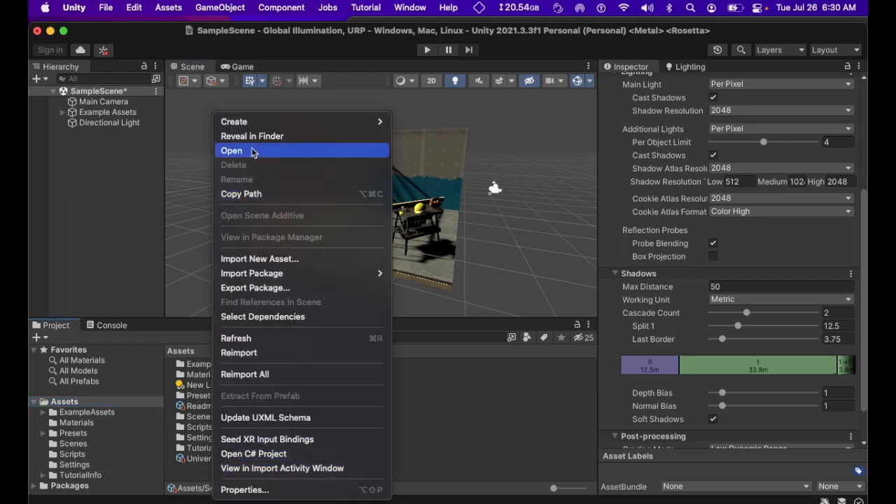
left_click(193, 474)
right_click(194, 473)
mouse_move(263, 122)
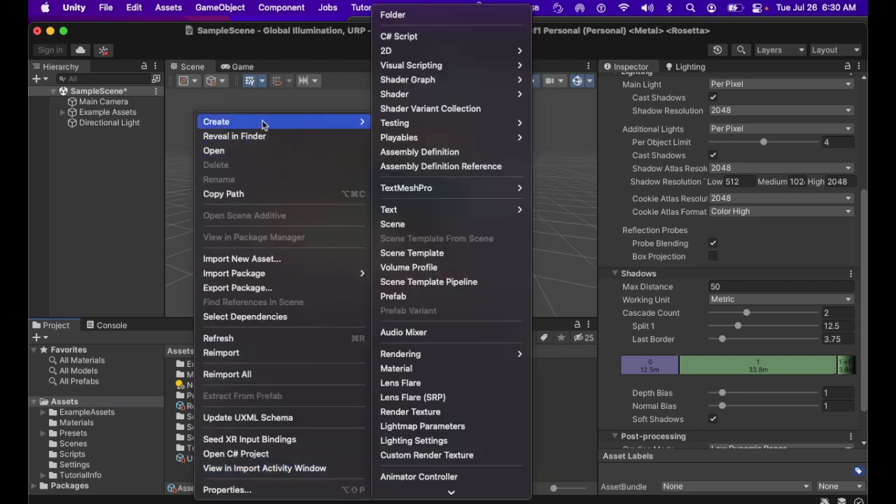
left_click(424, 367)
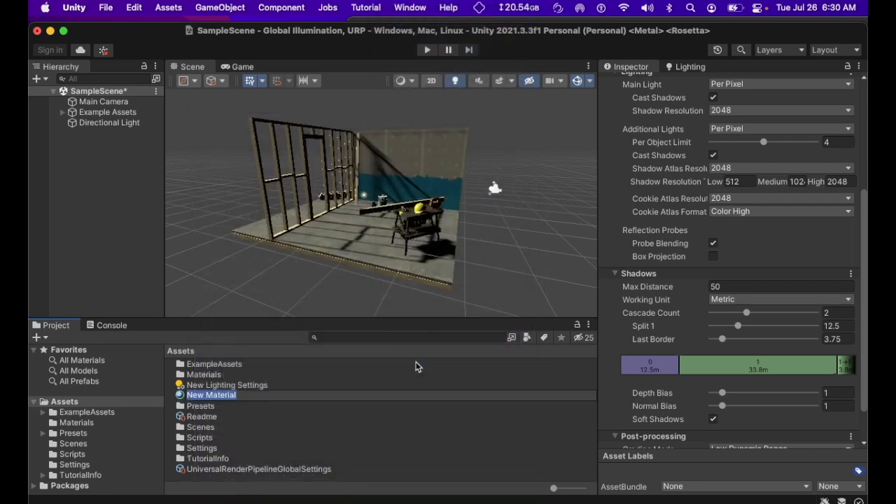
type("My Procedu")
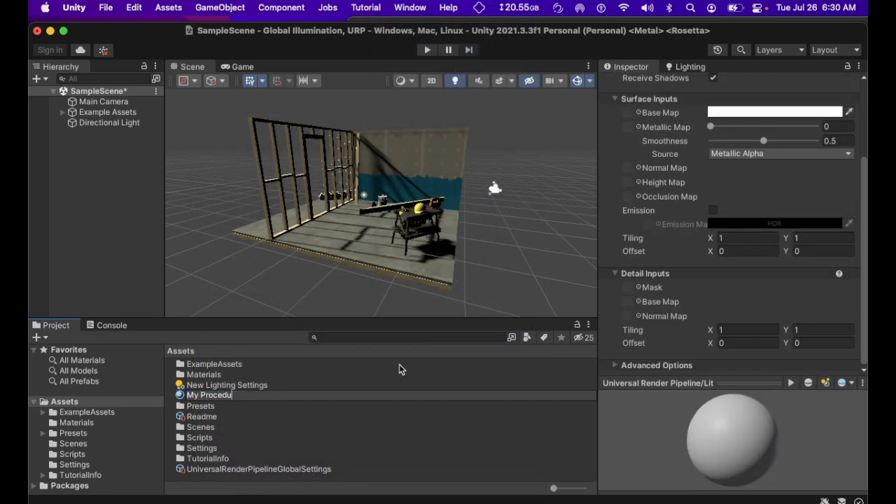
type("ral Sky")
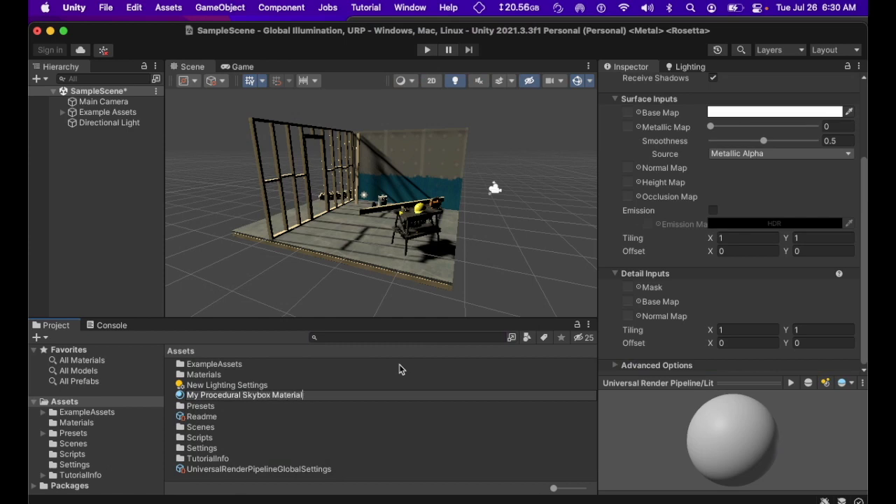
type("box Material")
key("Return")
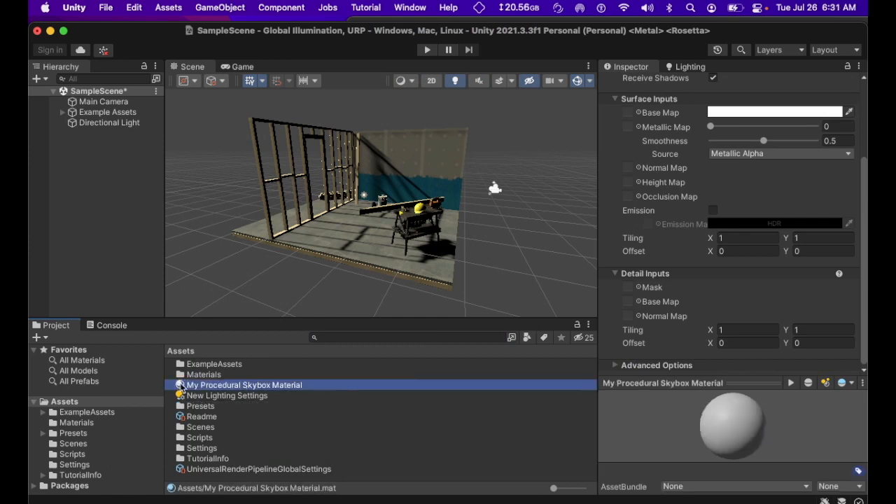
- Change the shader of My Procedural Skybox Material to Skybox/Procedural
scroll(659, 164, "up", 5)
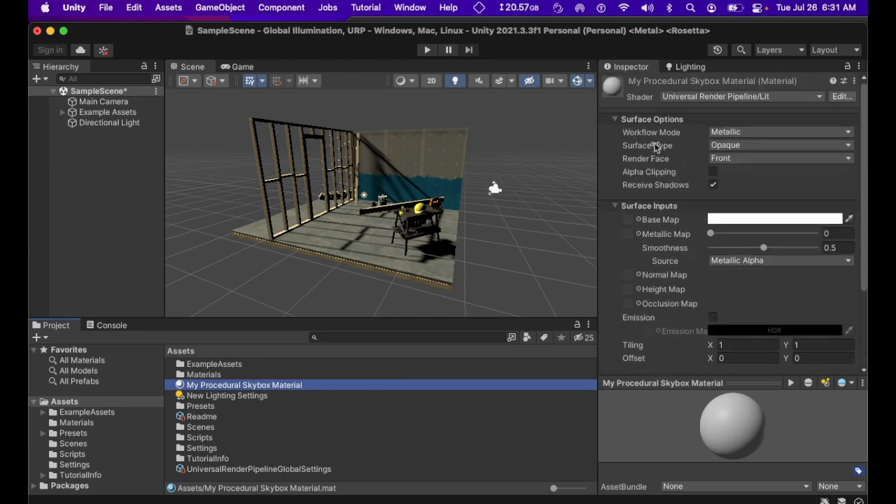
left_click(676, 98)
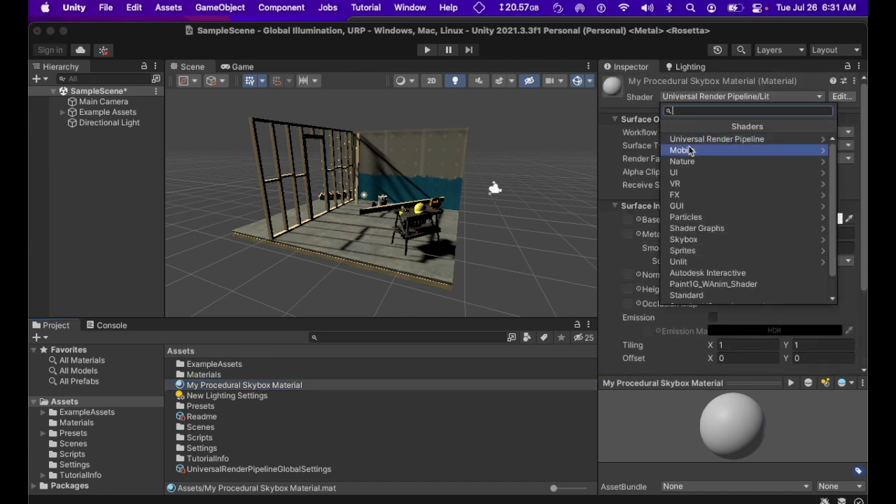
left_click(697, 240)
left_click(691, 174)
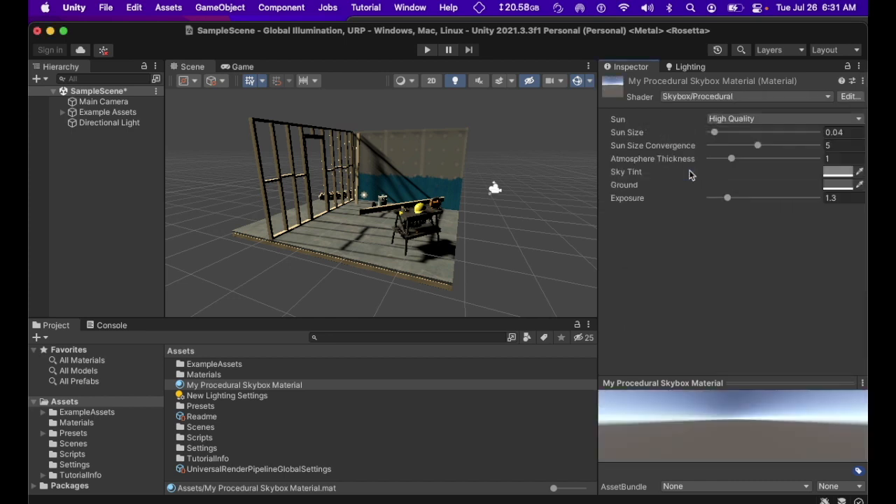
- Assign My Procedural Skybox Material as the Skybox Material in the scene's environment lighting settings
left_click(686, 68)
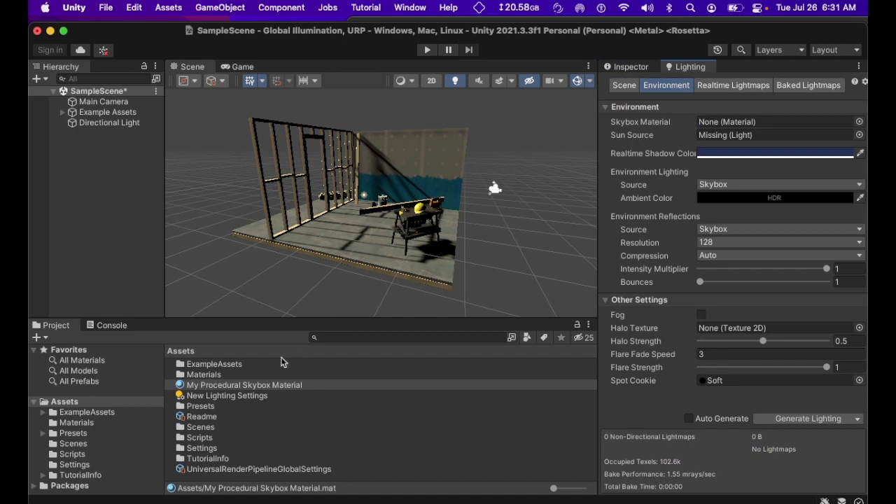
left_click_drag(225, 387, 724, 126)
right_click_drag(426, 213, 402, 198)
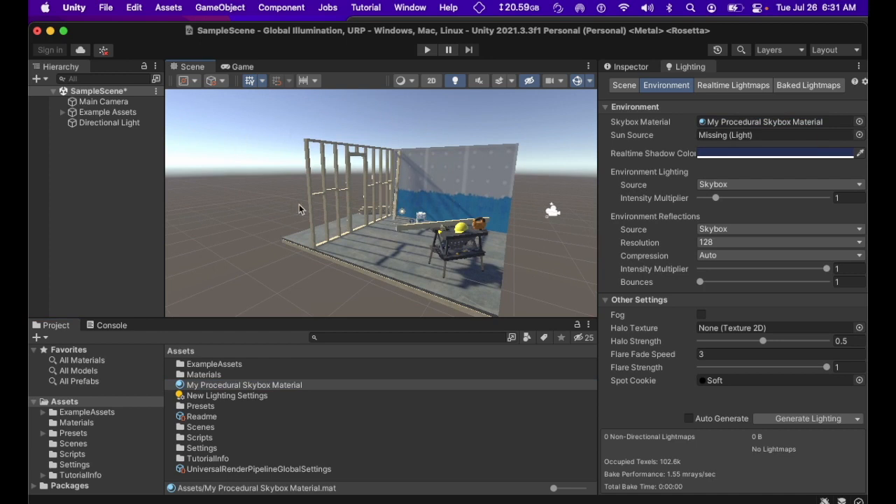
- Rotate the Directional Light slightly in the scene to change the angle of the sunlight on the room
left_click(116, 124)
right_click_drag(383, 254, 432, 272)
key("e")
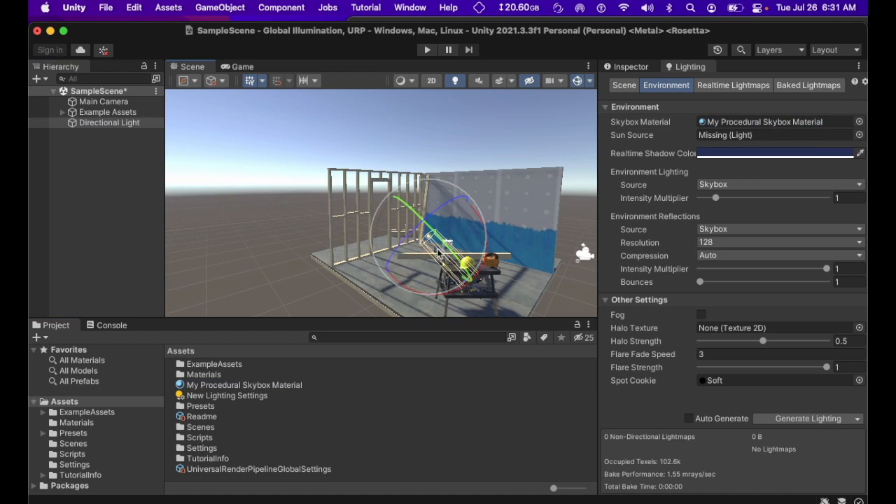
mouse_move(458, 253)
left_mouse_down()
mouse_move(400, 184)
mouse_move(406, 205)
mouse_move(467, 272)
mouse_move(442, 225)
mouse_move(434, 273)
mouse_move(441, 255)
mouse_move(447, 276)
left_mouse_up()
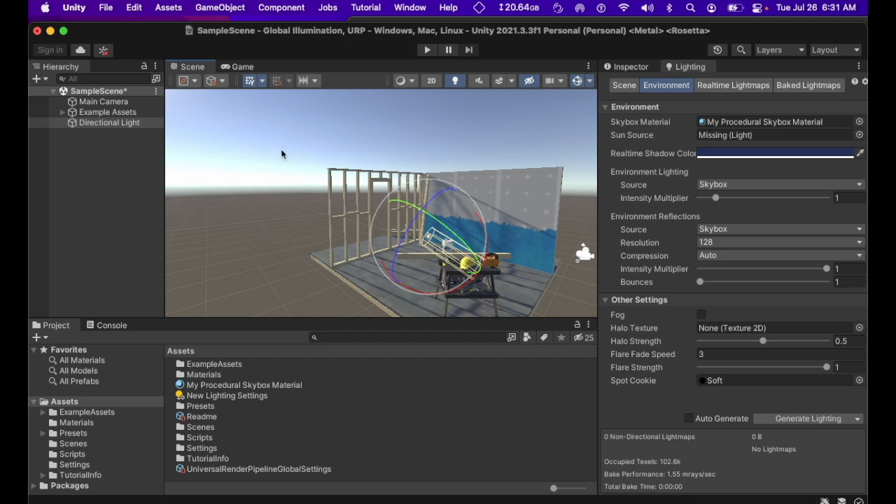
- Assign the Directional Light as the Sun Source in the environment lighting settings
right_click_drag(321, 137, 373, 142)
middle_click_drag(299, 142, 326, 146)
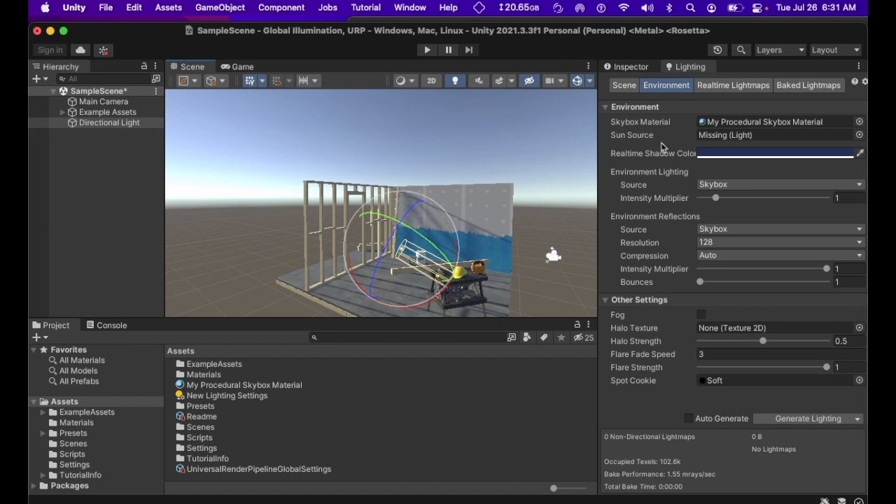
left_click_drag(79, 126, 732, 140)
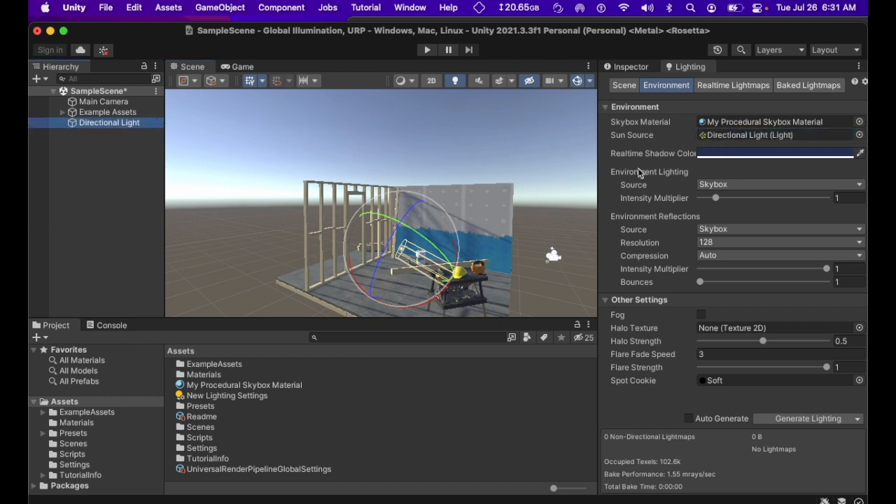
- Rotate the Directional Light further with its rotation gizmo to shift the sunlight and shadows across the room
mouse_move(438, 253)
left_mouse_down()
mouse_move(344, 238)
mouse_move(344, 260)
mouse_move(429, 295)
mouse_move(412, 295)
left_mouse_up()
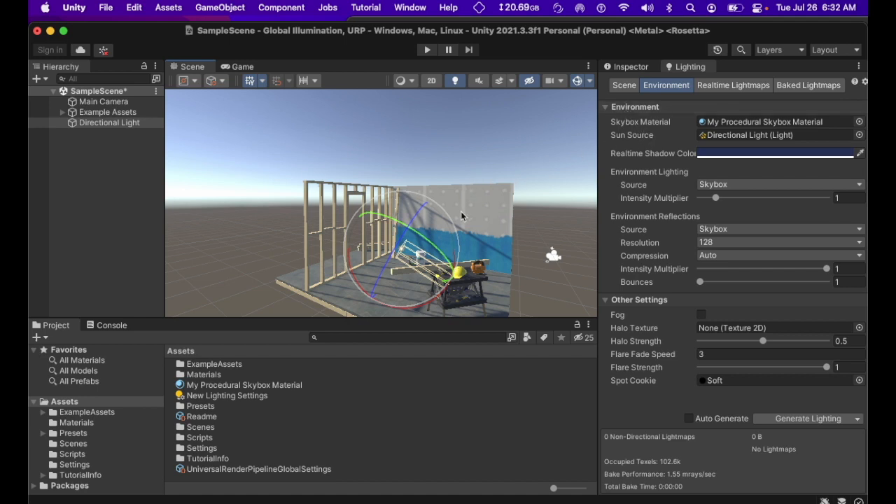
right_click_drag(434, 248, 432, 263)
middle_click_drag(431, 255, 426, 245)
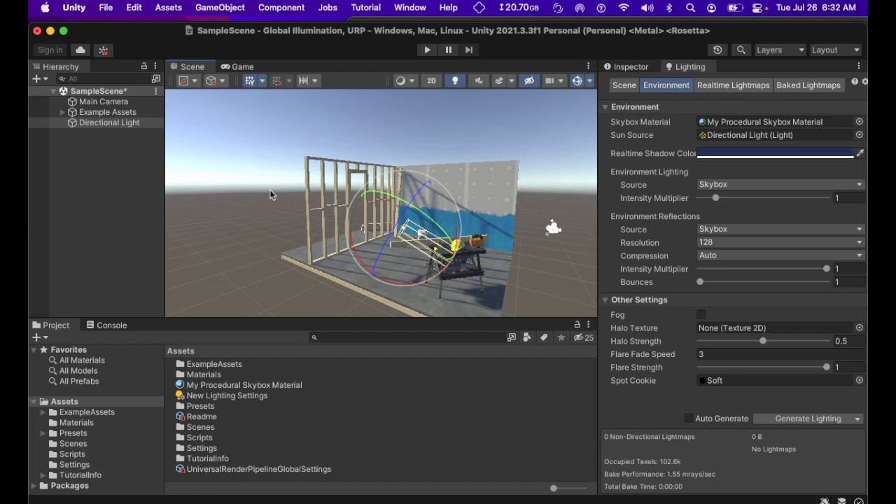
- Create a new material in the Assets folder and name it My Cubemap Skybox Material
right_click(235, 482)
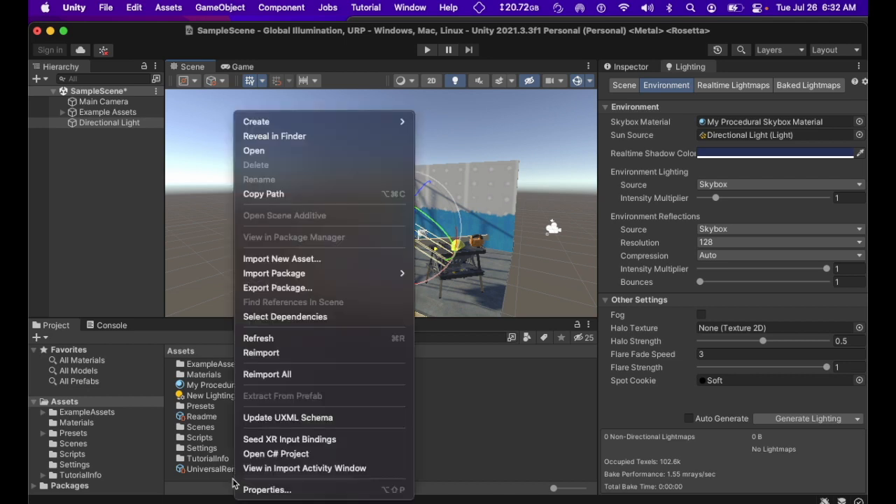
left_click(227, 480)
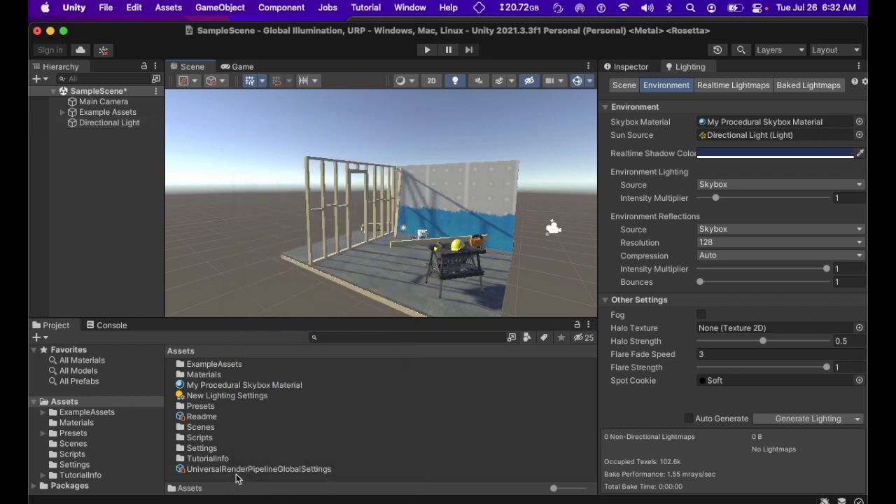
right_click(238, 479)
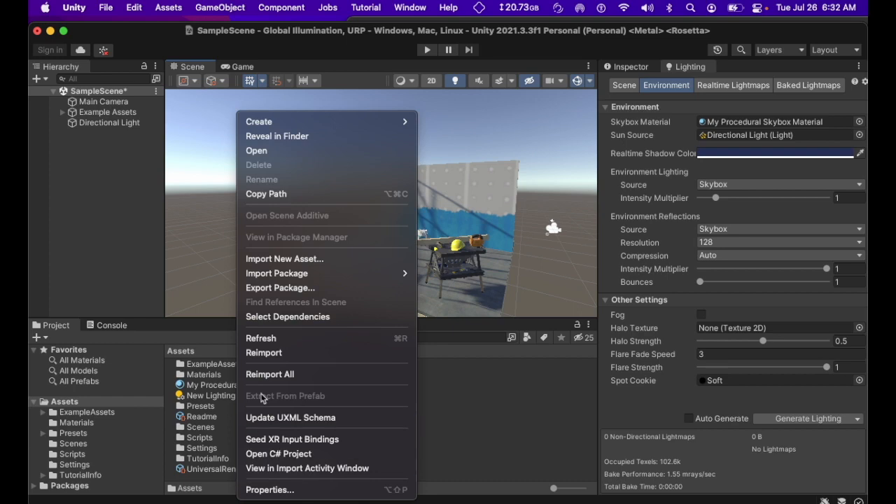
mouse_move(329, 120)
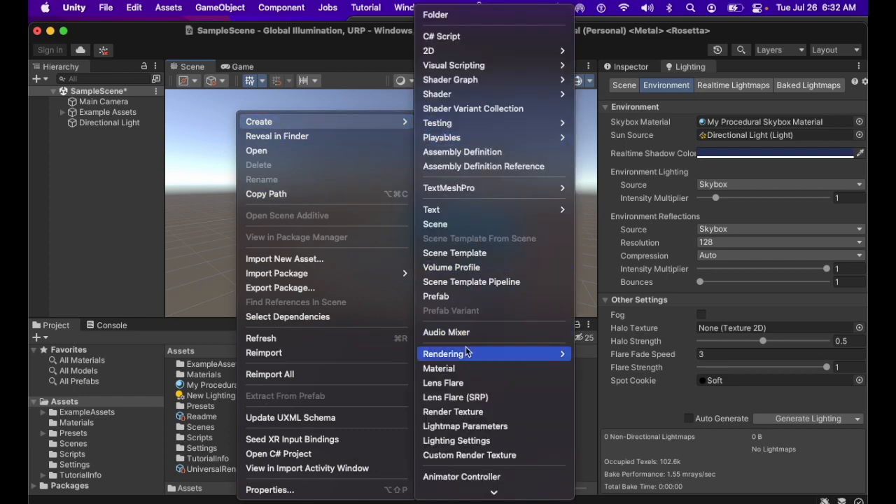
left_click(464, 368)
type("My ")
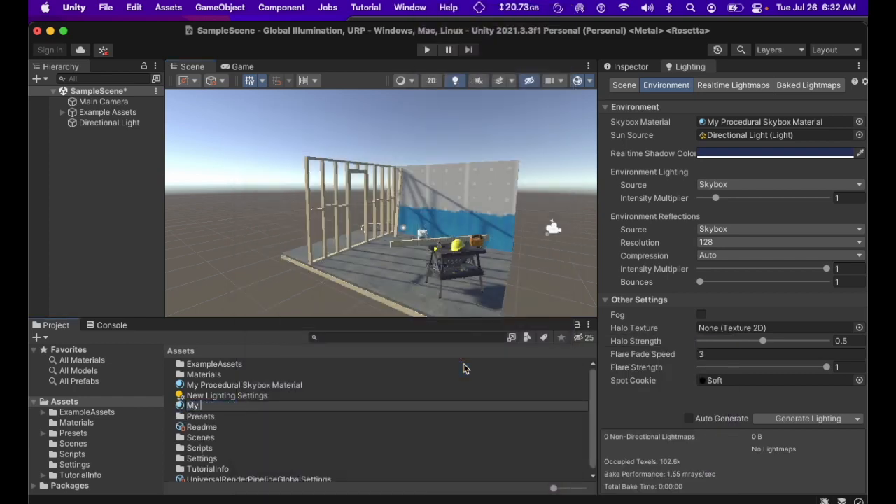
type("Cubemap Skybox Material")
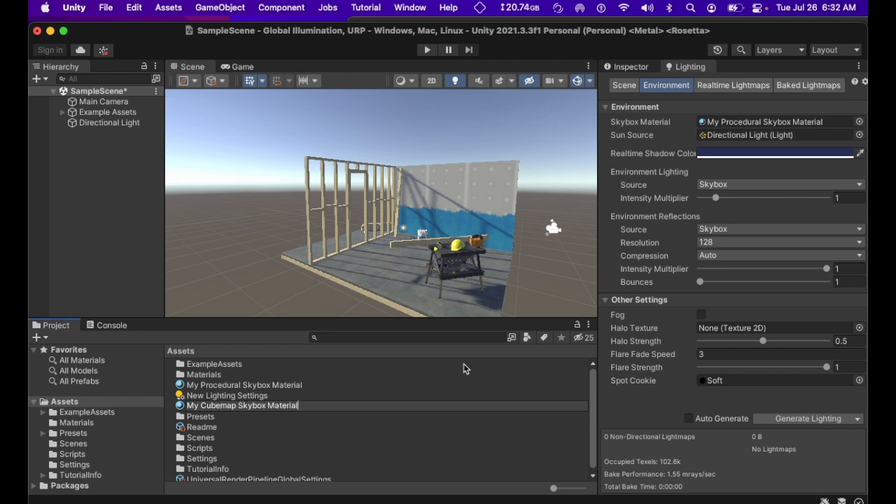
key("Return")
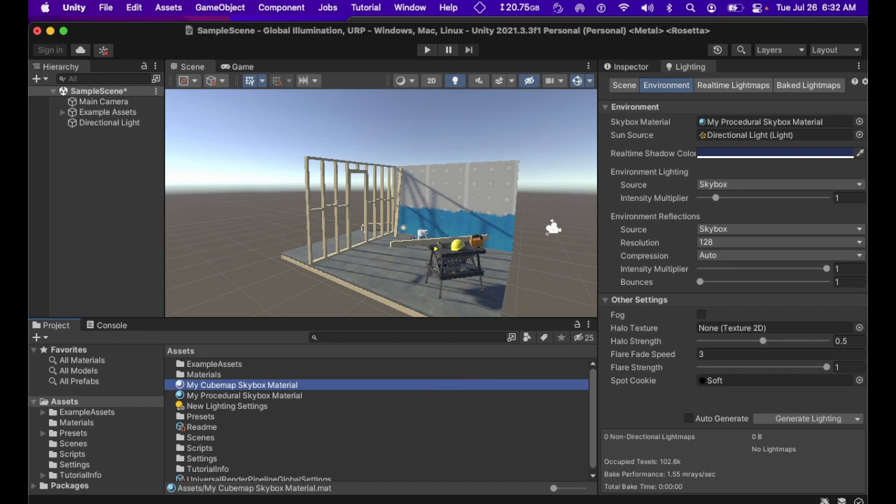
- Switch to the Poly Haven site in Safari and browse its full HDRI collection
key("ctrl+Up")
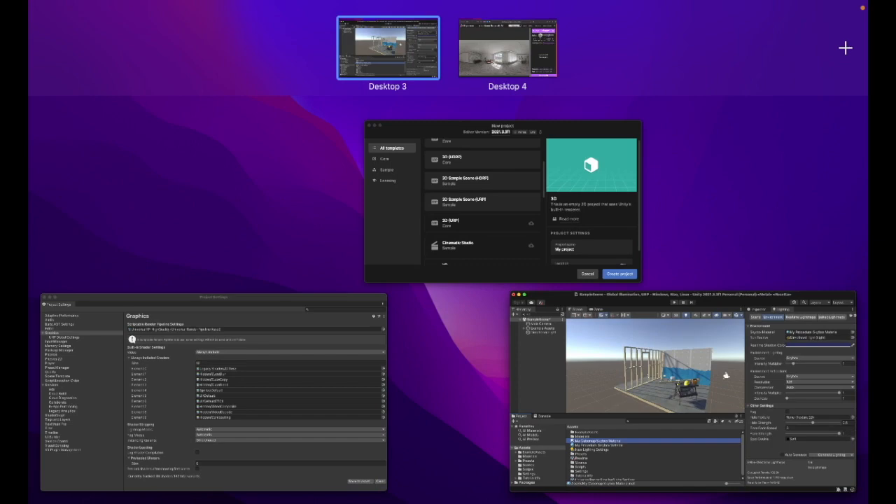
key("ctrl+Up")
key("ctrl+Right")
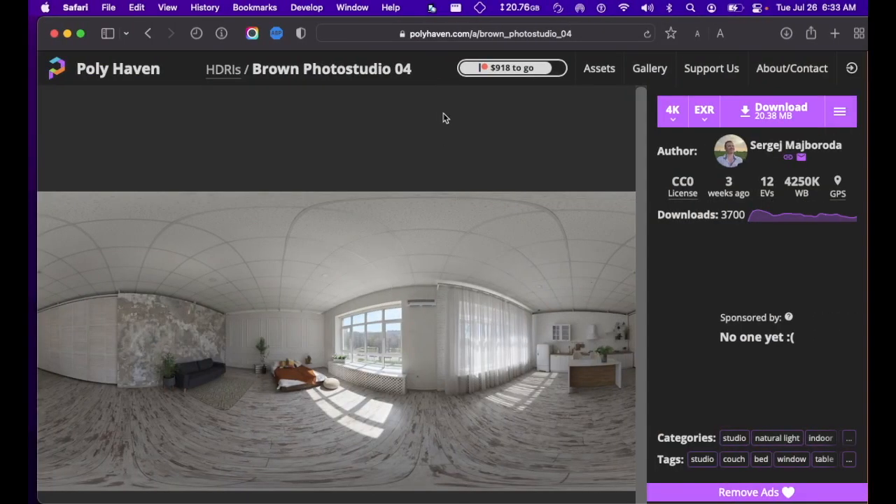
left_click(228, 80)
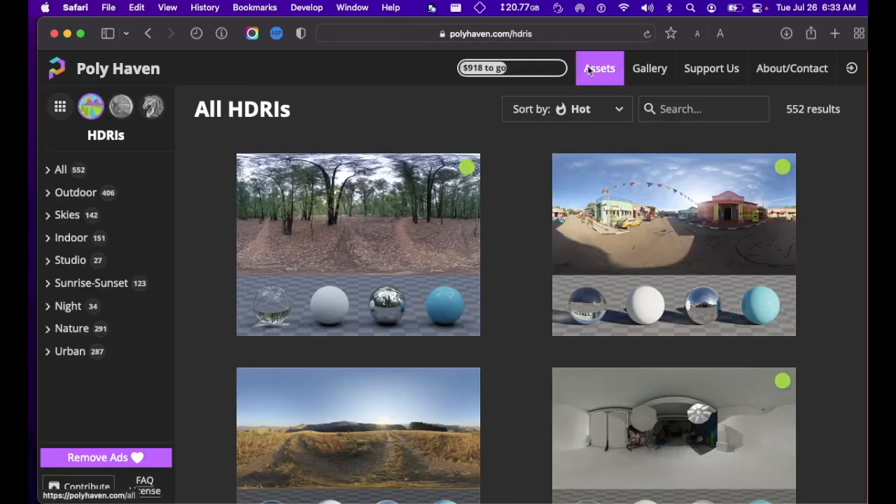
mouse_move(601, 69)
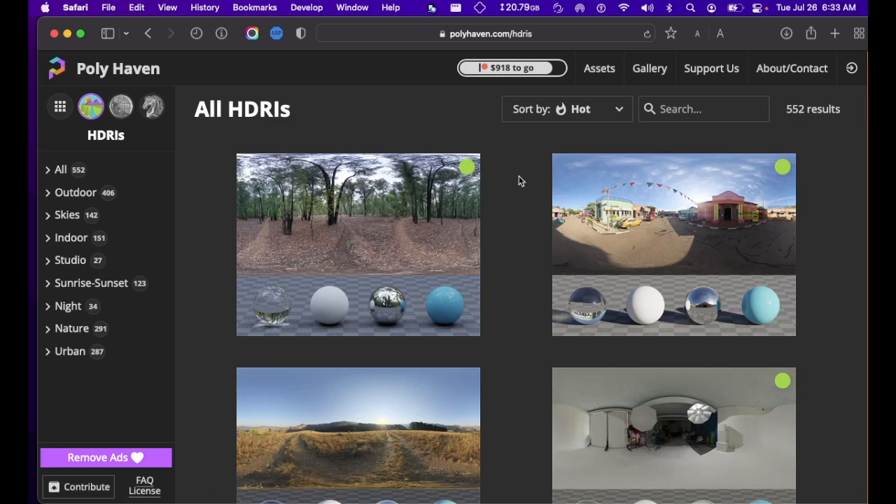
scroll(519, 180, "down", 1)
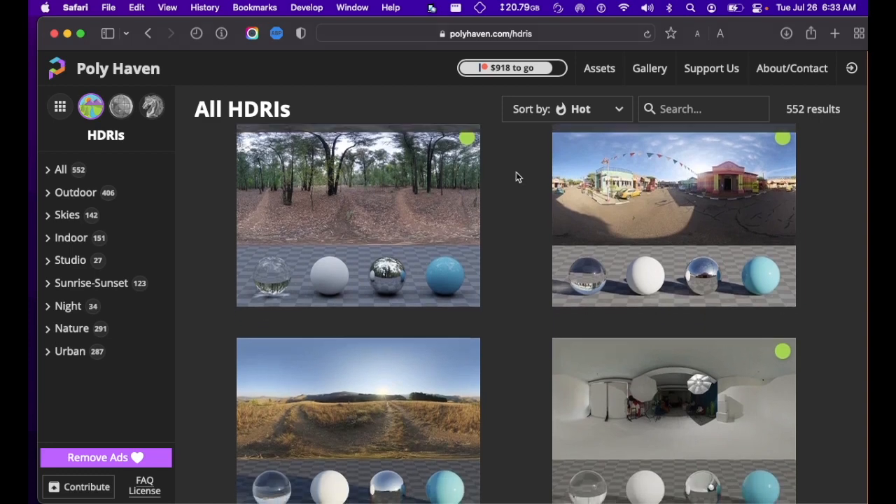
scroll(516, 176, "down", 2)
scroll(507, 176, "up", 2)
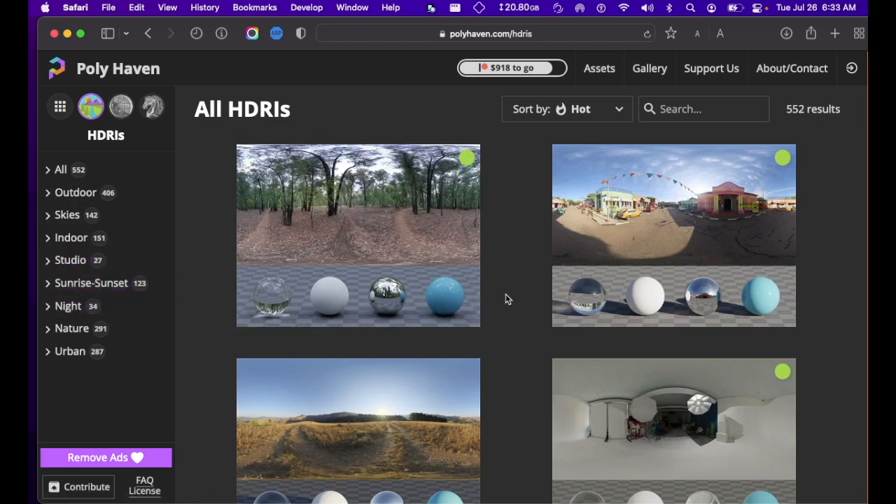
- Open the Dark Autumn Forest HDRI page and check its resolution and file format download options
left_click(422, 233)
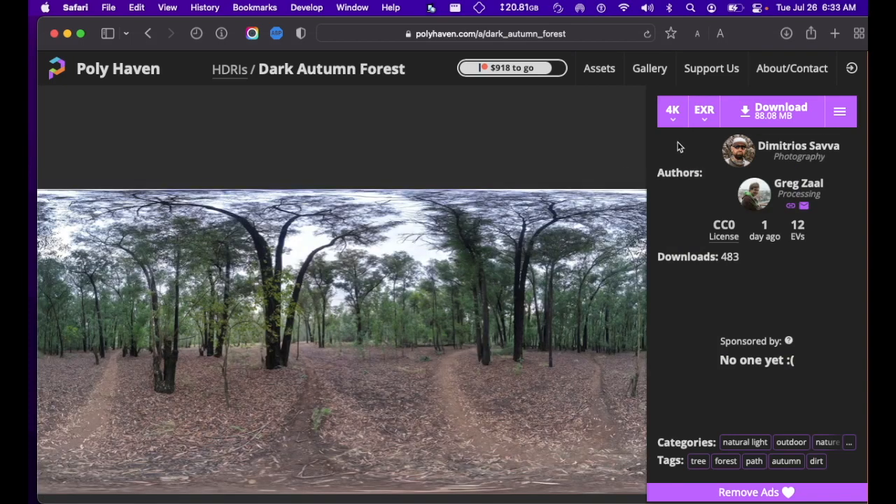
left_click(674, 124)
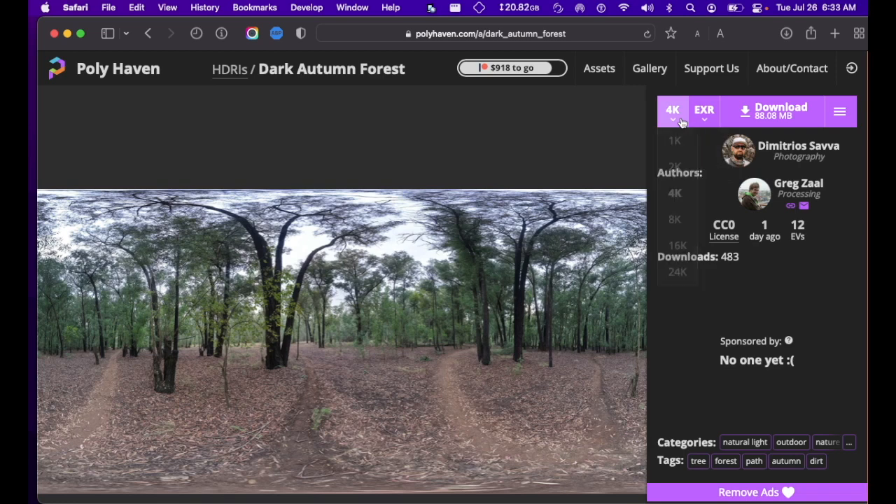
mouse_move(707, 123)
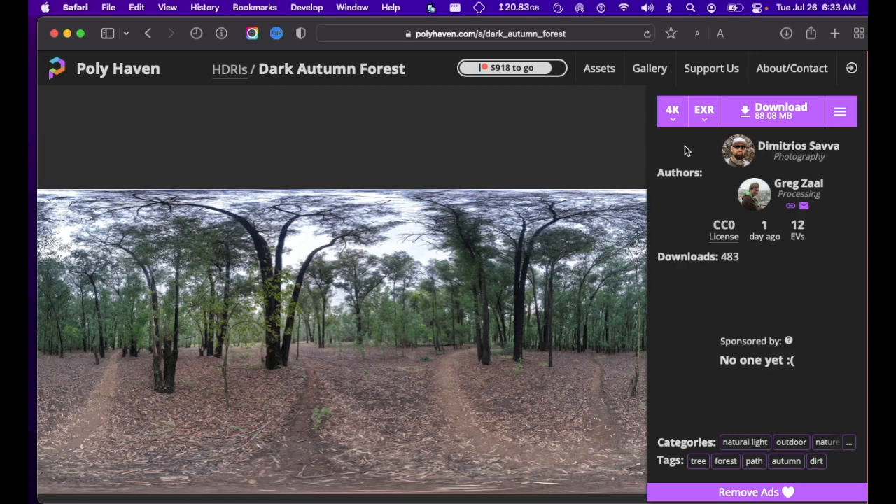
- Switch back to Unity and import the belfast_sunset_4k EXR image into the project's Assets folder
key("ctrl+Up")
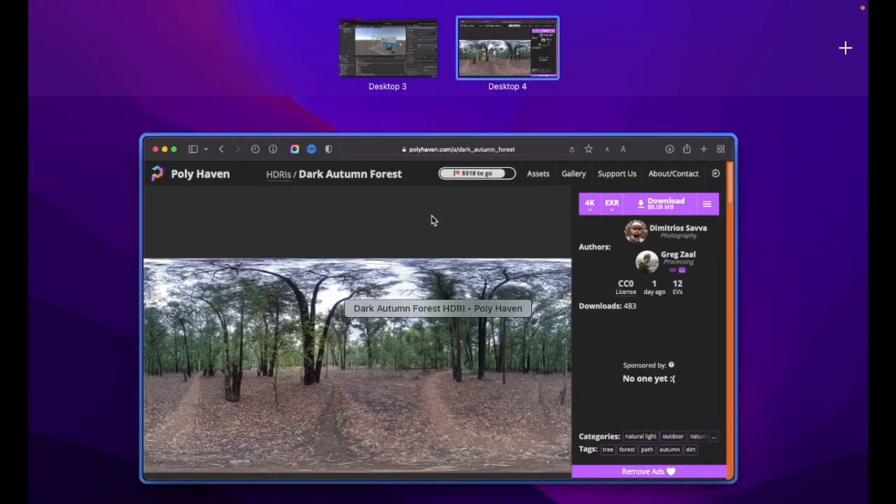
left_click(416, 40)
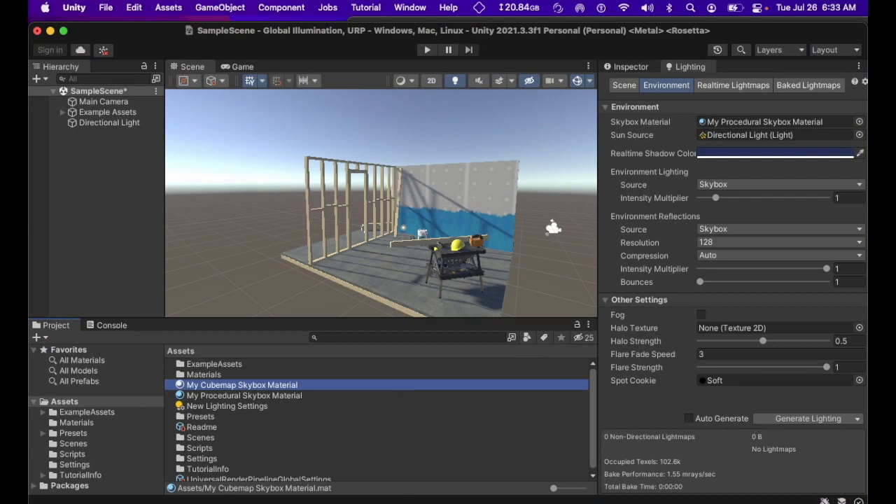
left_click_drag(468, 499, 374, 412)
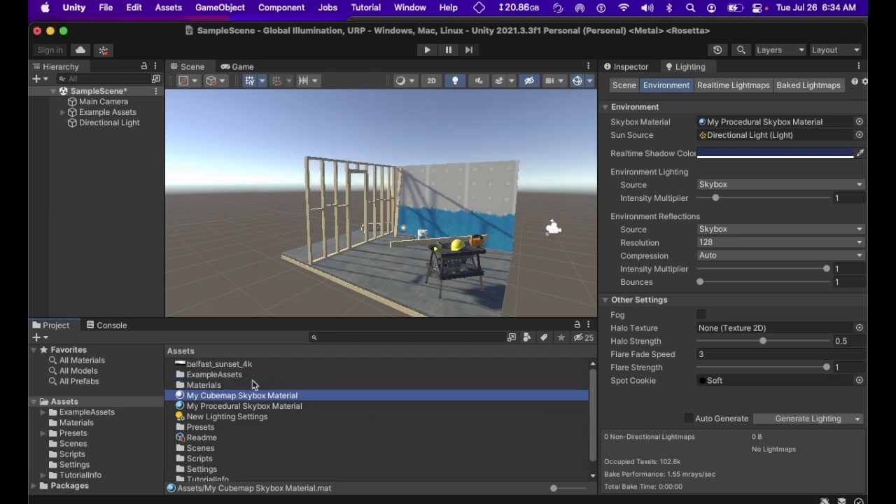
- Change the shader of My Cubemap Skybox Material to Skybox/Cubemap and try to assign belfast_sunset_4k as its cubemap
left_click(223, 397)
left_click(632, 66)
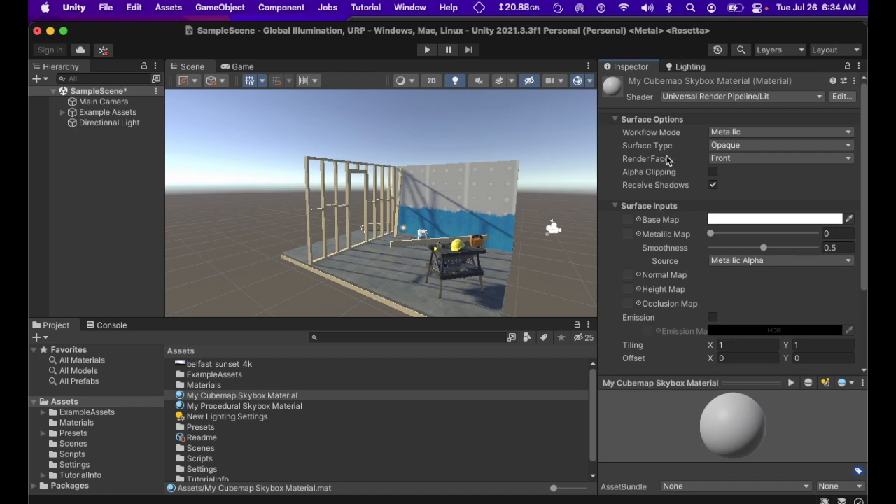
left_click(677, 98)
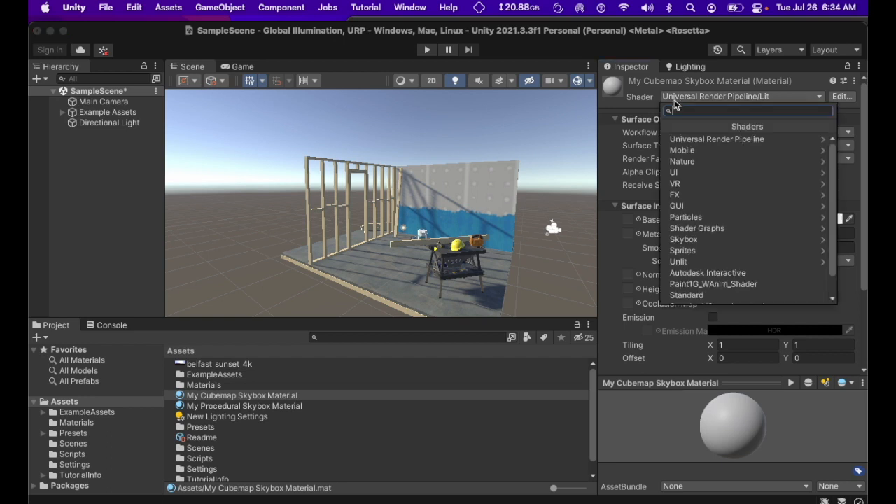
left_click(701, 242)
left_click(690, 151)
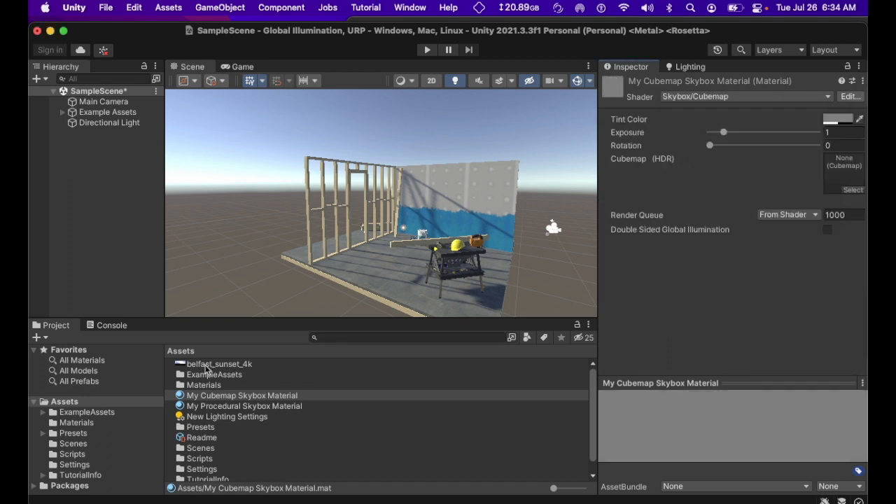
left_click_drag(217, 369, 841, 173)
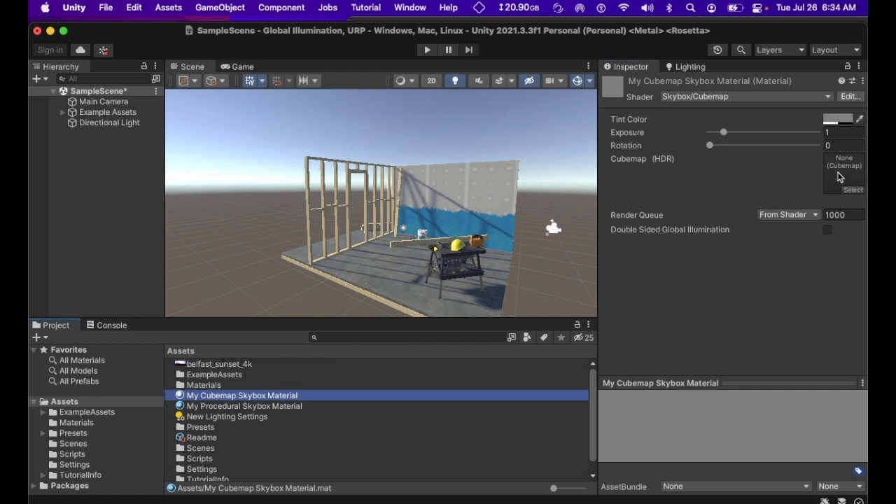
- Set the Texture Shape of belfast_sunset_4k to Cube and apply the import settings
left_click(220, 365)
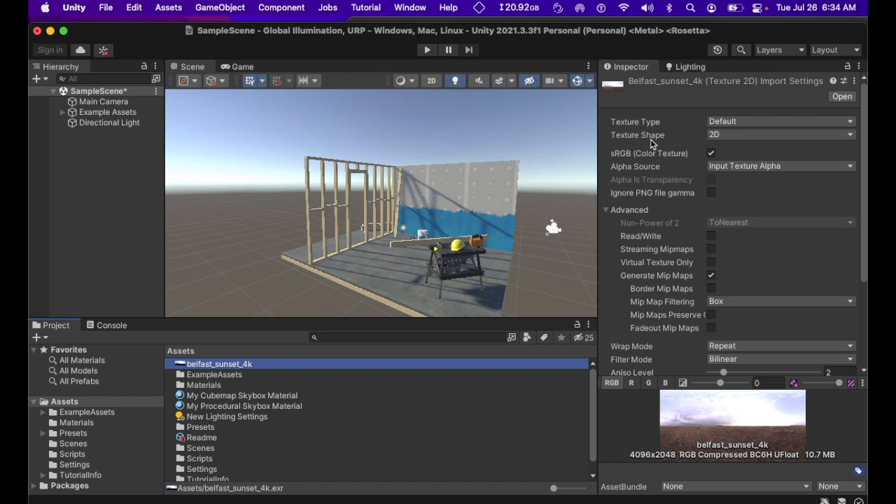
left_click(728, 140)
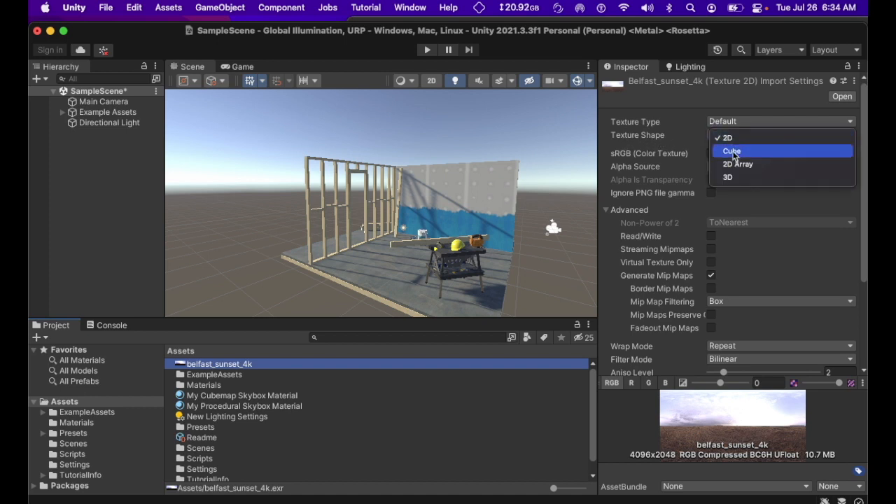
left_click(734, 154)
scroll(784, 273, "down", 5)
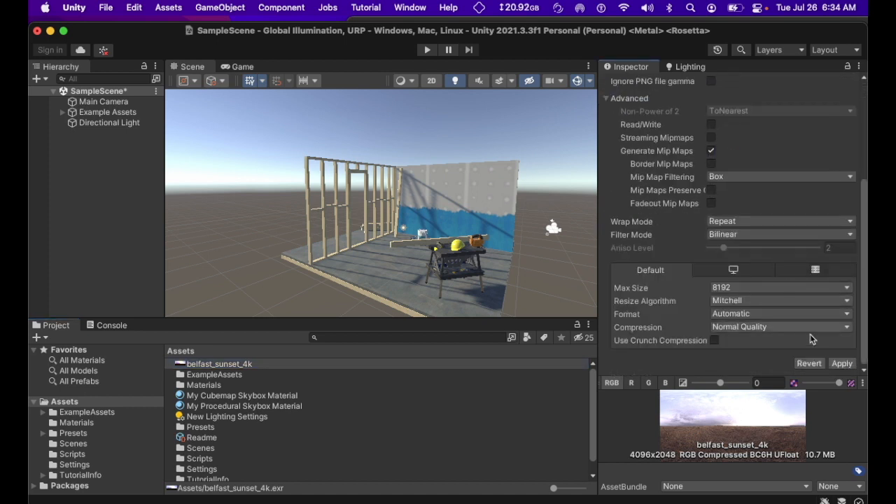
left_click(843, 364)
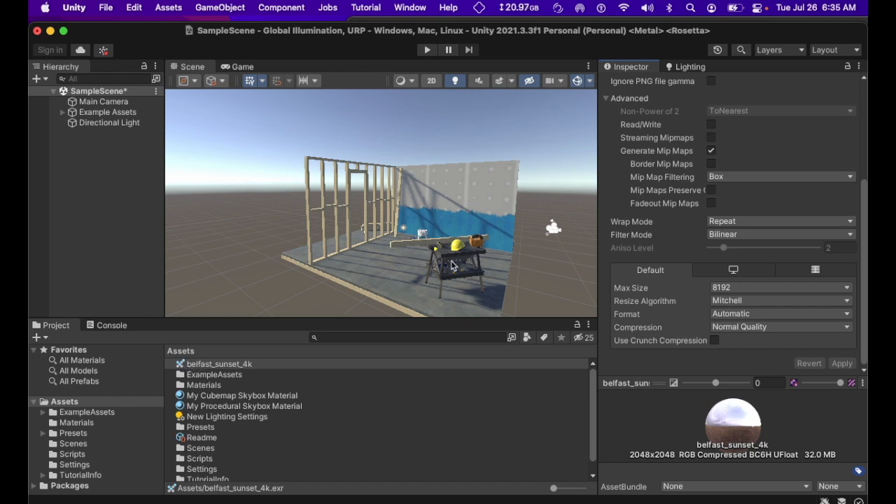
- Assign belfast_sunset_4k as the cubemap of My Cubemap Skybox Material and use that material as the scene's Skybox Material
left_click(241, 397)
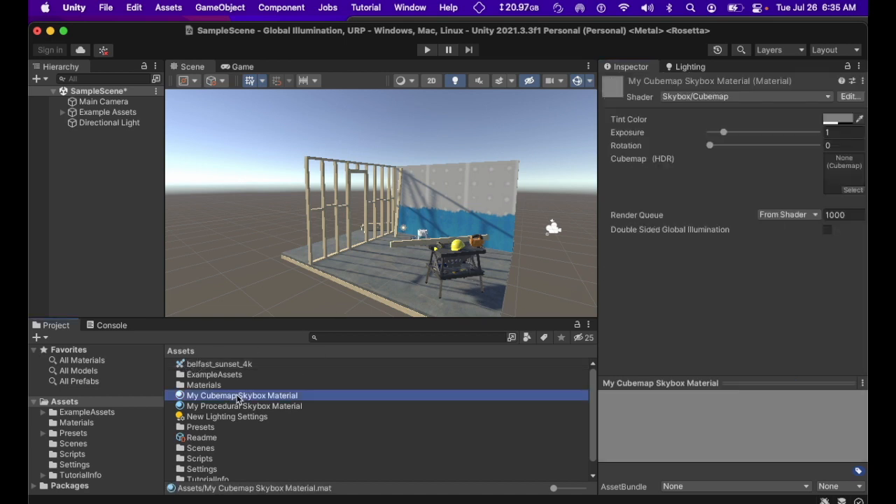
left_click_drag(202, 368, 840, 180)
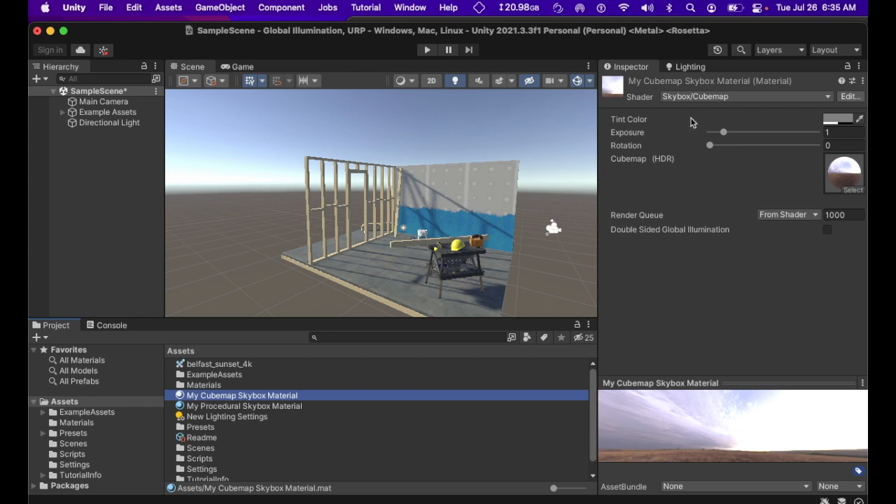
left_click(691, 68)
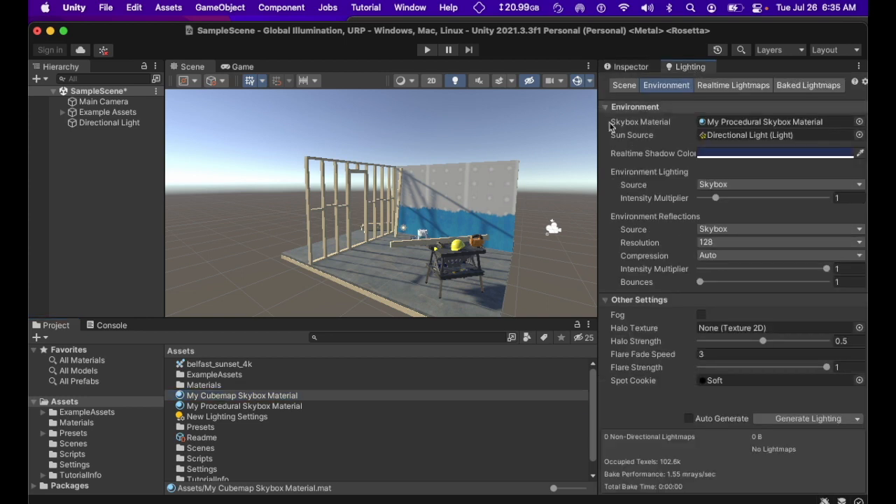
left_click(196, 369)
left_click_drag(204, 400, 748, 128)
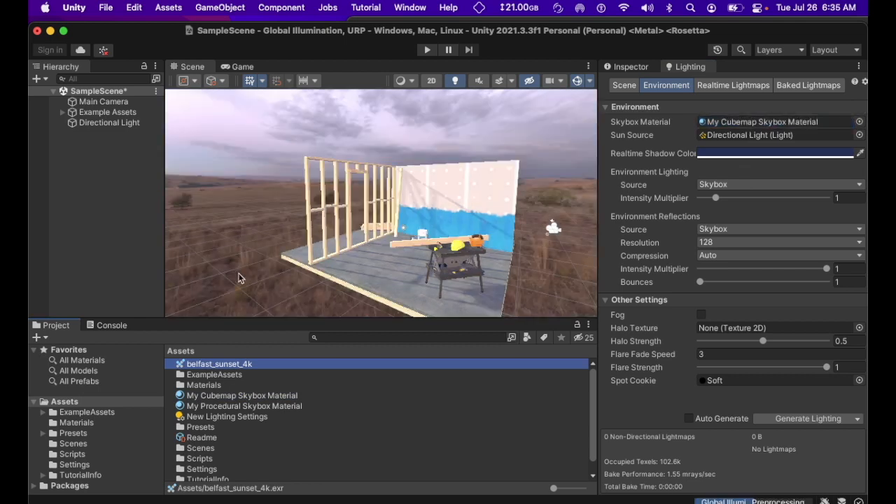
right_click_drag(356, 260, 377, 256)
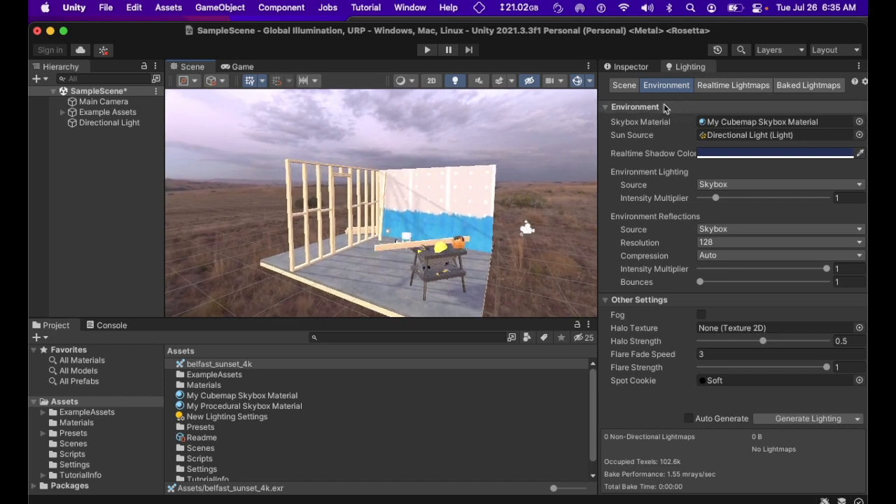
- Set the Tint Color of My Cubemap Skybox Material to a warm tan, hex 98825D
left_click(214, 398)
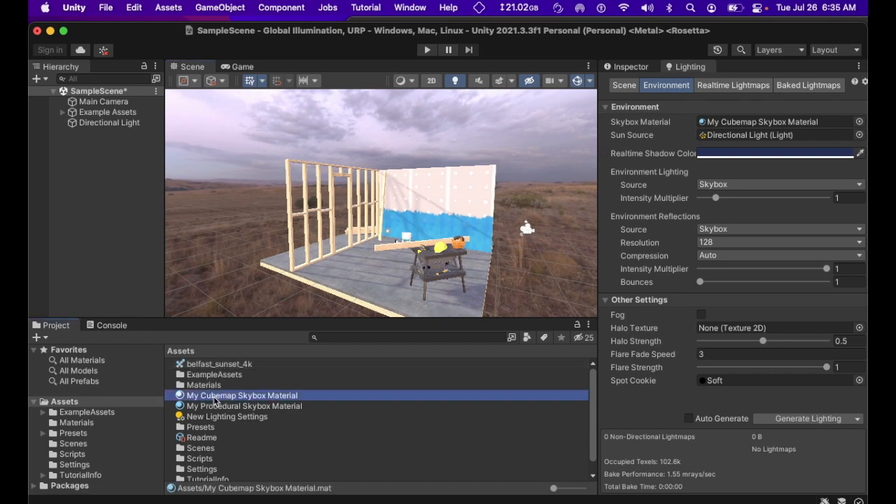
left_click(634, 68)
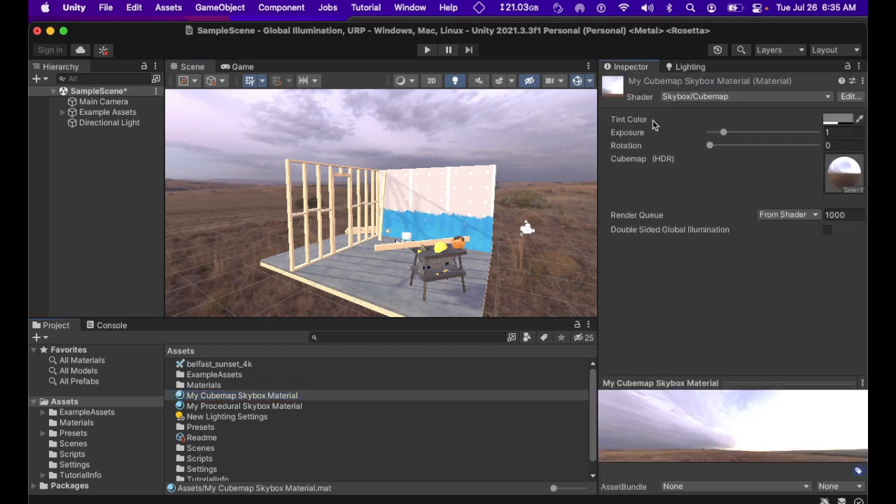
left_click(833, 121)
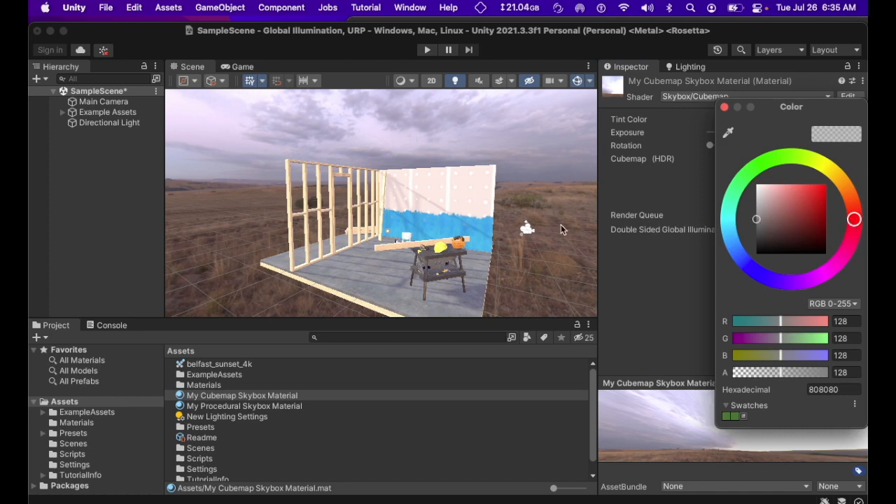
left_click_drag(856, 221, 842, 181)
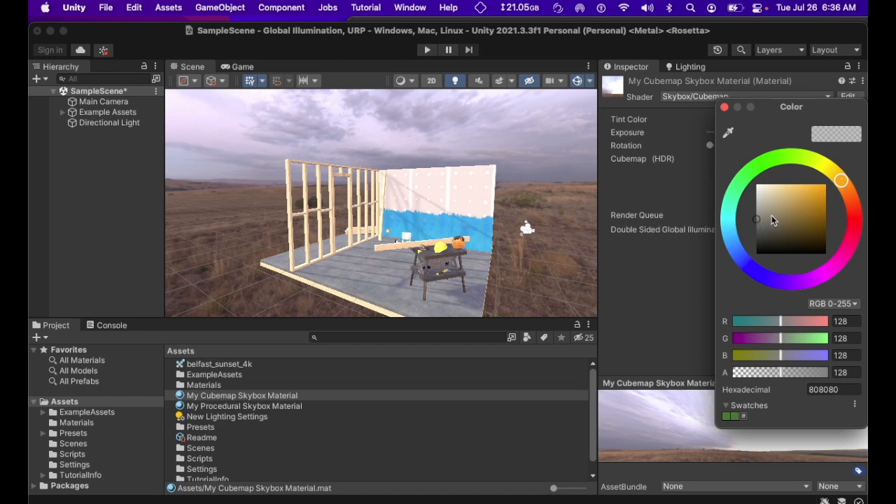
left_click_drag(765, 219, 783, 212)
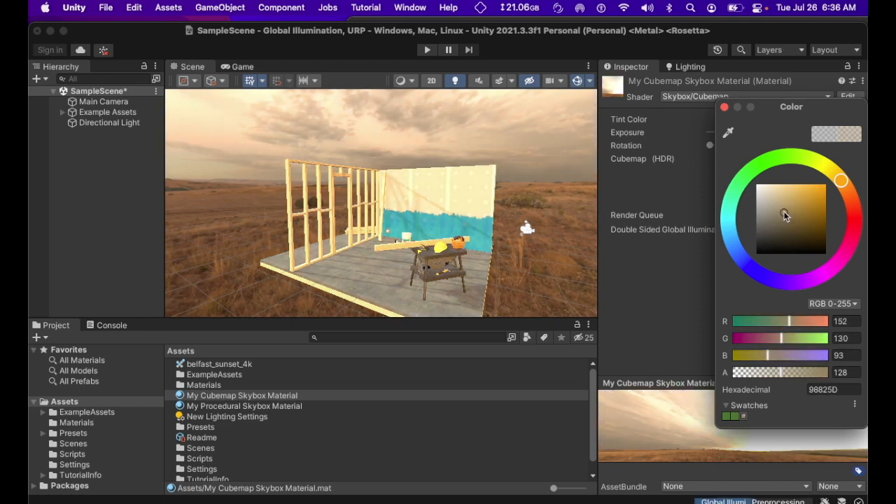
left_click(725, 107)
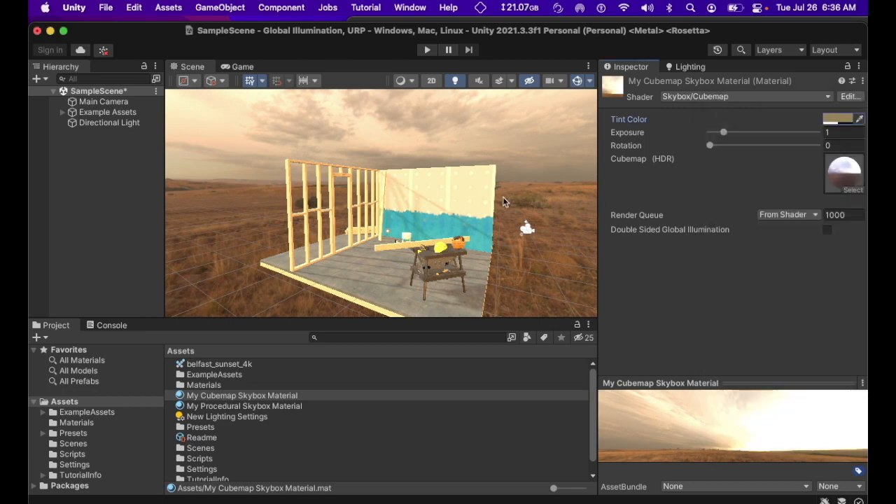
- Select the Directional Light and examine its direction and shadows against the sun in the tinted skybox from several angles
right_click_drag(491, 208, 456, 226)
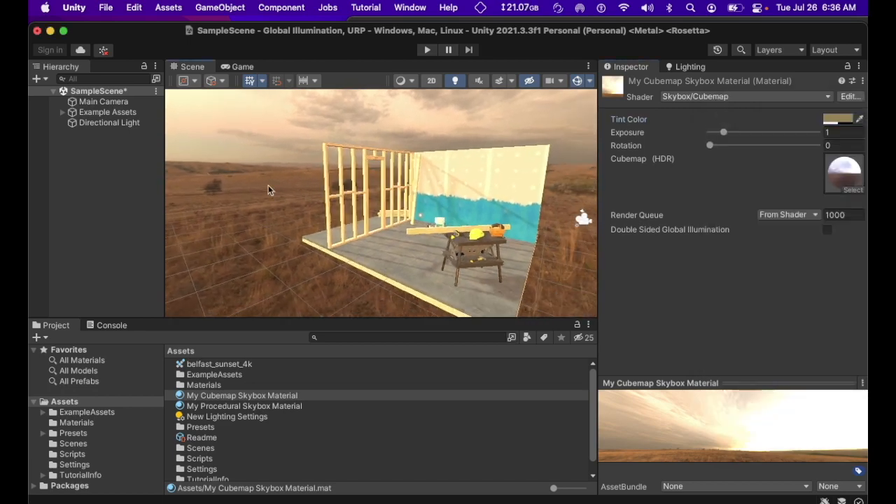
left_click(107, 123)
right_click_drag(308, 149, 377, 193)
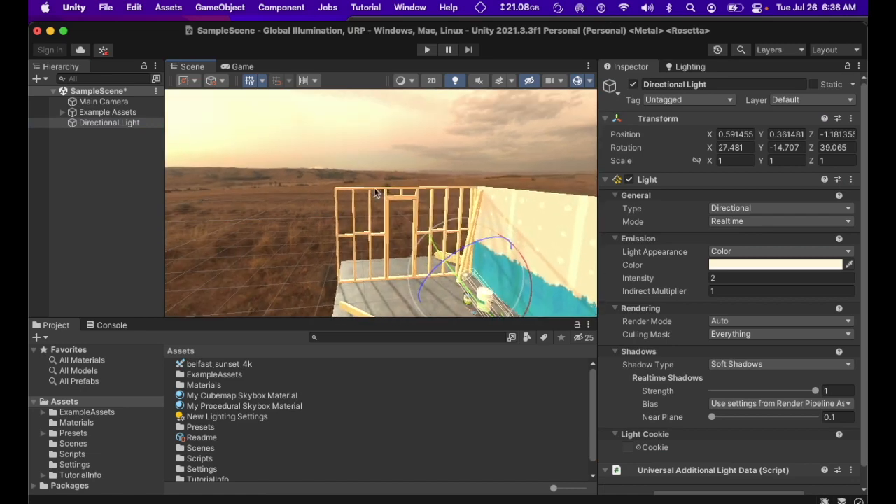
middle_click_drag(450, 313, 430, 279)
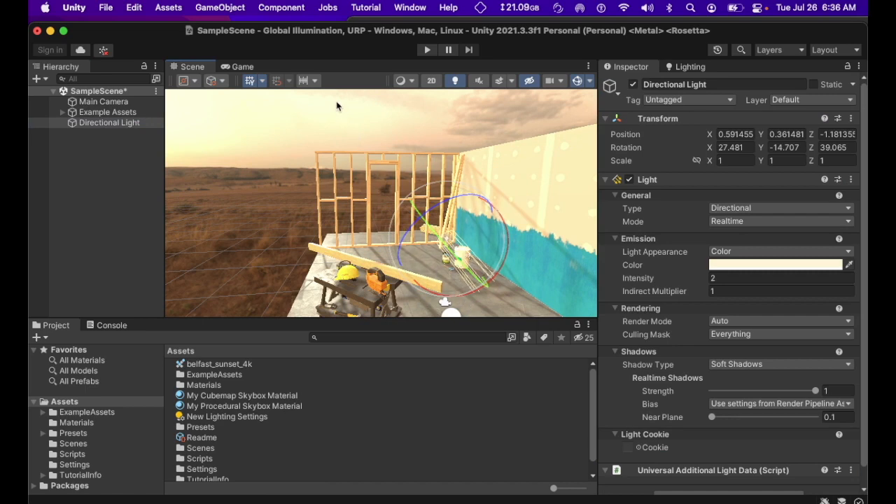
right_click_drag(341, 129, 218, 172)
right_click_drag(391, 210, 852, 249)
right_click_drag(520, 248, 607, 253)
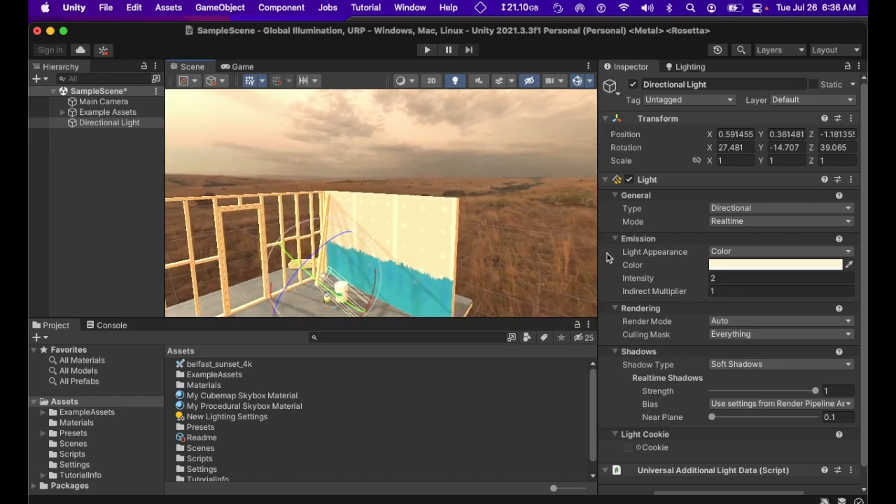
middle_click_drag(403, 254, 316, 247)
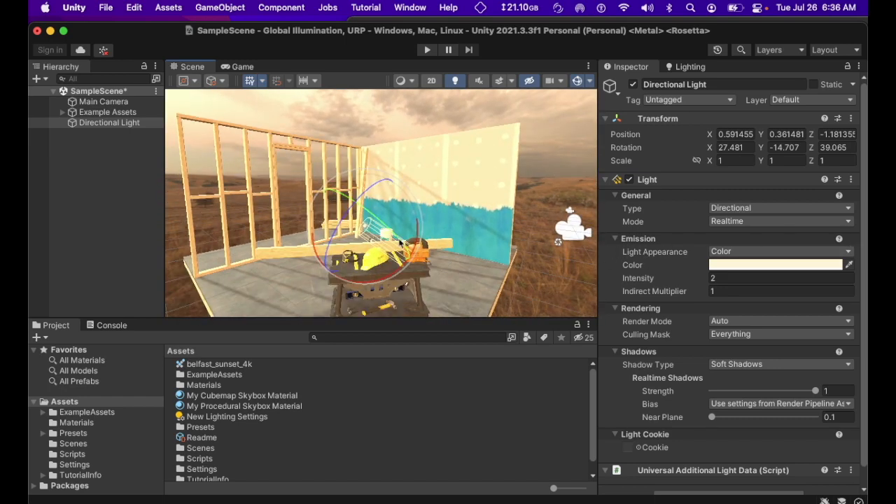
- Set the Rotation of My Cubemap Skybox Material to 215
left_click(227, 396)
left_click(637, 68)
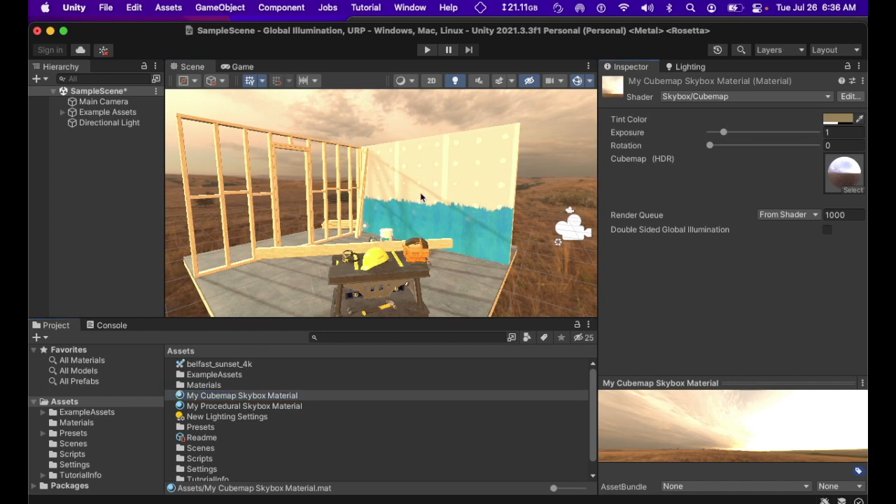
scroll(394, 202, "down", 5)
middle_click_drag(359, 218, 393, 220)
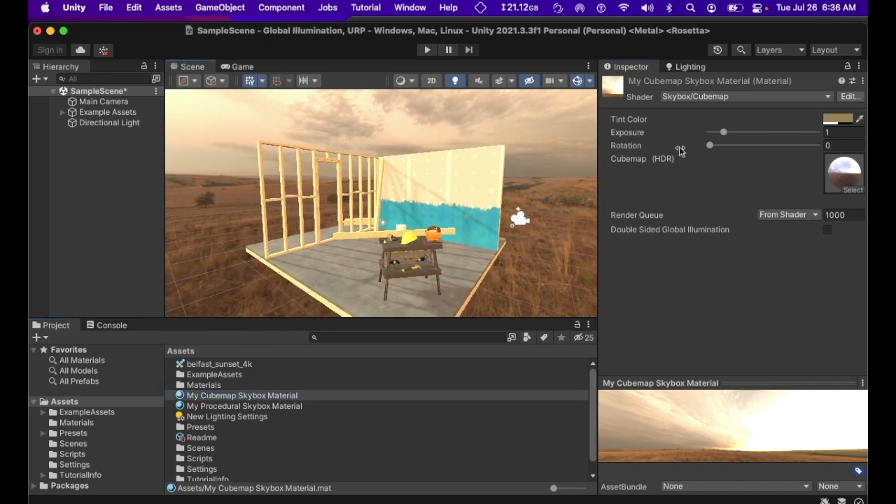
left_click_drag(711, 146, 774, 146)
- Create a new material in the Assets folder named My Panaromic Skybox Material
scroll(291, 438, "down", 1)
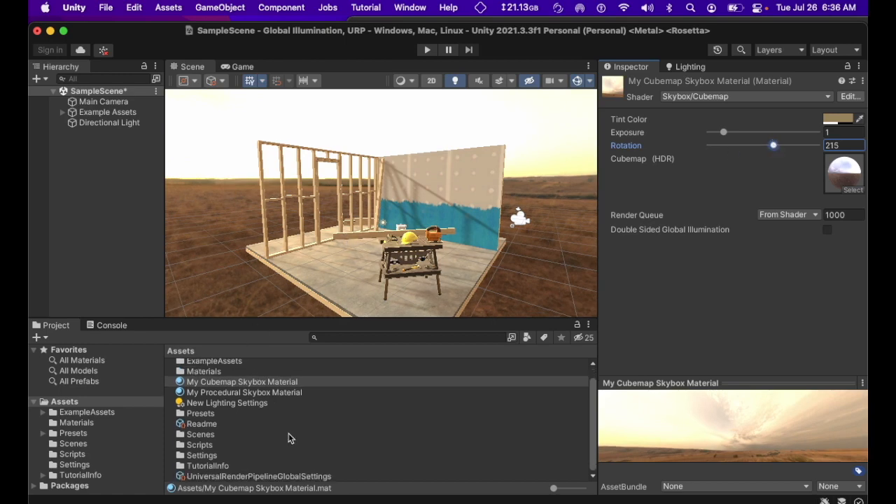
right_click(362, 479)
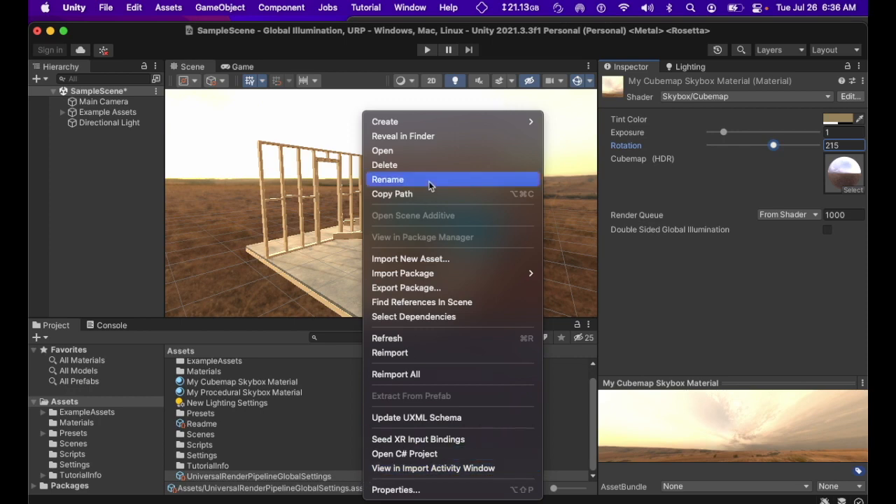
mouse_move(417, 123)
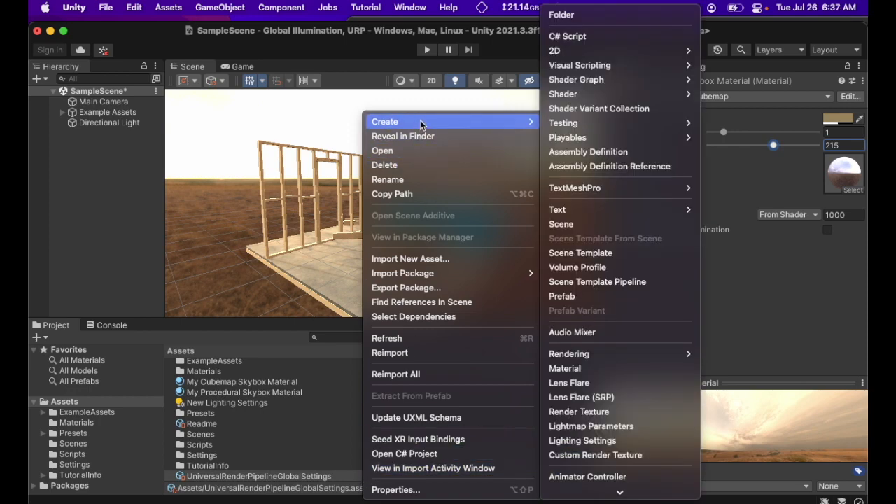
left_click(580, 368)
type("My Panaromic Skybox")
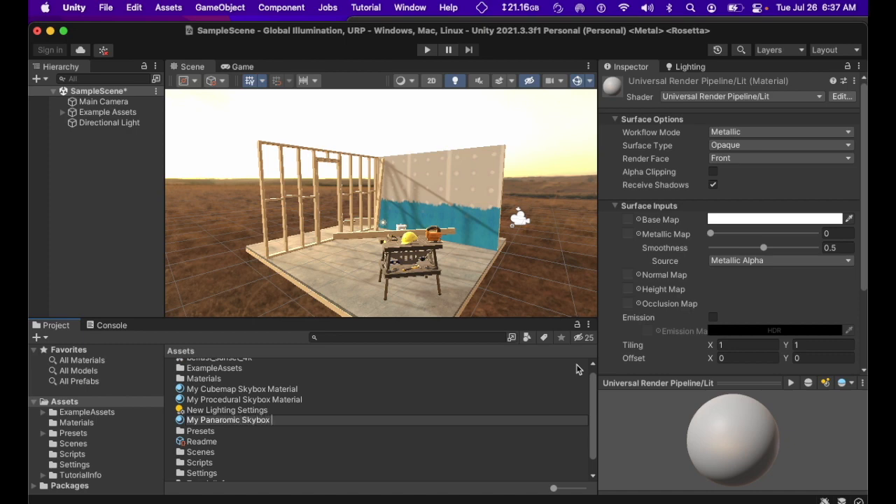
type("Material")
key("Return")
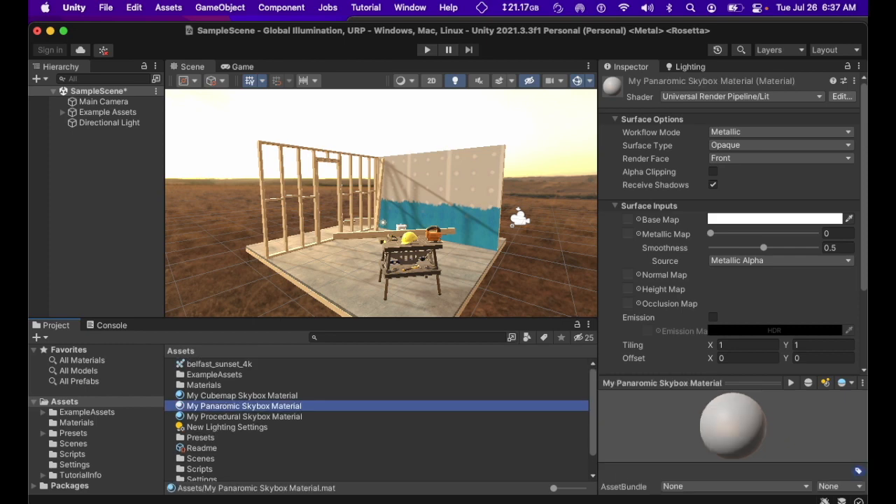
- Import belfast_sunset_4k.exr again into the Presets folder and move it to the Assets folder, keeping both files
scroll(451, 417, "down", 1)
left_click_drag(452, 414, 444, 426)
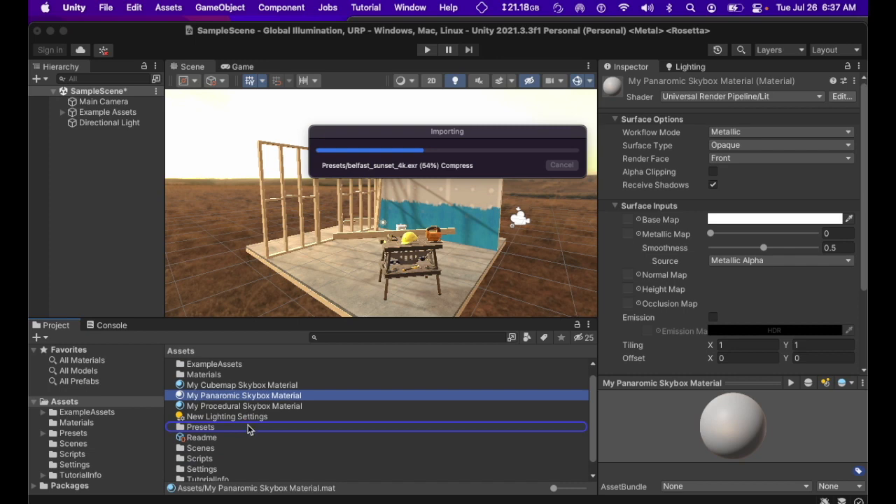
left_click(249, 427)
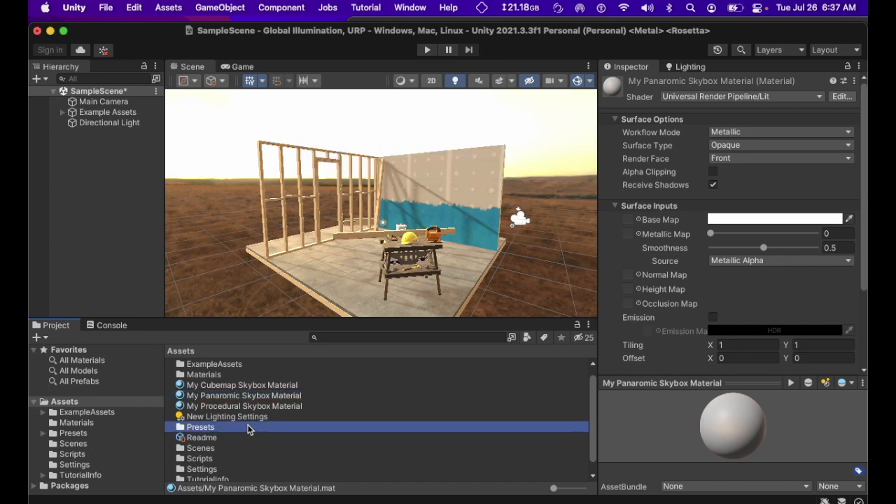
double_click(249, 427)
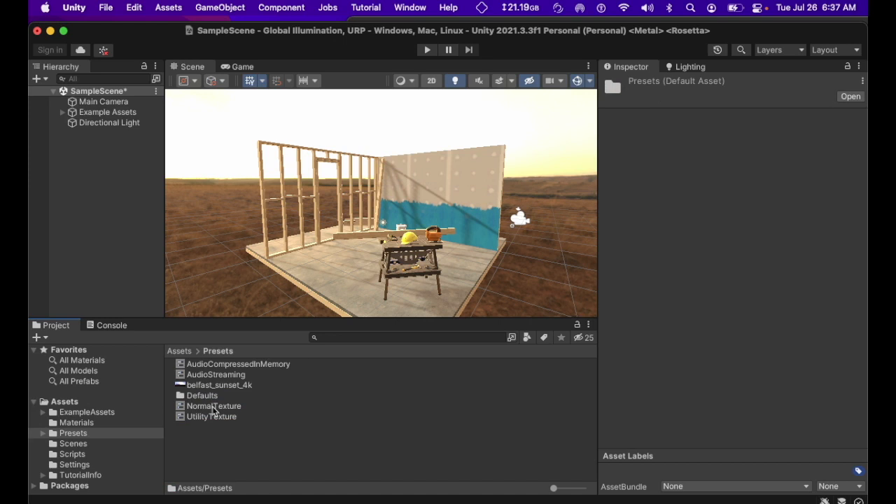
left_click(212, 386)
left_click_drag(181, 395, 68, 403)
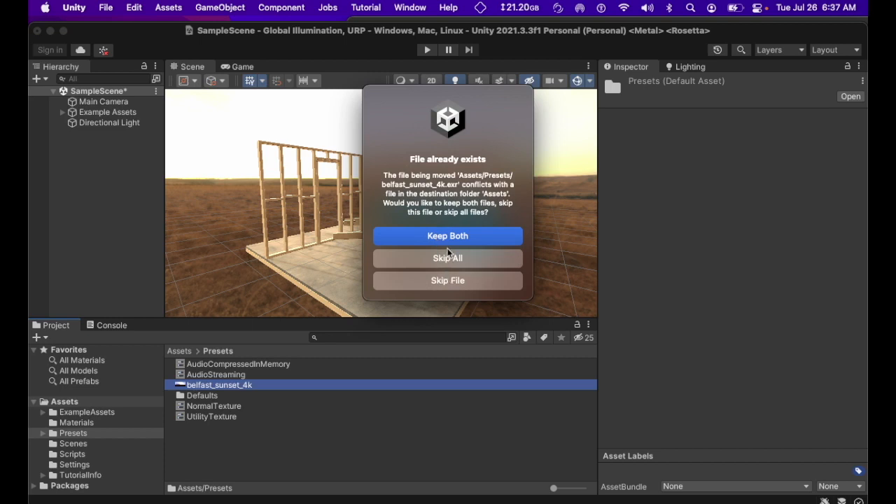
key("Return")
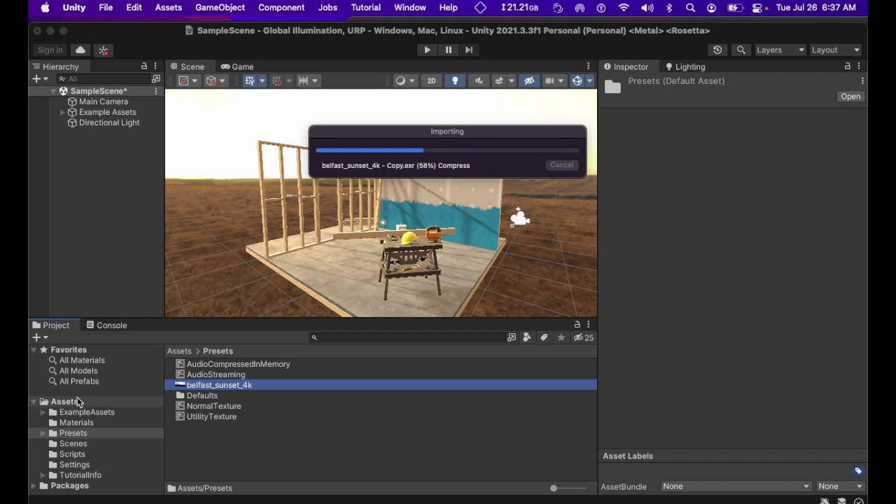
left_click(76, 403)
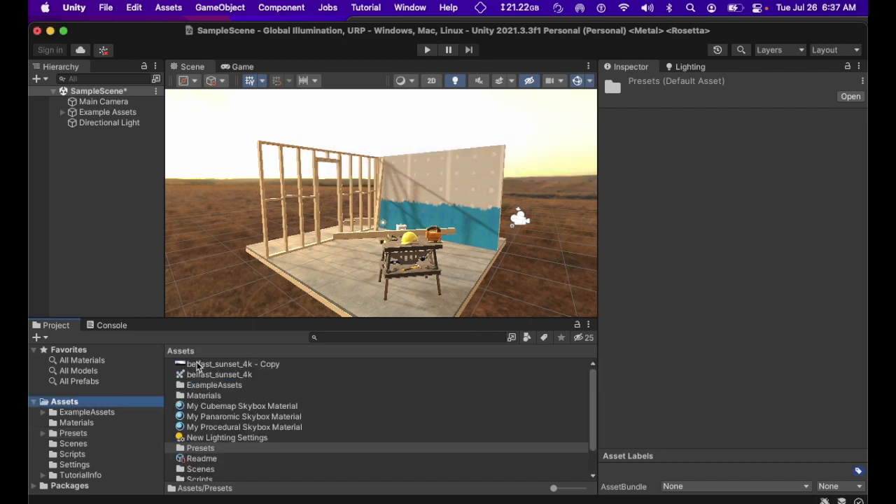
- Change the shader of My Panaromic Skybox Material to Skybox/Panoramic and assign belfast_sunset_4k - Copy as its Spherical (HDR) texture
left_click(224, 418)
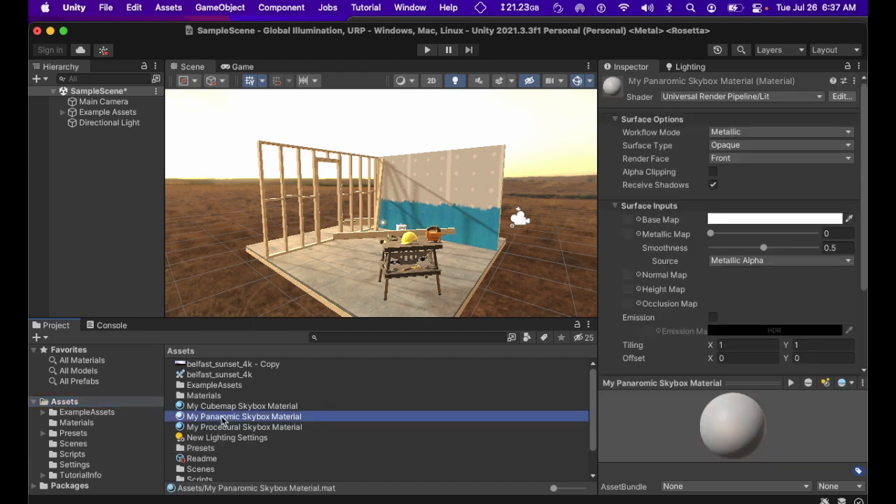
left_click(677, 97)
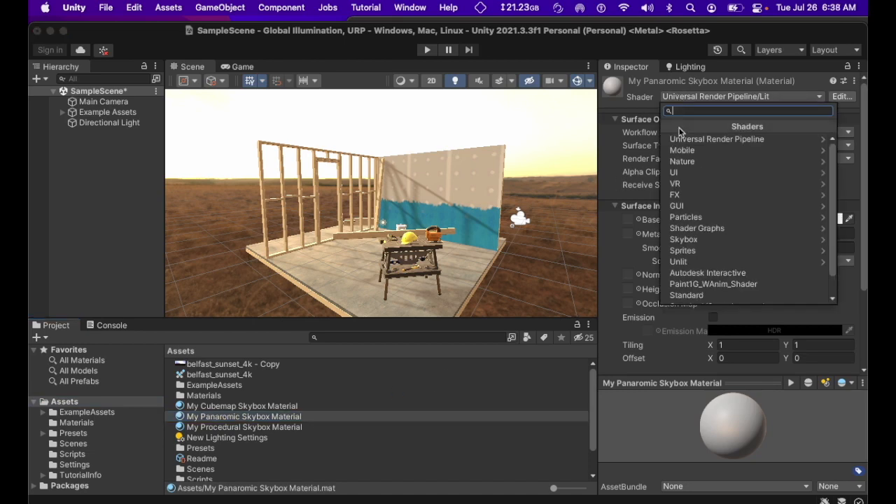
left_click(683, 240)
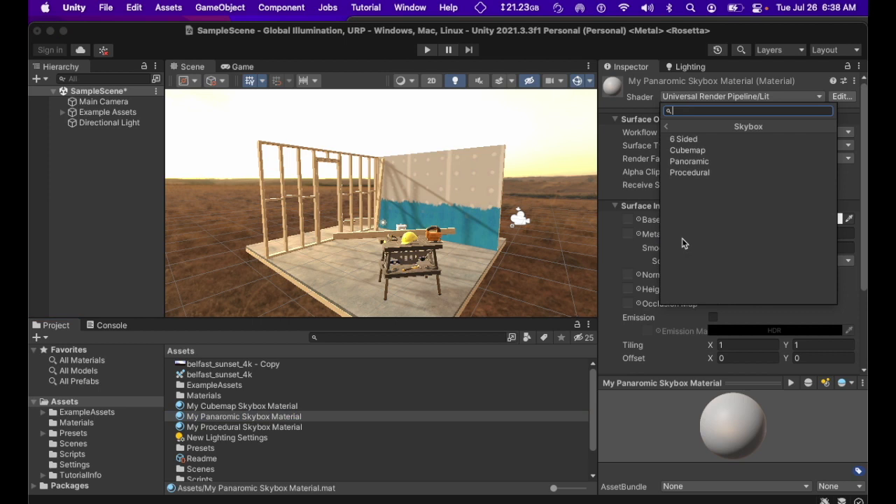
left_click(690, 161)
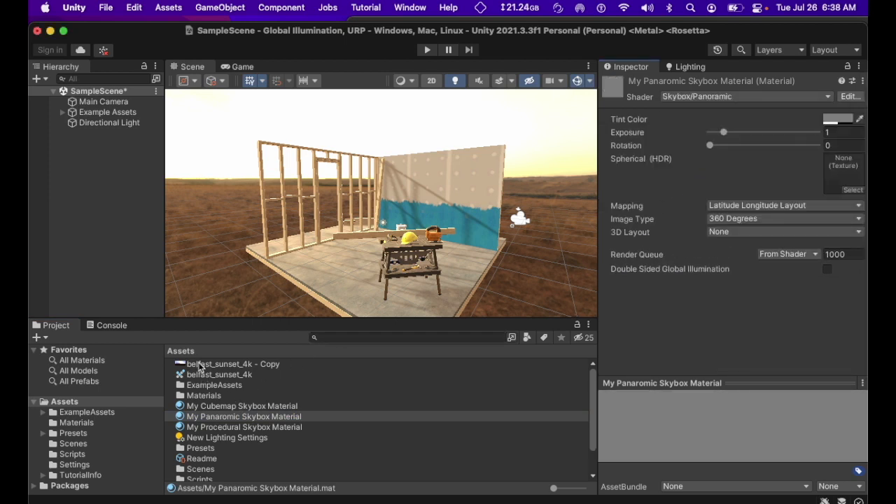
left_click_drag(198, 370, 833, 179)
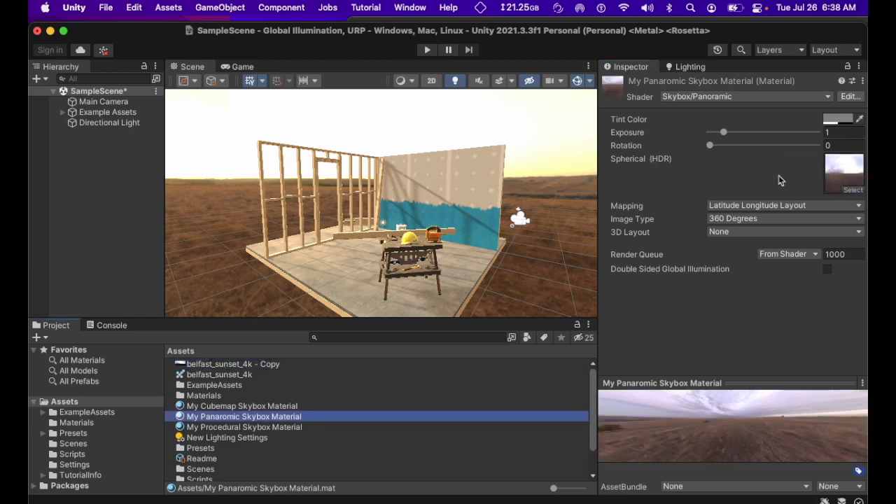
- Set the Tint Color of My Panaromic Skybox Material to a muted orange-tan
left_click(838, 120)
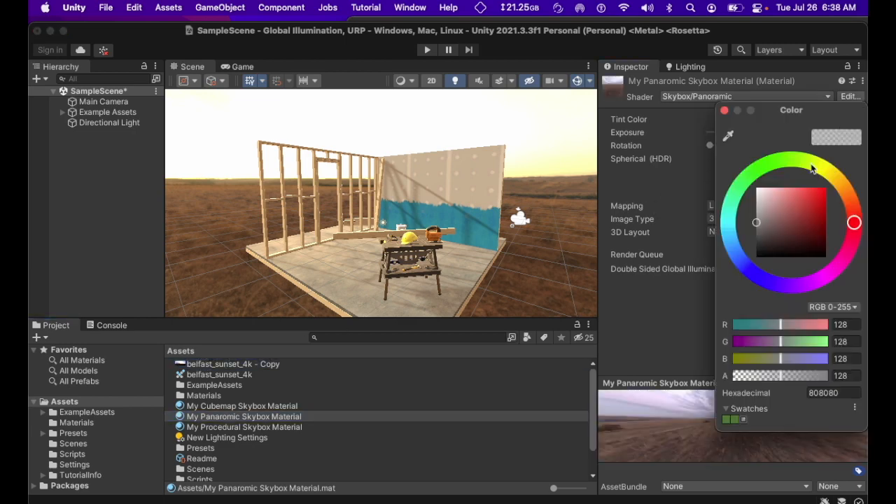
left_click_drag(855, 223, 841, 185)
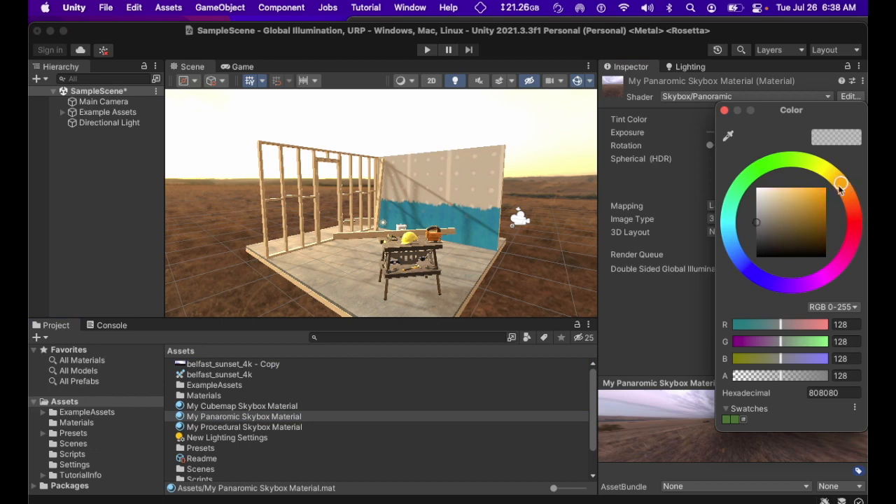
left_click_drag(760, 224, 782, 218)
left_click(725, 110)
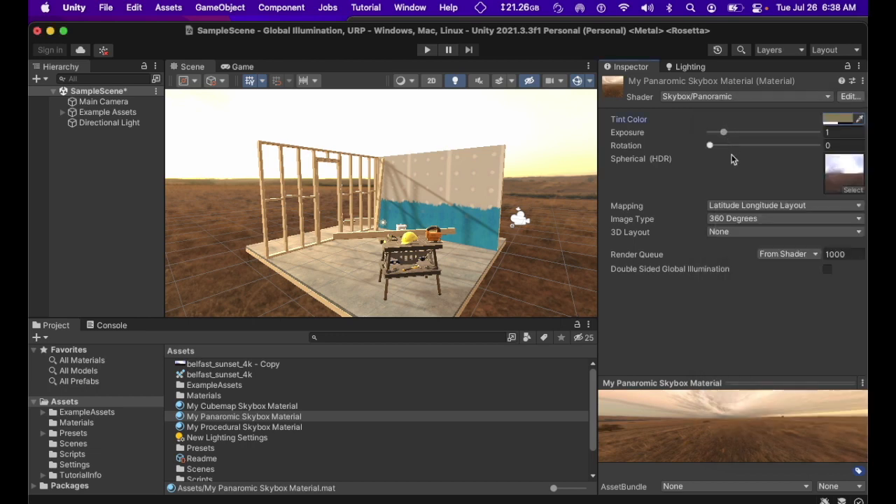
- Assign My Panaromic Skybox Material as the scene's Skybox Material in the environment lighting settings
left_click(687, 68)
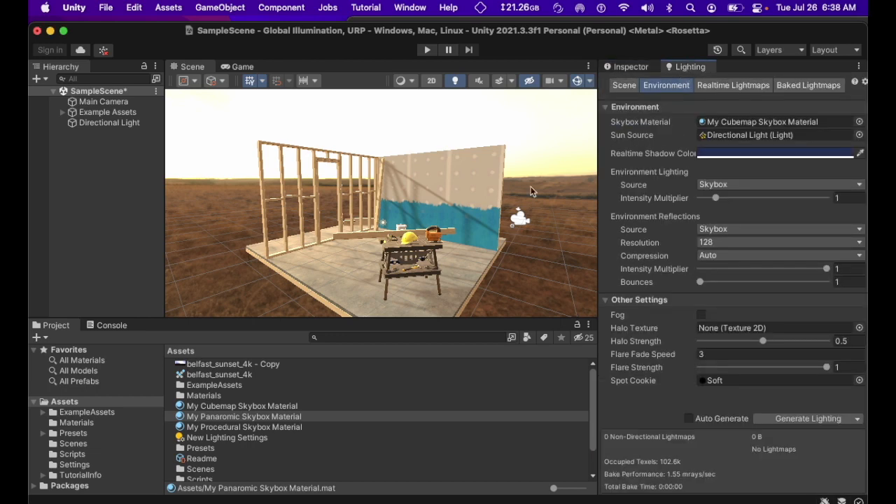
left_click_drag(219, 420, 751, 124)
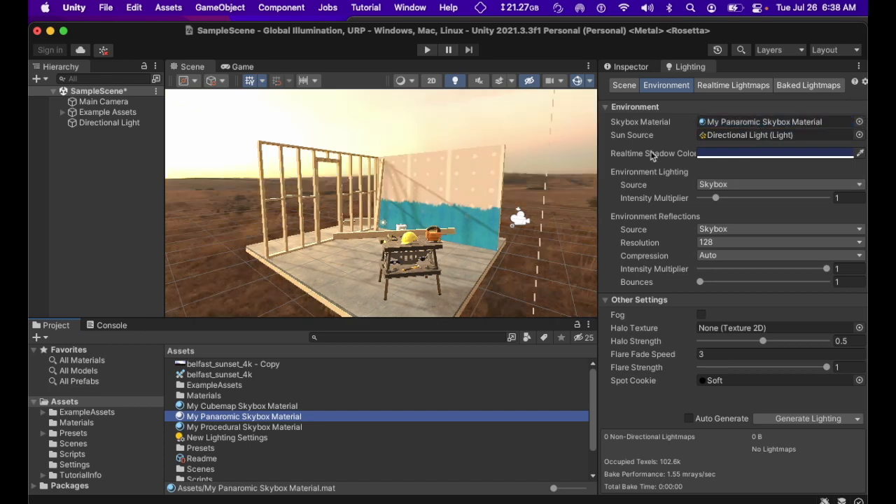
right_click_drag(401, 234, 414, 217)
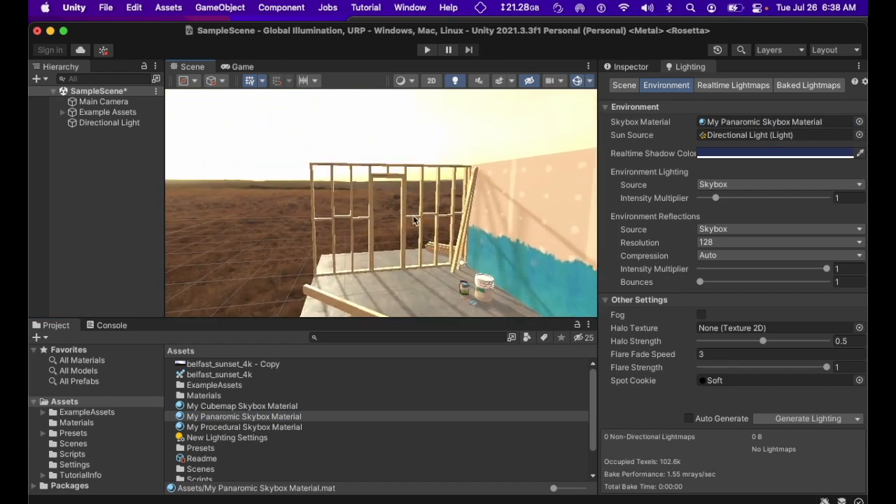
- Set the Rotation of My Panaromic Skybox Material to 9 and check the turned sky around the scene
scroll(415, 218, "down", 4)
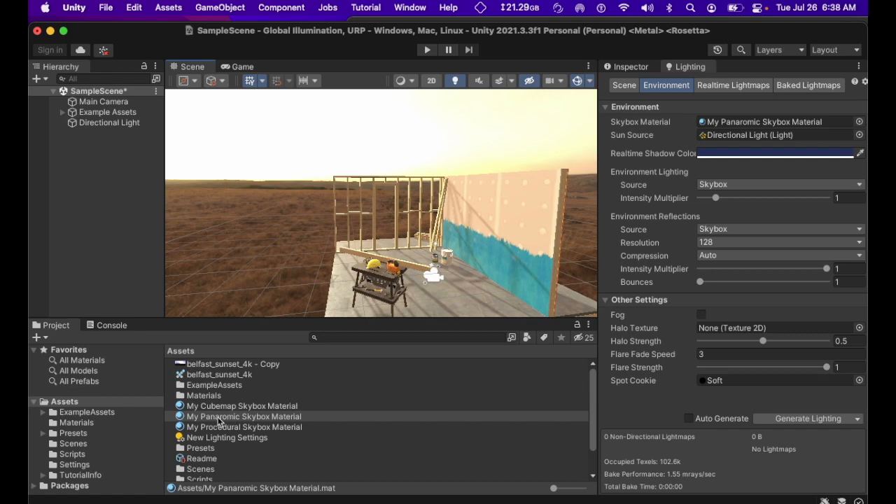
left_click(183, 419)
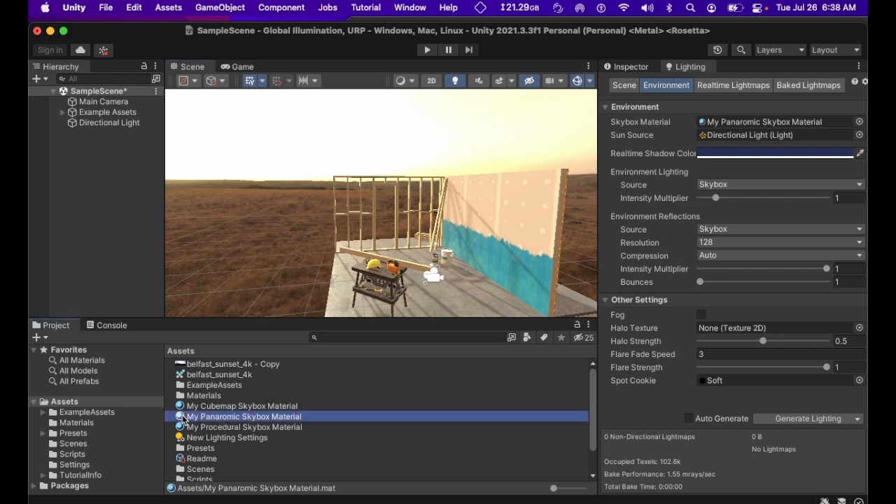
left_click(629, 67)
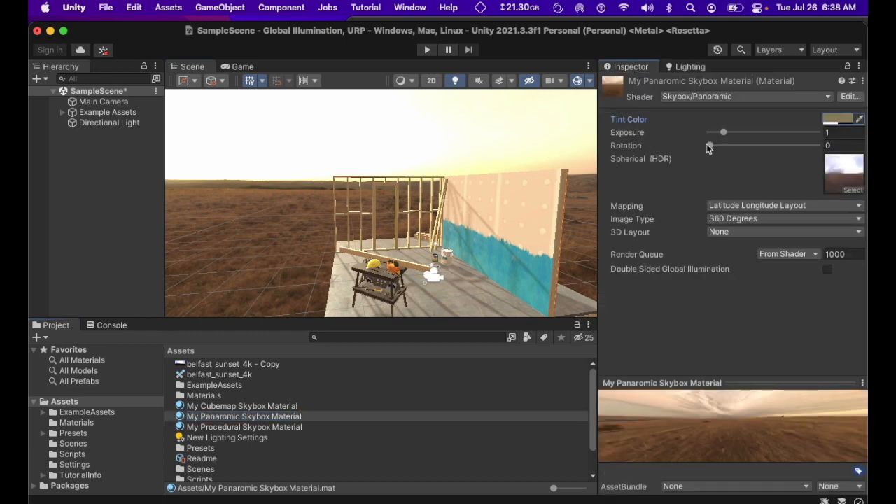
left_click_drag(711, 146, 712, 146)
right_click_drag(407, 238, 520, 251)
middle_click_drag(538, 261, 496, 229)
right_click_drag(496, 230, 538, 117)
middle_click_drag(537, 165, 472, 231)
mouse_move(473, 238)
right_mouse_down()
mouse_move(493, 275)
mouse_move(476, 231)
right_mouse_up()
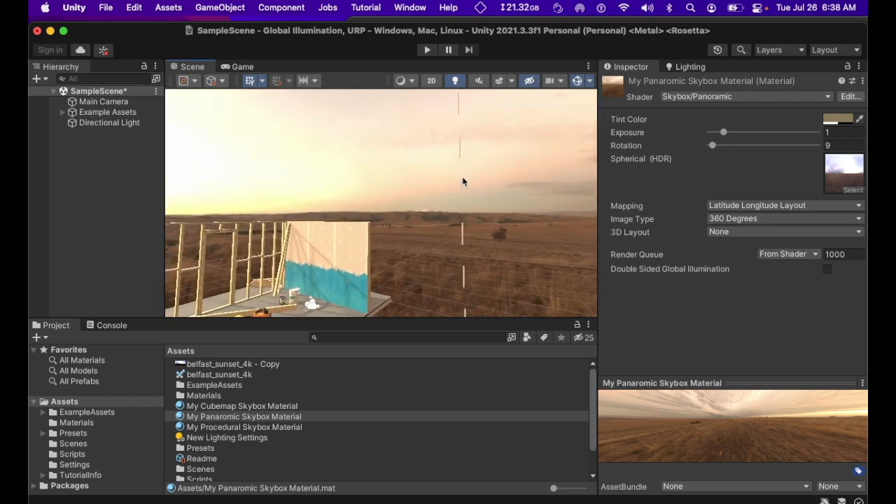
scroll(452, 203, "down", 3)
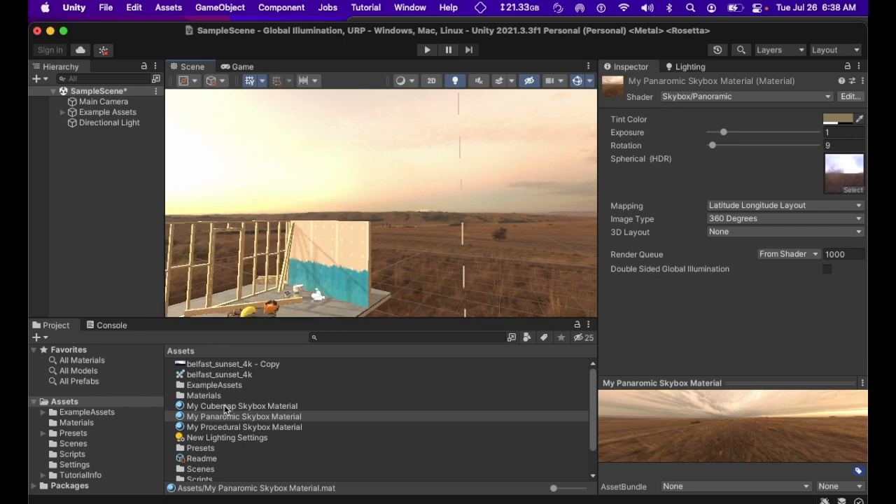
- Assign My Cubemap Skybox Material as the scene's Skybox Material and check the room's lighting against it
left_click(686, 67)
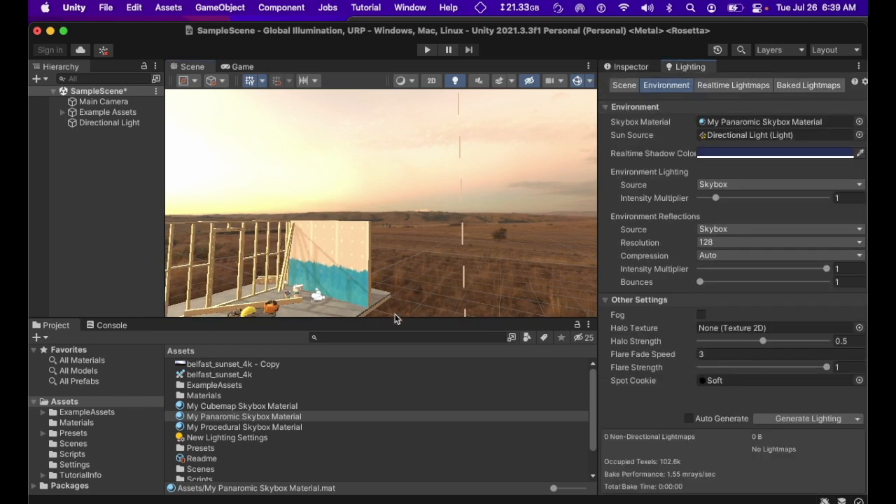
left_click_drag(239, 408, 732, 125)
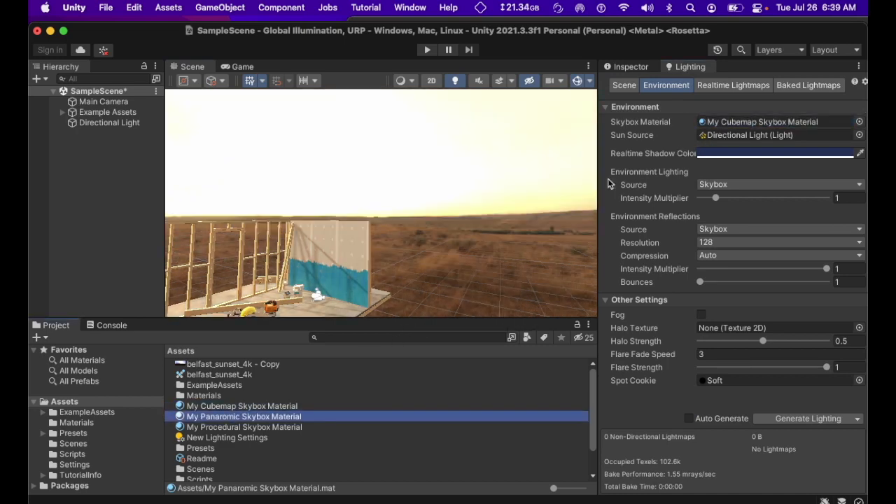
right_click_drag(501, 243, 62, 280)
middle_click_drag(295, 261, 405, 251)
right_click_drag(405, 252, 524, 250)
middle_click_drag(368, 250, 433, 250)
scroll(343, 254, "up", 6)
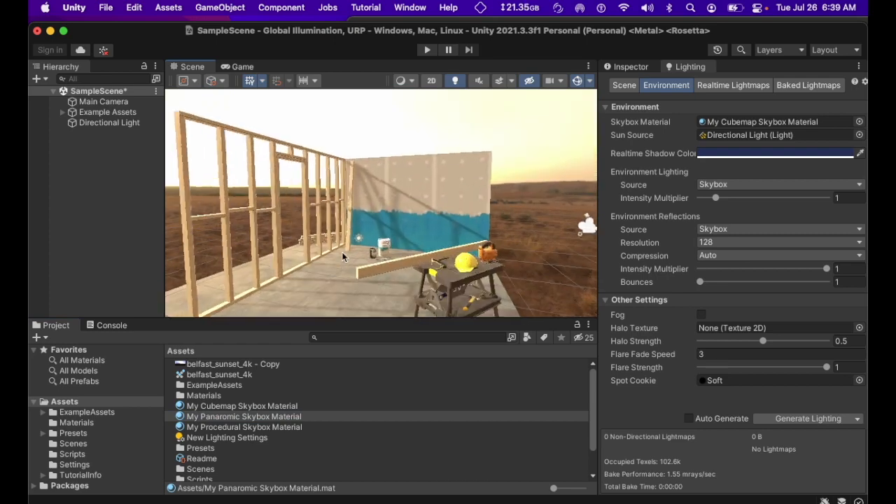
middle_click_drag(345, 249, 343, 238)
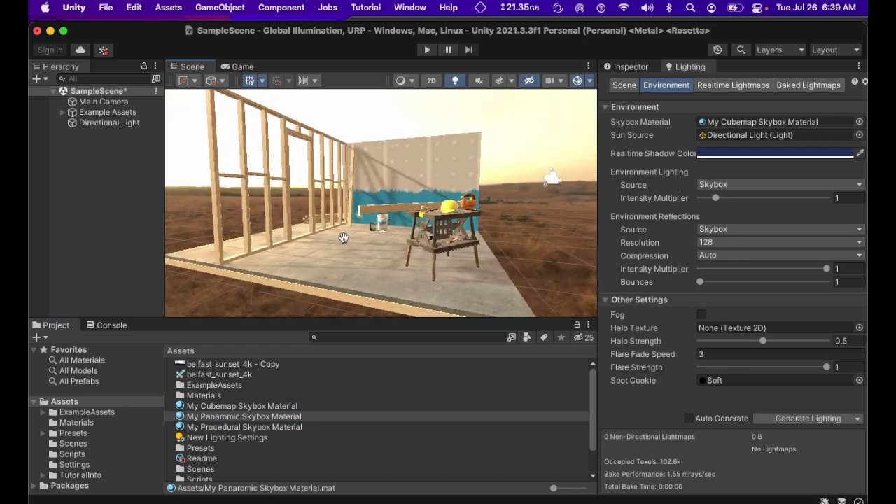
mouse_move(344, 238)
right_mouse_down()
mouse_move(319, 246)
mouse_move(338, 232)
right_mouse_up()
middle_click_drag(359, 223, 342, 236)
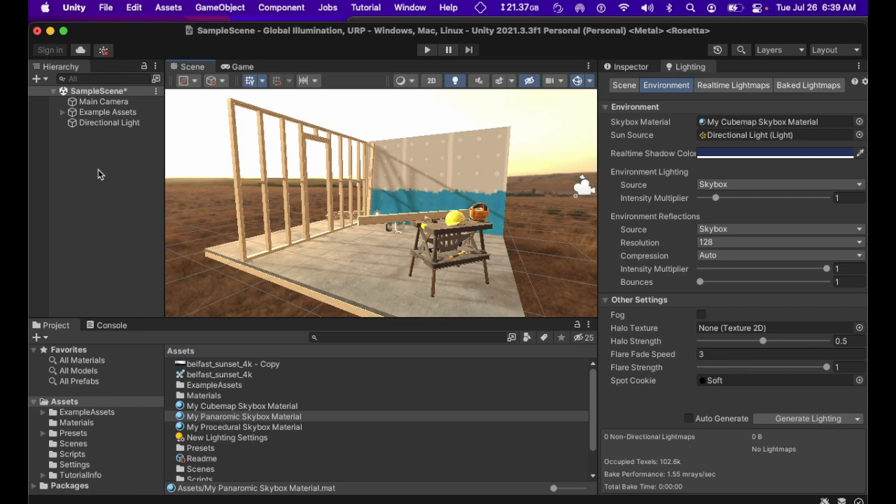
- Add a Global Volume to the scene and rename it Post Processing Volume
right_click(85, 157)
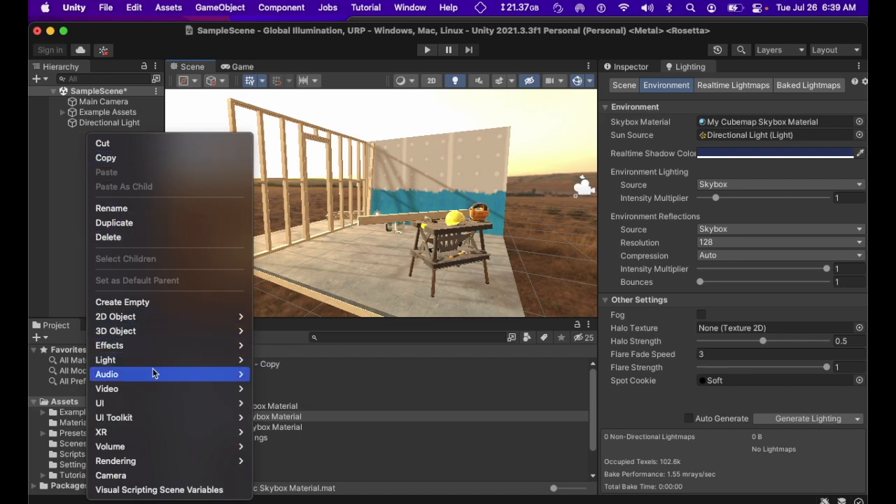
mouse_move(210, 446)
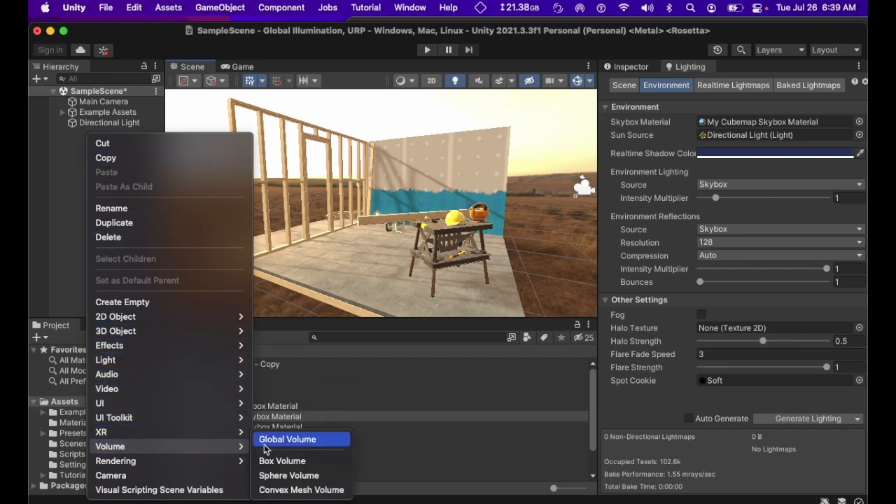
left_click(287, 440)
left_click(90, 134)
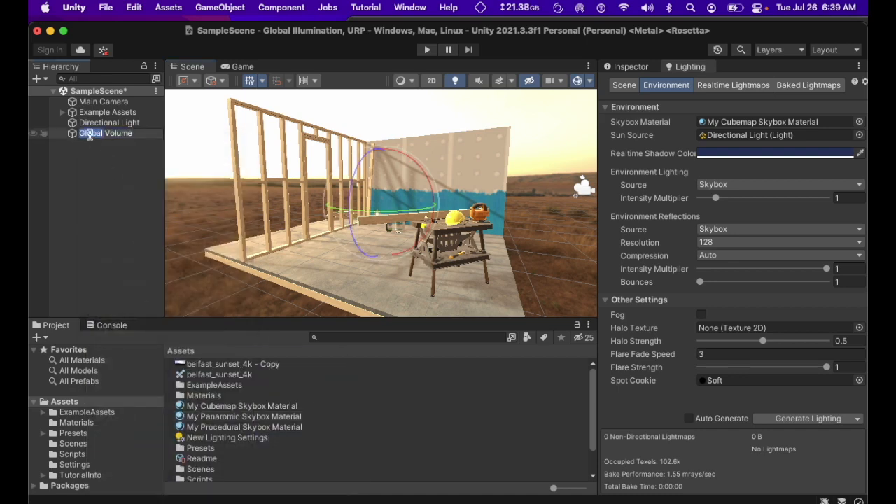
type("Post Prcoe")
key("BackSpace")
key("BackSpace")
key("BackSpace")
type("ocessing")
key("Return")
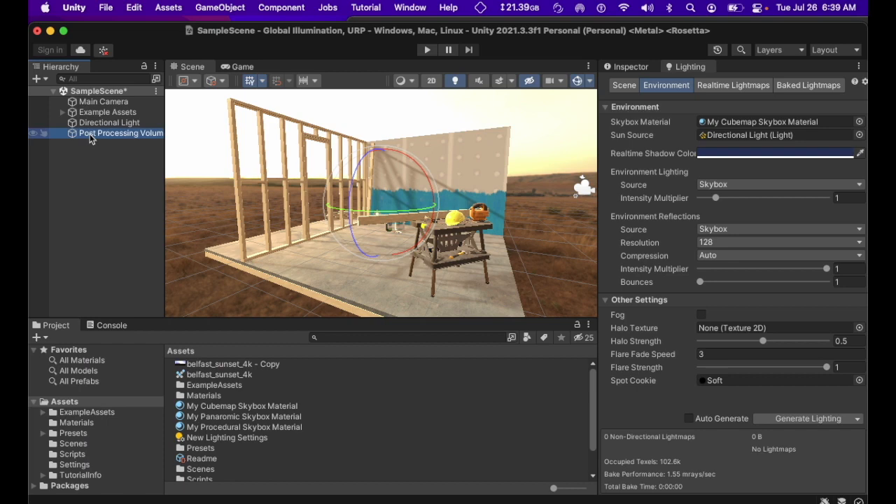
- Create a new profile for the Post Processing Volume and add a Tonemapping override to it
left_click(630, 67)
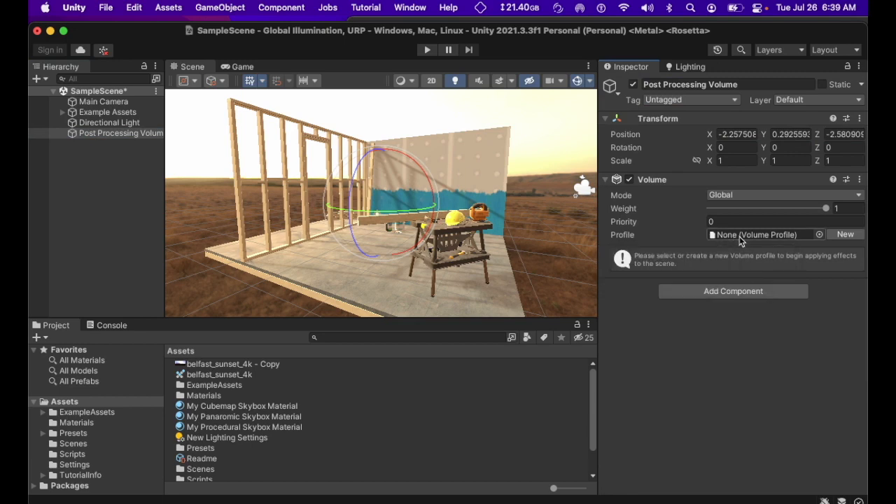
left_click(844, 236)
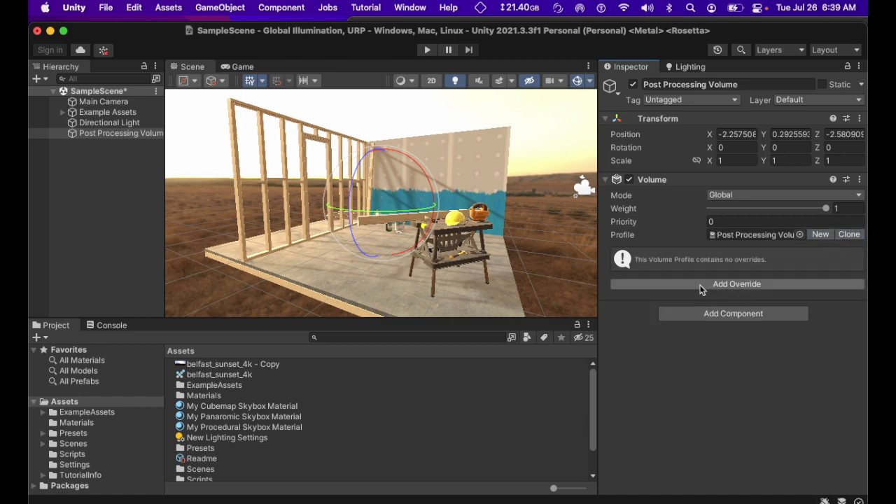
left_click(693, 286)
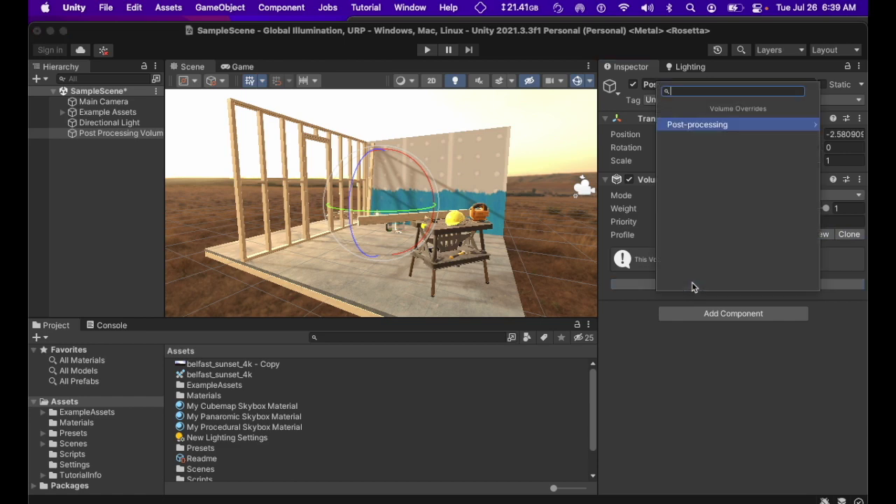
left_click(697, 126)
scroll(698, 240, "down", 3)
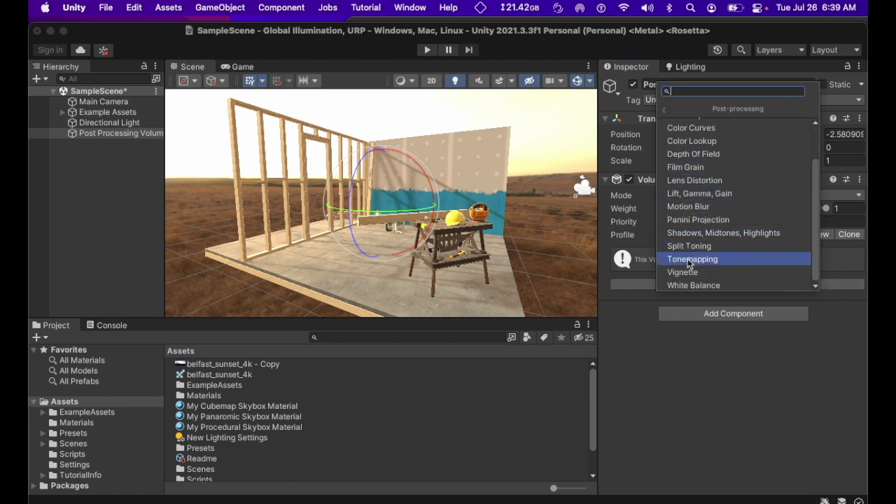
left_click(690, 261)
- Enable the Tonemapping Mode parameter and set it to ACES
left_click(625, 273)
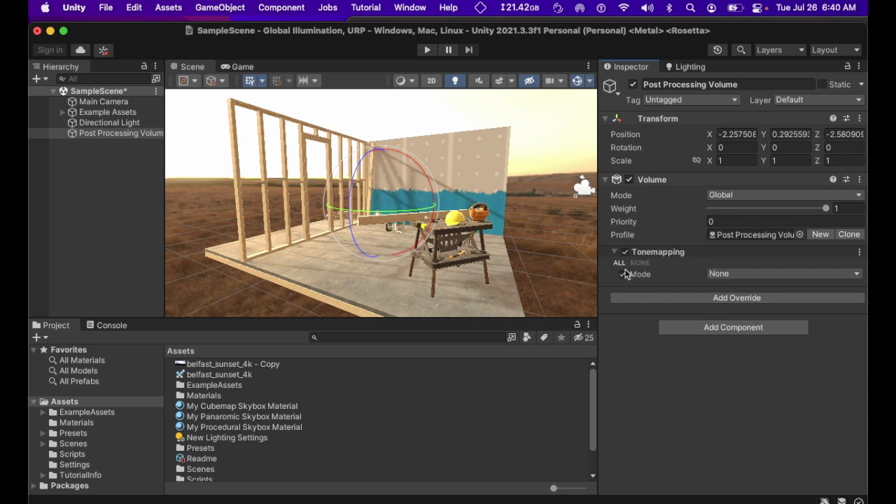
left_click(736, 278)
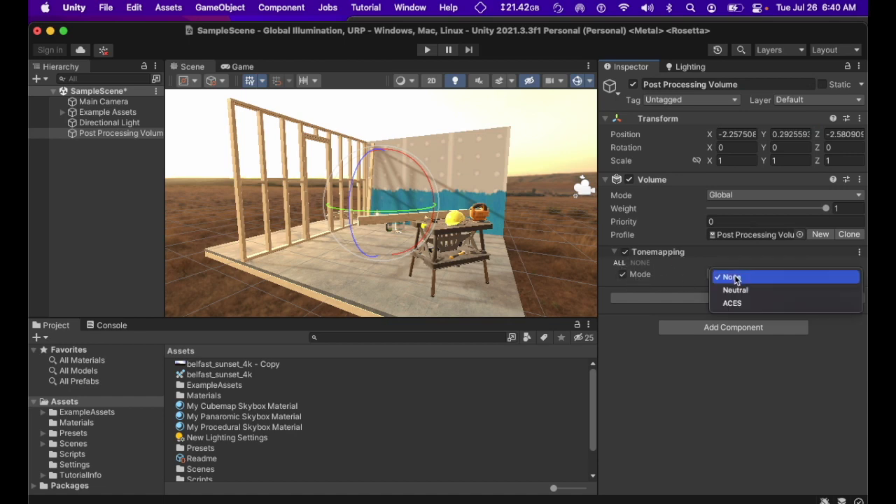
left_click(752, 278)
left_click(753, 279)
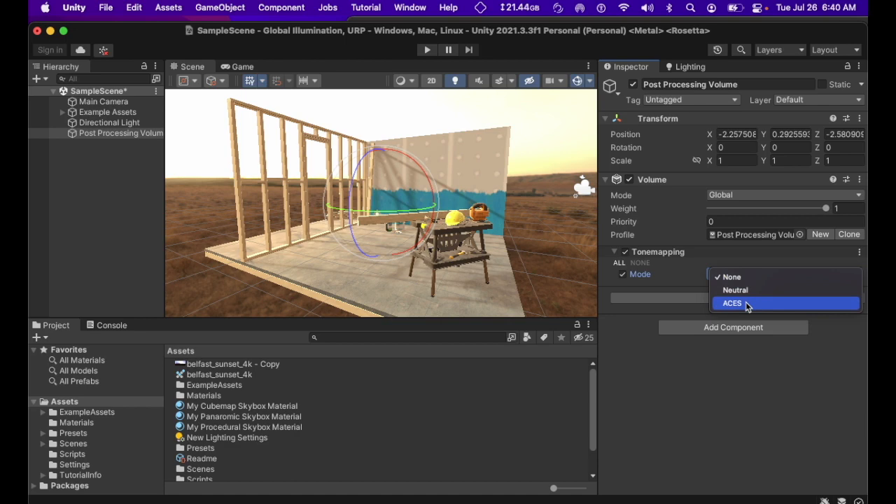
left_click(747, 304)
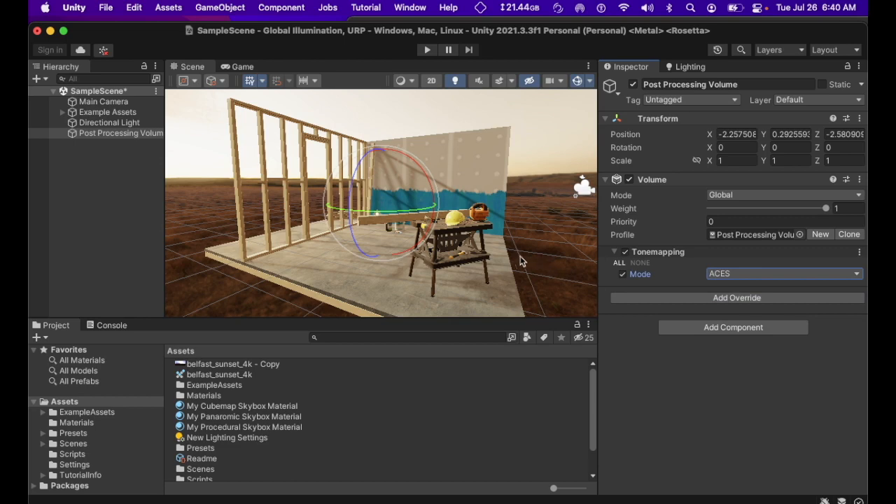
middle_click_drag(498, 252, 499, 247)
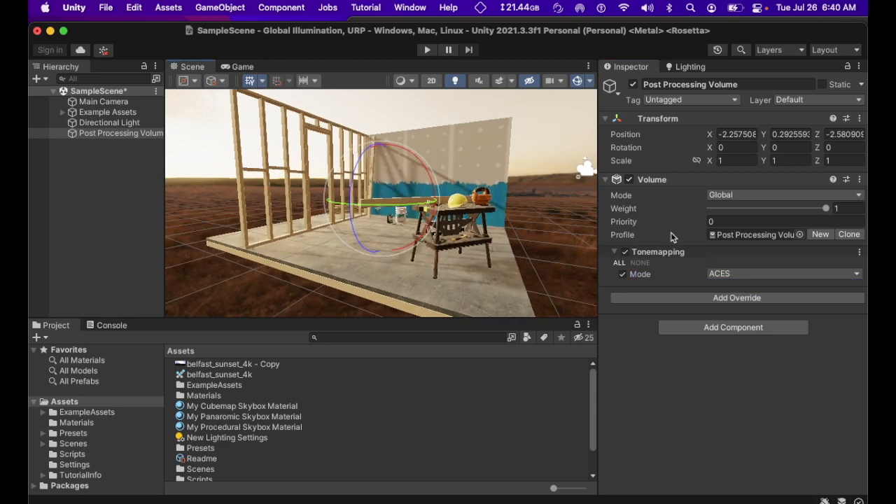
- Toggle the Tonemapping override off and on to compare the scene with and without it
left_click(625, 253)
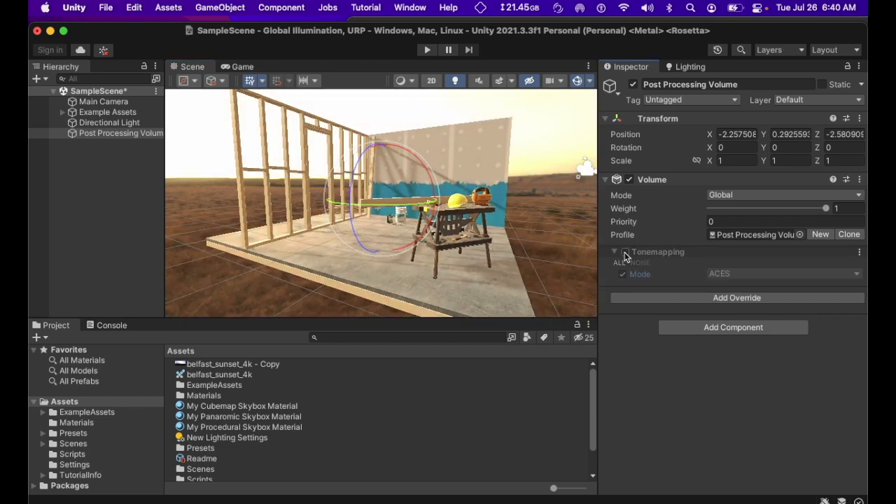
left_click(625, 253)
left_click(625, 252)
left_click(625, 252)
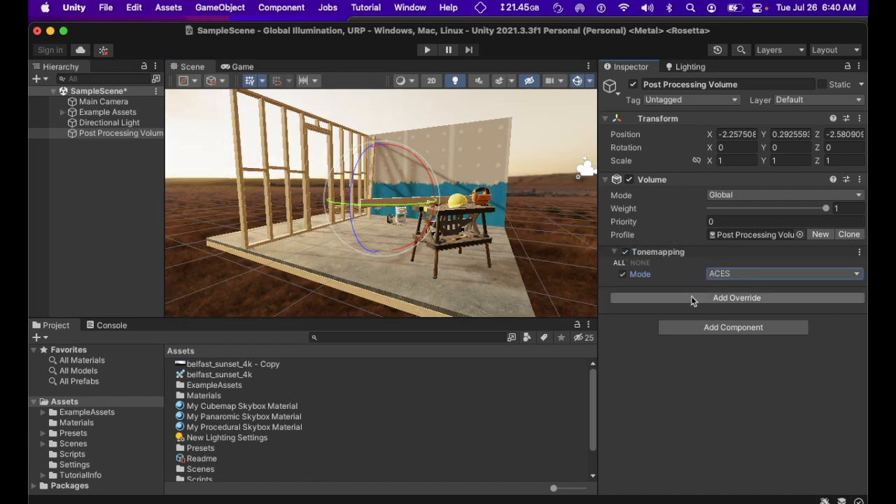
- Add a Bloom override to the volume profile and enable all of its parameters
left_click(692, 297)
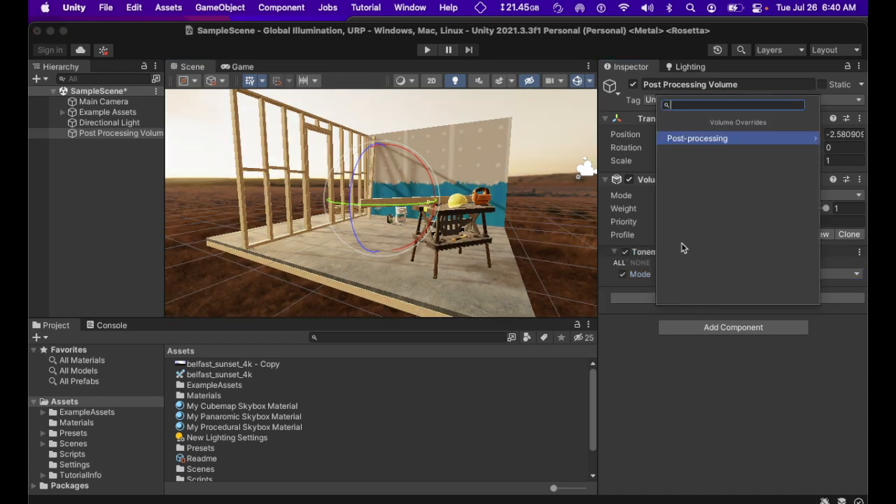
left_click(684, 139)
left_click(686, 142)
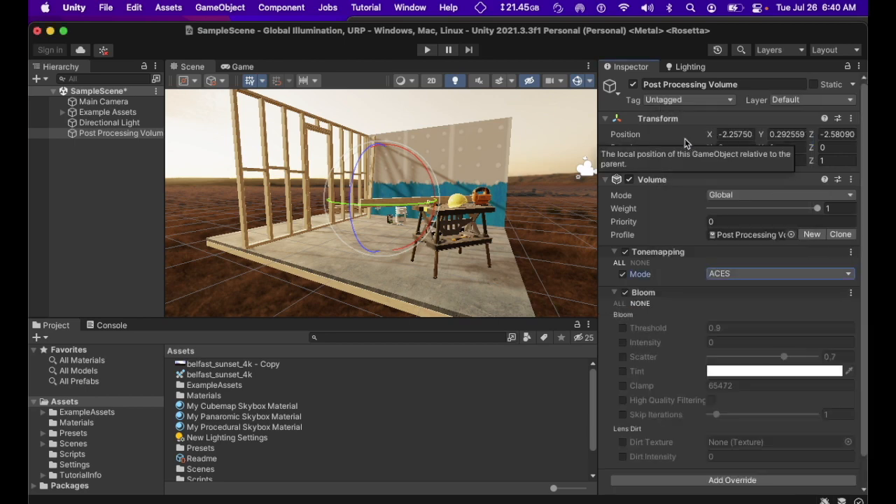
left_click(619, 303)
left_click(626, 293)
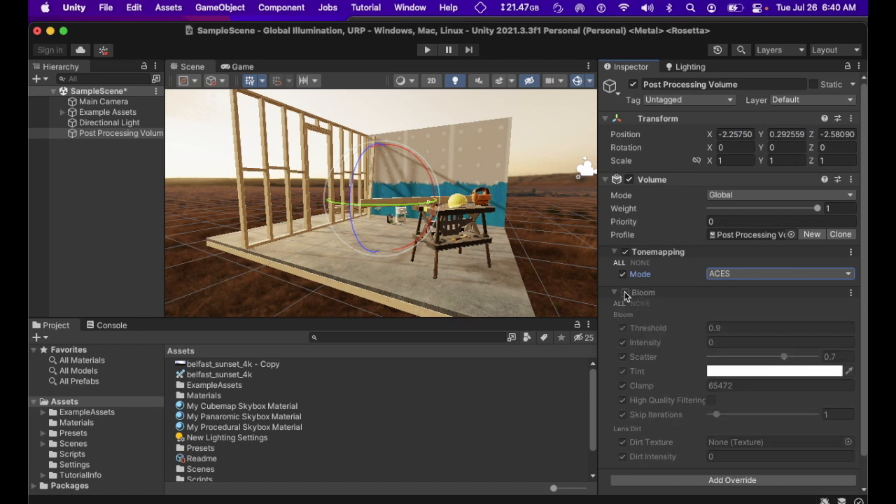
left_click(626, 293)
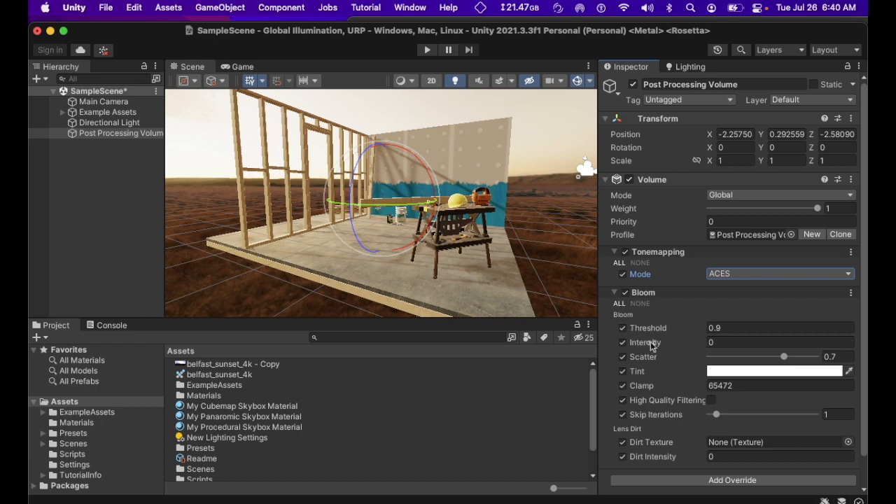
- Set the Bloom Intensity to 0.18
left_click_drag(652, 346, 657, 346)
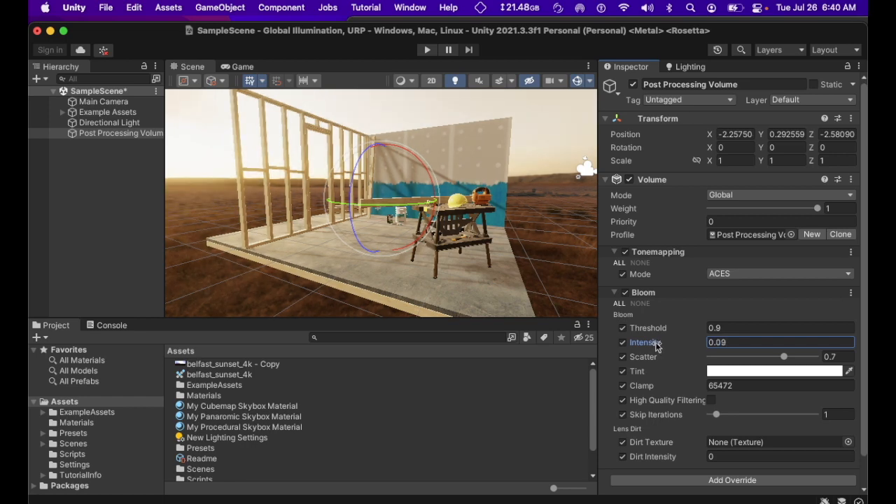
right_click_drag(356, 235, 315, 231)
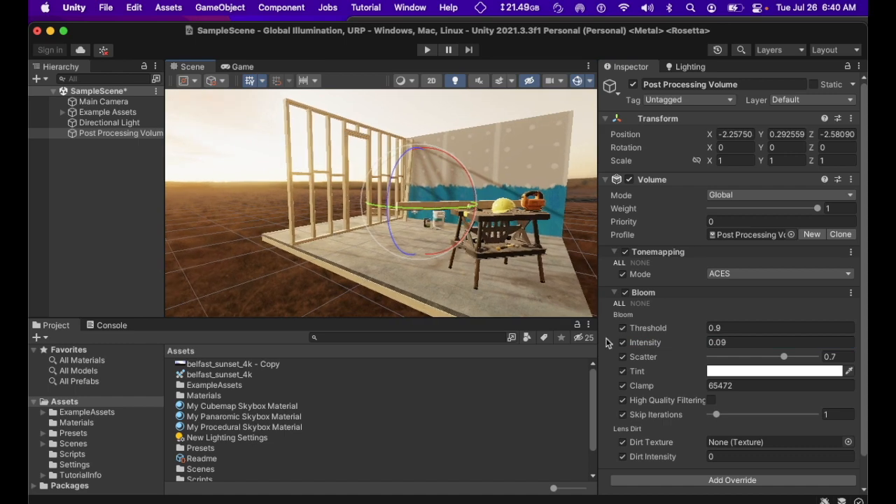
left_click_drag(651, 346, 645, 328)
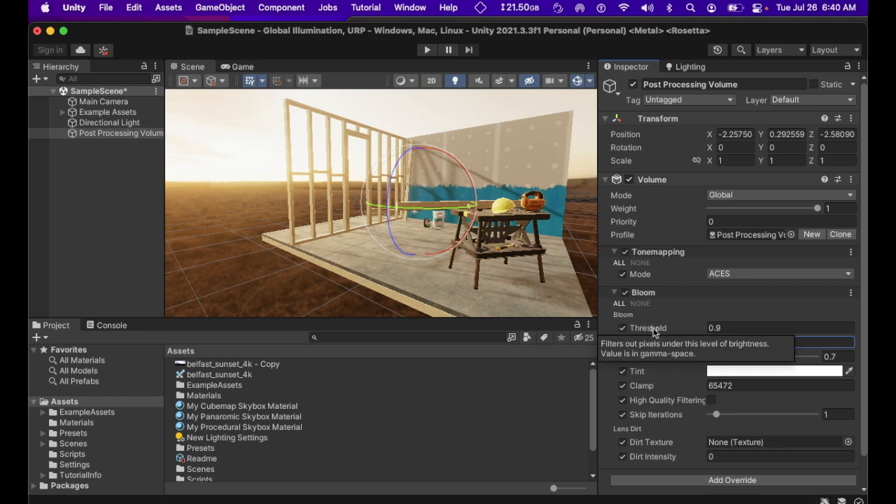
- Lower the Bloom Threshold to 0 and raise its Intensity to 1.02
left_click(655, 333)
left_click_drag(664, 332, 520, 329)
right_click_drag(448, 282, 490, 281)
right_click_drag(437, 274, 409, 273)
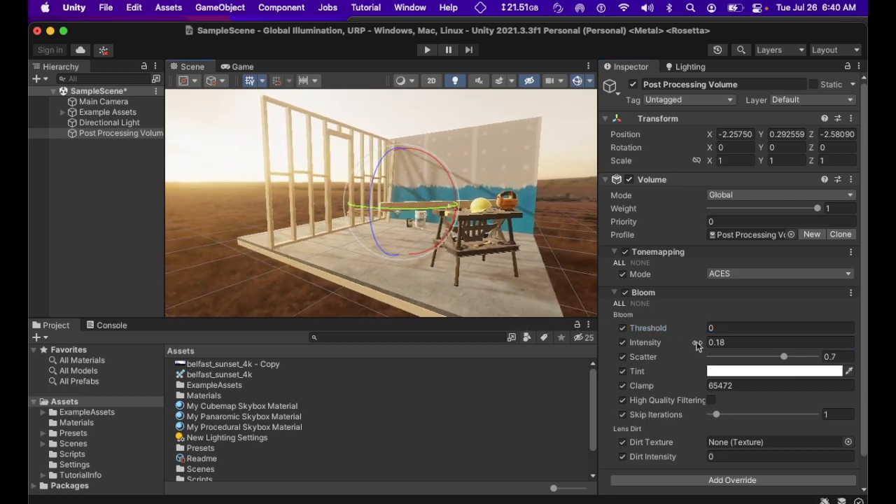
left_click_drag(649, 344, 679, 343)
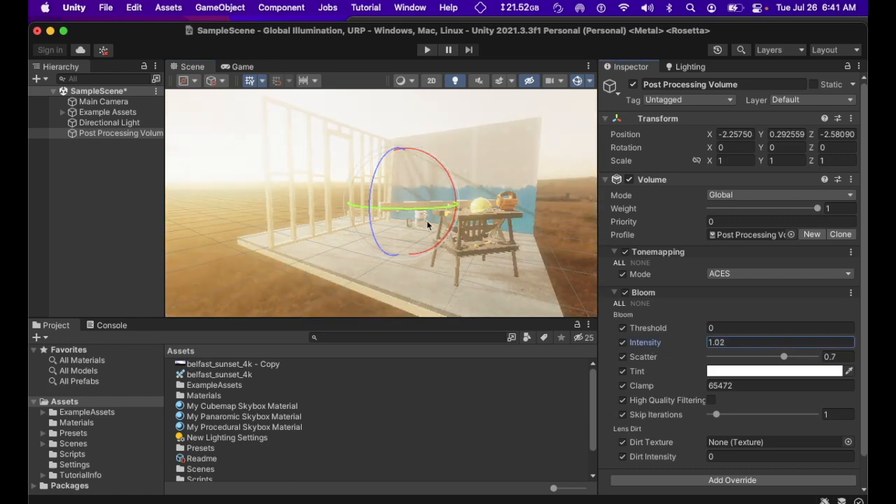
left_click(644, 332)
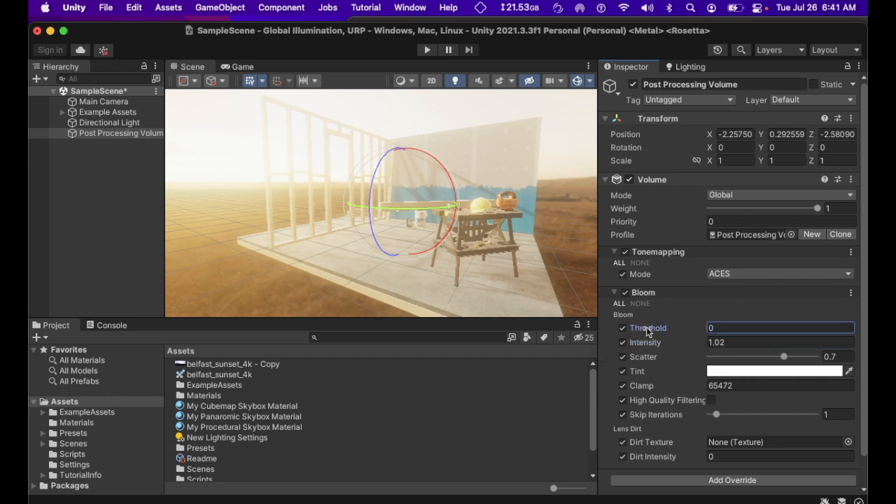
- Set both the Threshold and the Intensity of the Bloom override to 0.09
left_click_drag(647, 327, 673, 331)
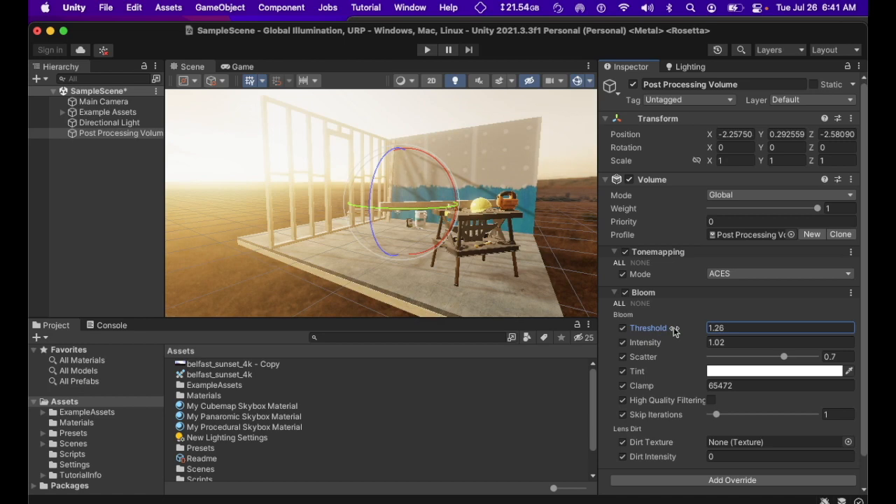
left_click_drag(675, 331, 715, 335)
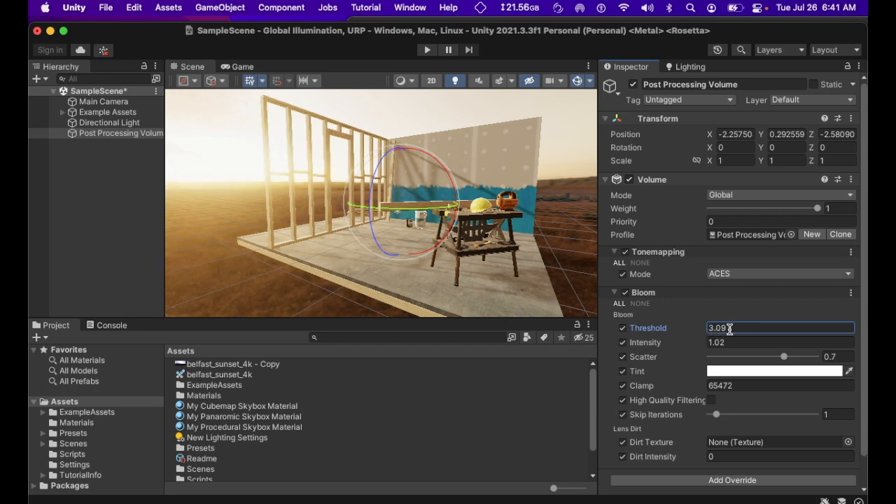
left_click(730, 329)
key("BackSpace")
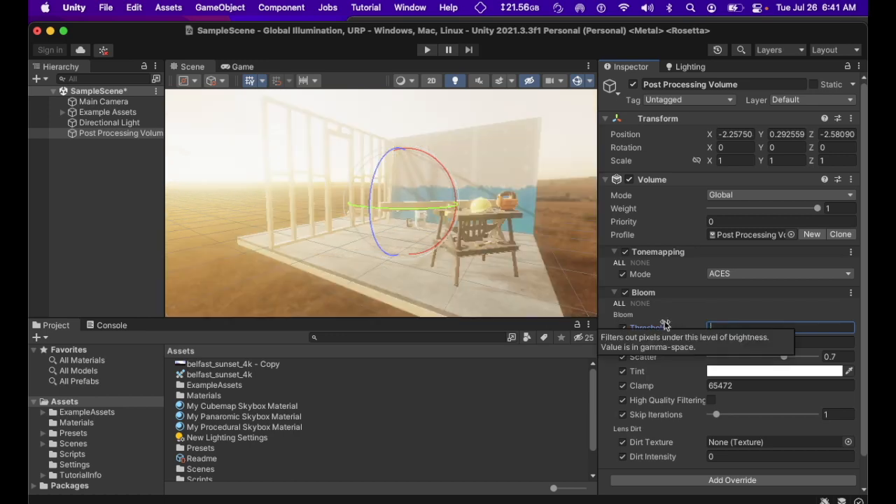
type("0.09")
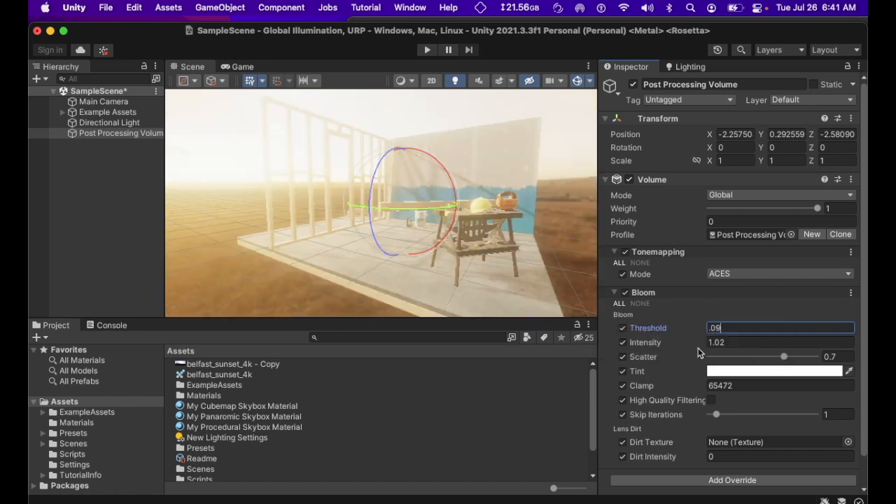
key("Tab")
left_click_drag(678, 344, 667, 344)
- Locate the active render pipeline asset through the Graphics project settings and select UniversalRP-HighQuality for inspection
right_click_drag(422, 232, 524, 291)
key("w")
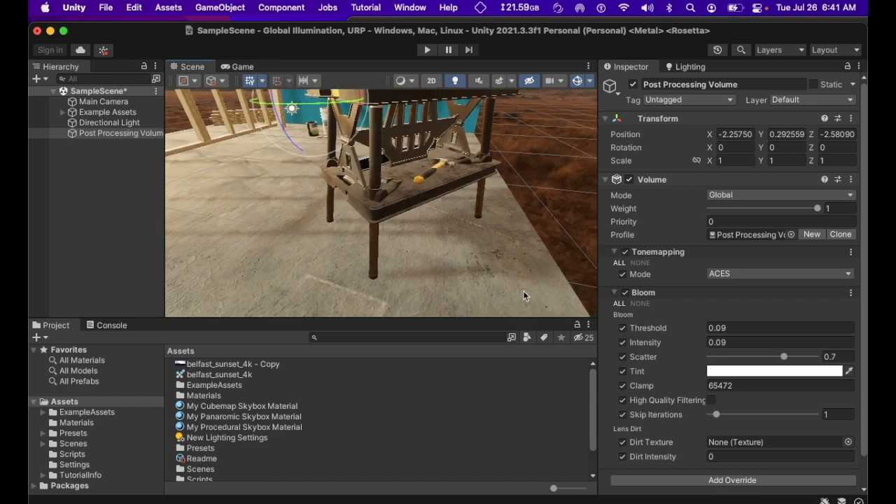
right_click_drag(456, 274, 457, 274)
key("a")
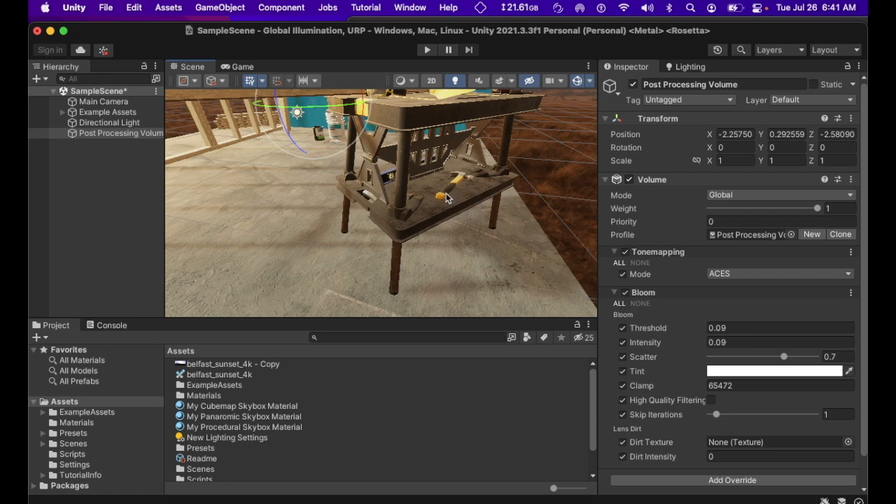
left_click(134, 9)
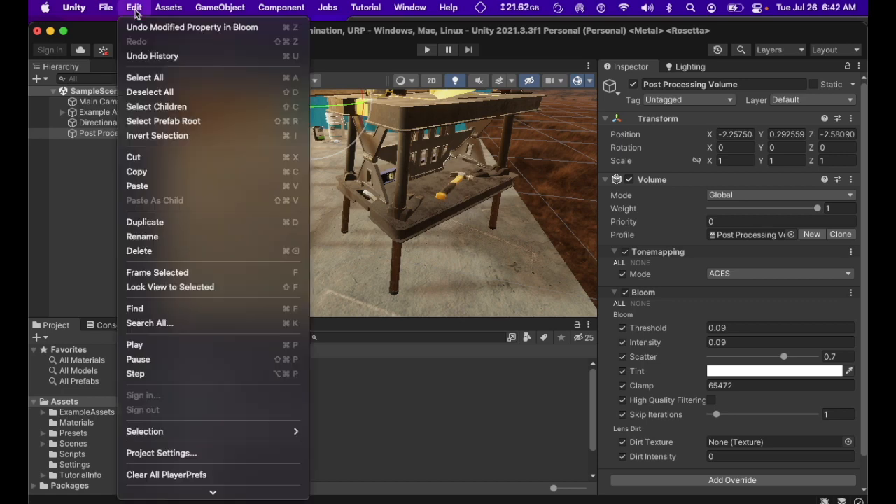
left_click(186, 454)
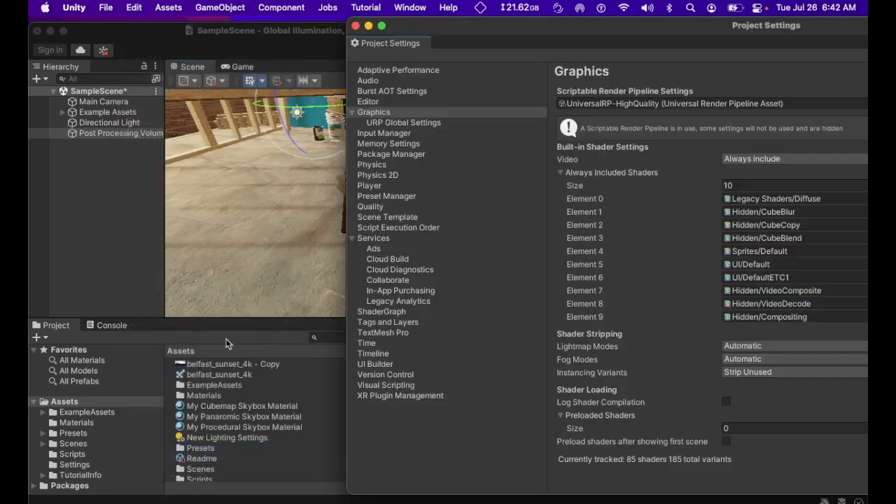
left_click(592, 105)
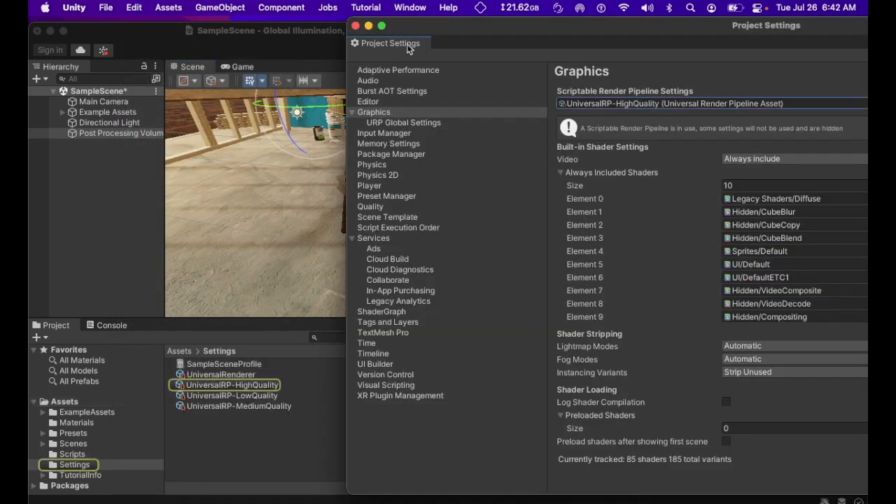
left_click(357, 28)
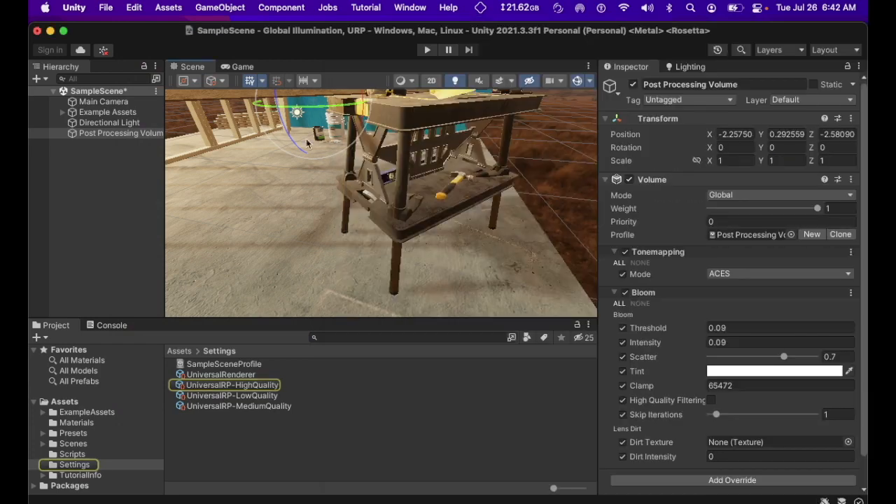
left_click(217, 386)
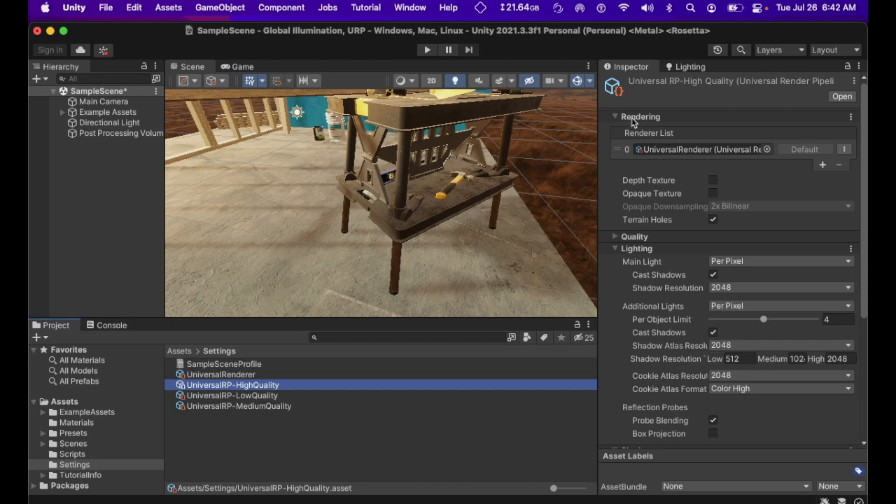
- Select the UniversalRenderer used by the pipeline asset, add a Screen Space Ambient Occlusion renderer feature and expand its settings
left_click(666, 151)
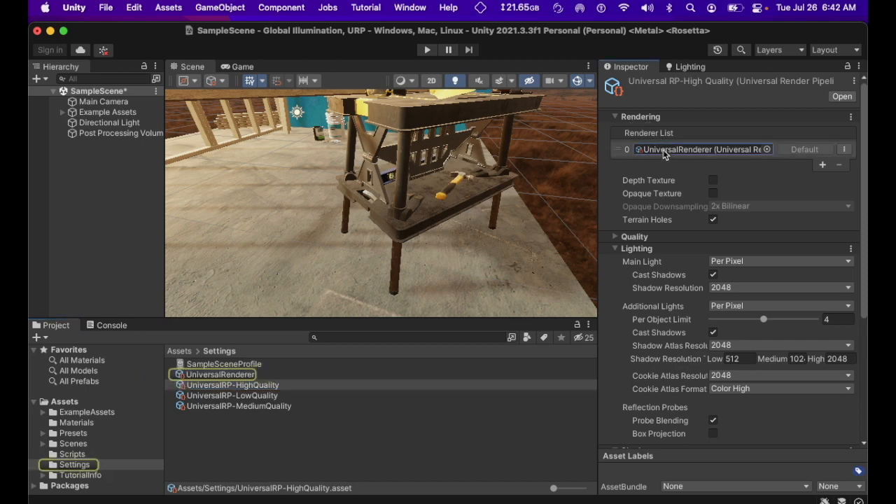
left_click(219, 376)
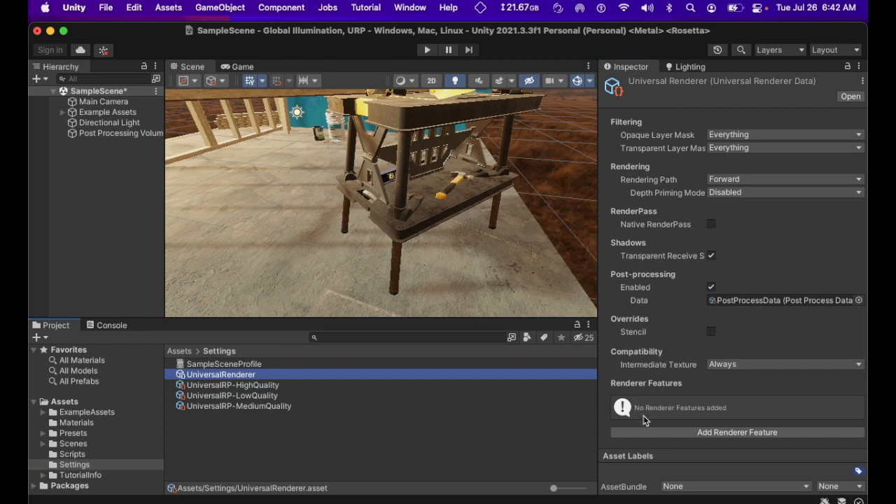
left_click(678, 433)
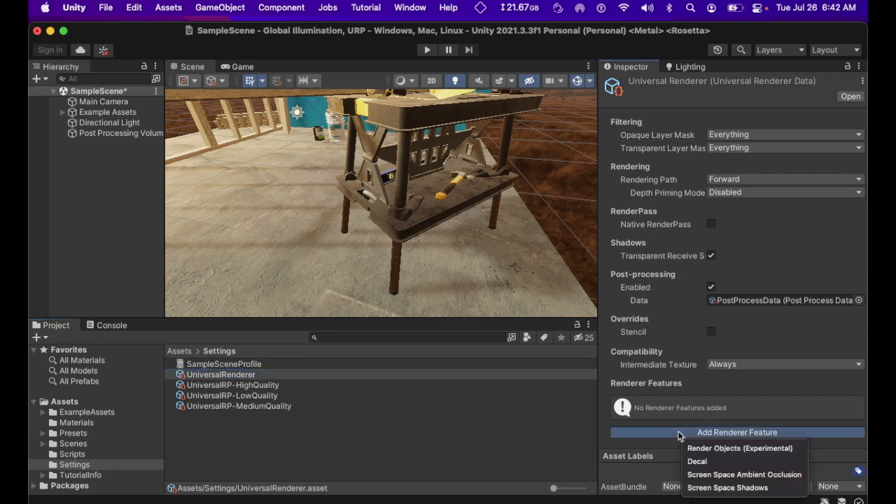
left_click(703, 476)
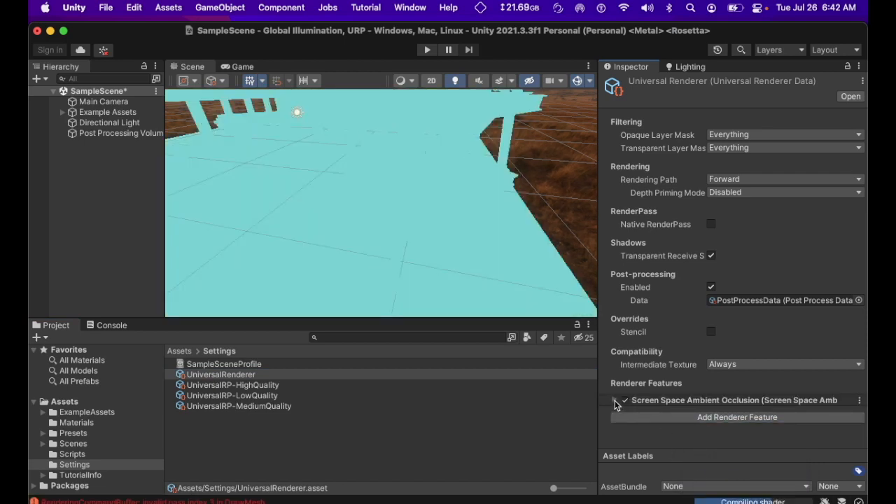
left_click(614, 400)
scroll(615, 404, "down", 3)
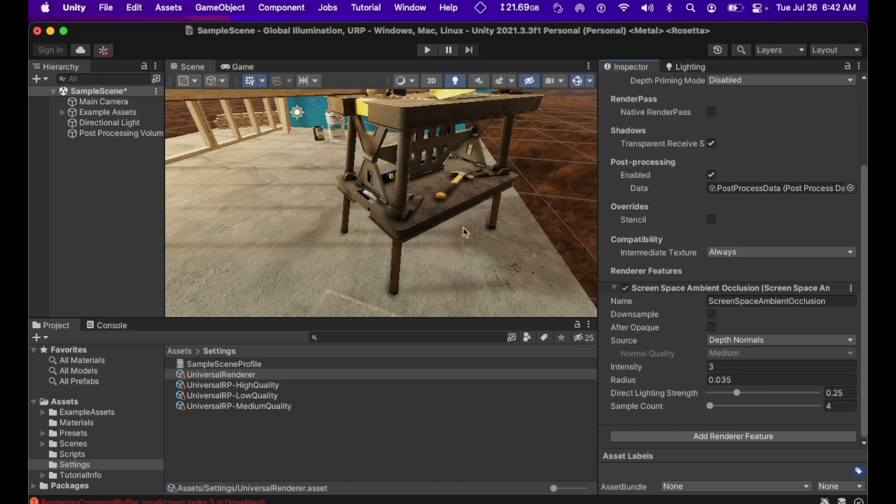
- Toggle the Screen Space Ambient Occlusion feature off and on to compare its effect on the workbench
left_click(626, 289)
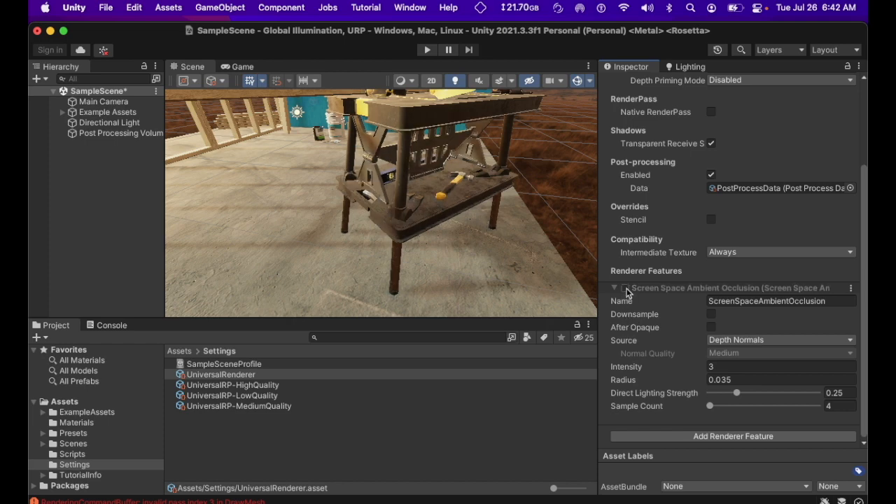
left_click(627, 289)
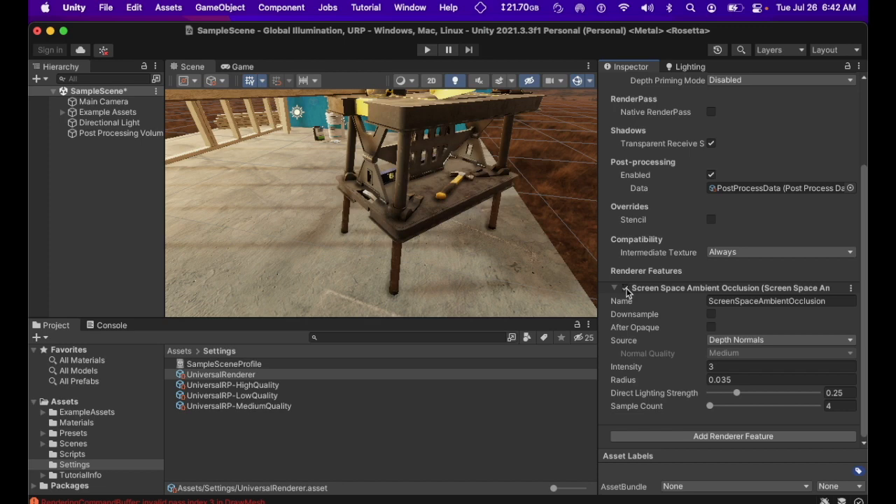
left_click(627, 289)
left_click(626, 289)
- Clear the console messages and return to the project's Settings assets
left_click(104, 326)
left_click(60, 338)
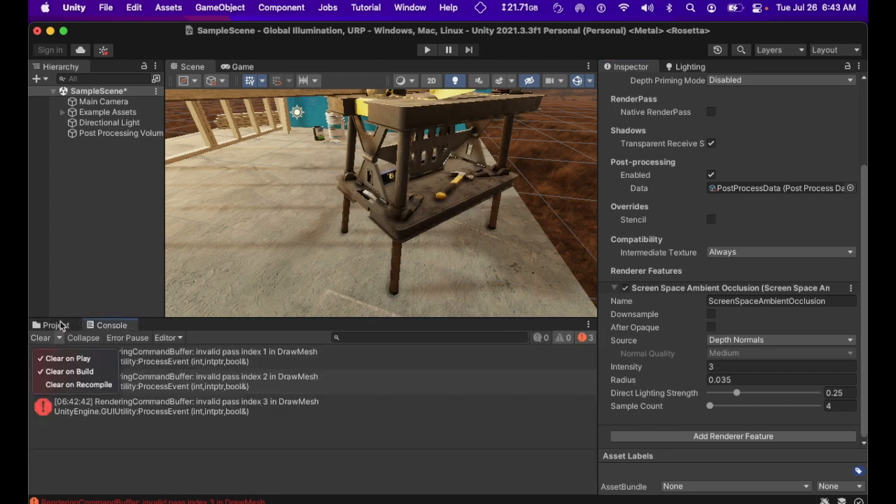
left_click(46, 333)
left_click(41, 338)
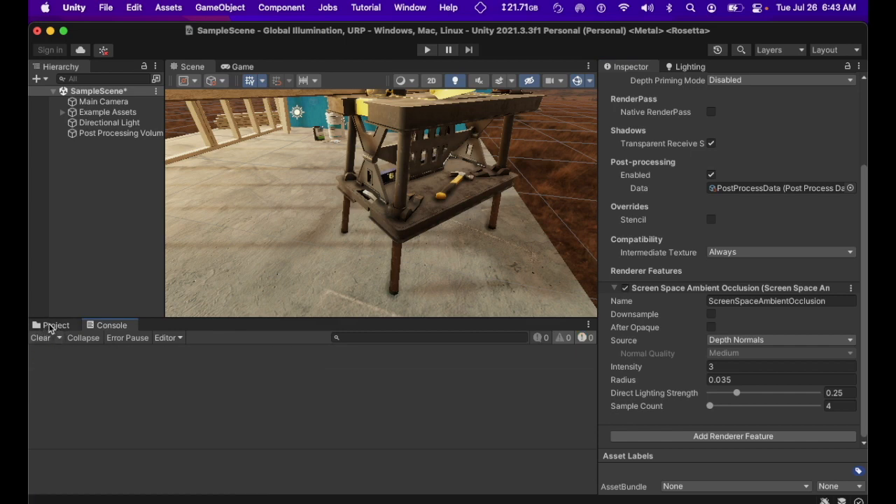
left_click(52, 327)
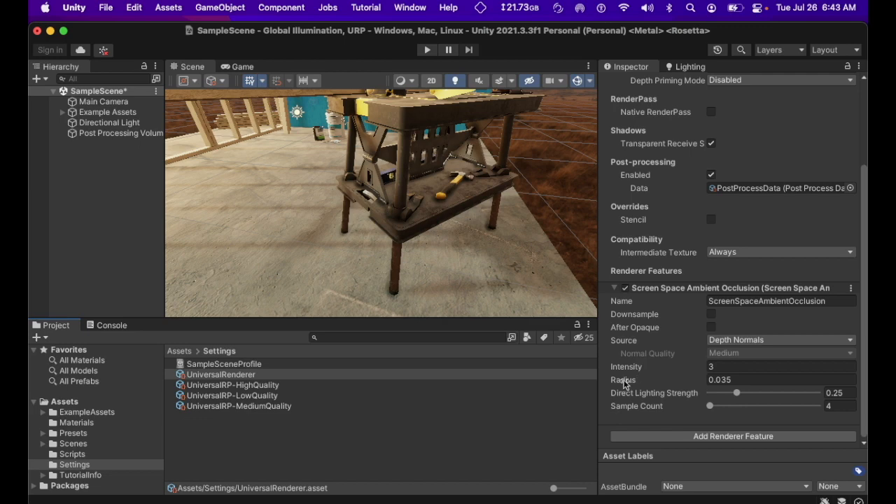
- Try an ambient occlusion Intensity of 15 and Radius of 0.05, and restore them to 3 and 0.035
mouse_move(626, 384)
left_mouse_down()
mouse_move(650, 383)
mouse_move(634, 381)
mouse_move(645, 371)
mouse_move(768, 370)
left_mouse_up()
left_click_drag(867, 364, 868, 365)
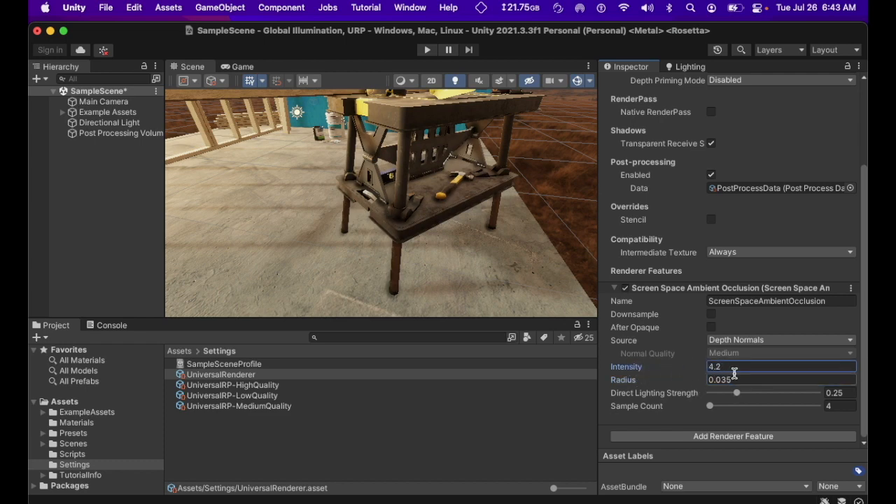
left_click_drag(732, 369, 671, 360)
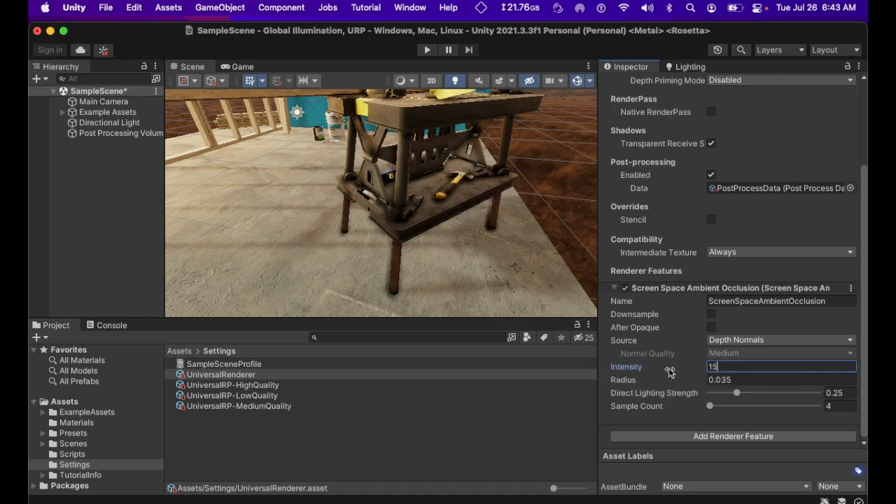
left_click_drag(633, 383, 630, 383)
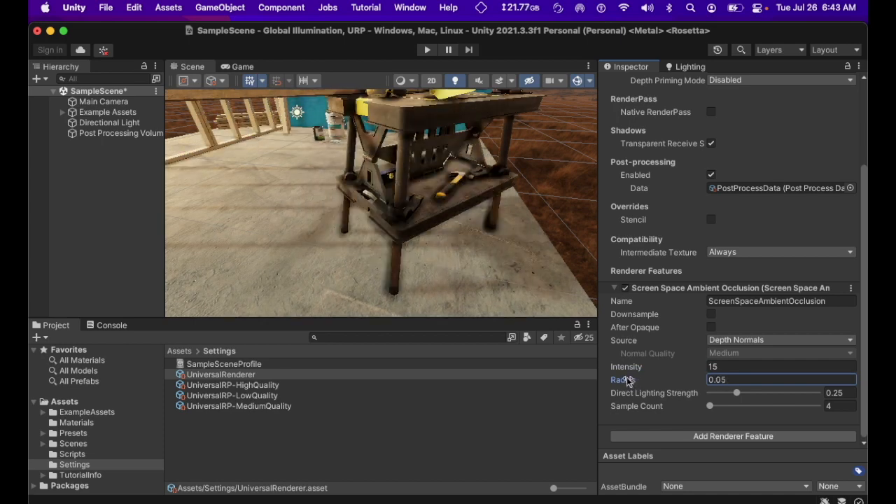
left_click_drag(628, 382, 648, 371)
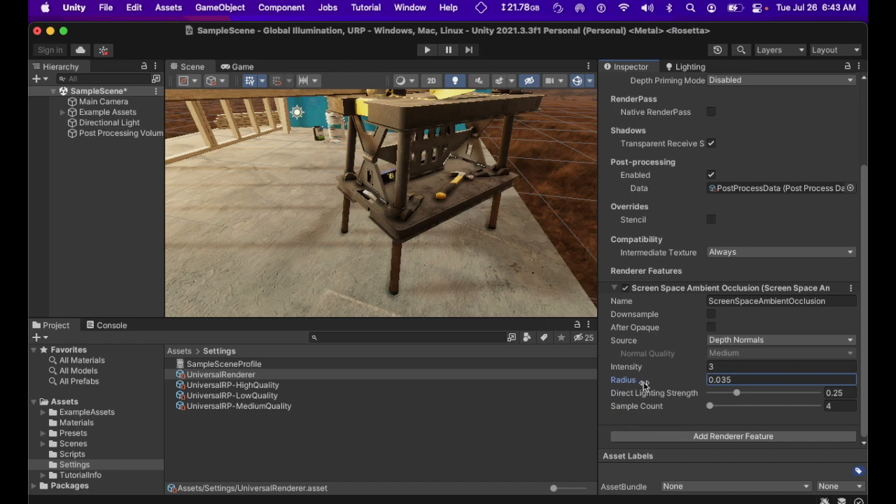
- Compare the ambient occlusion on the workbench with the Sample Count at 20 and back at 4
left_click(710, 408)
left_click_drag(717, 410, 834, 411)
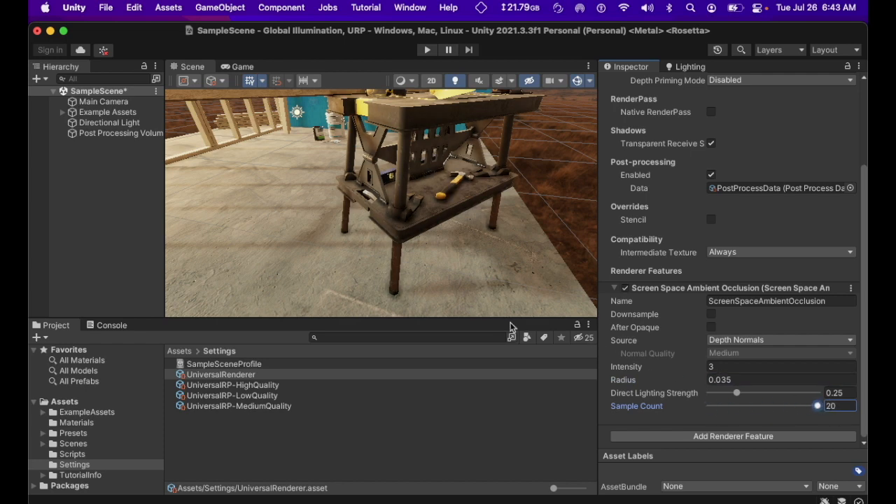
scroll(451, 227, "up", 5)
middle_click_drag(454, 222, 454, 215)
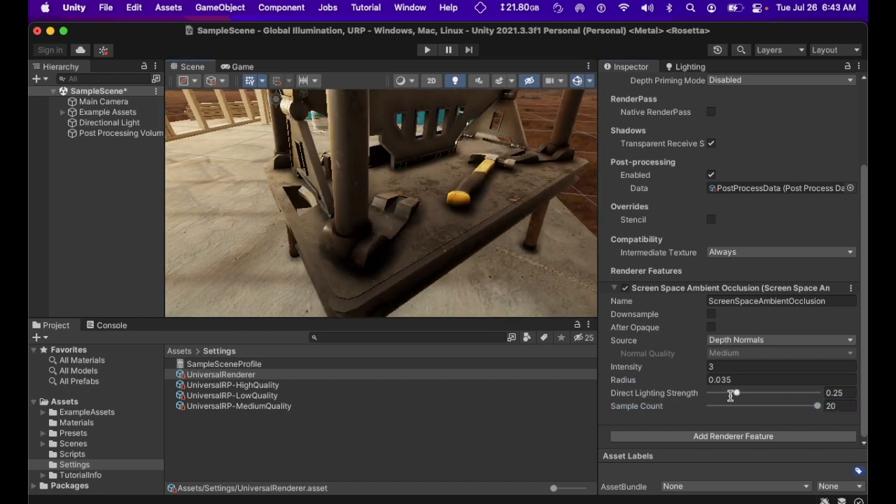
mouse_move(818, 408)
left_mouse_down()
mouse_move(651, 409)
mouse_move(823, 410)
mouse_move(679, 412)
left_mouse_up()
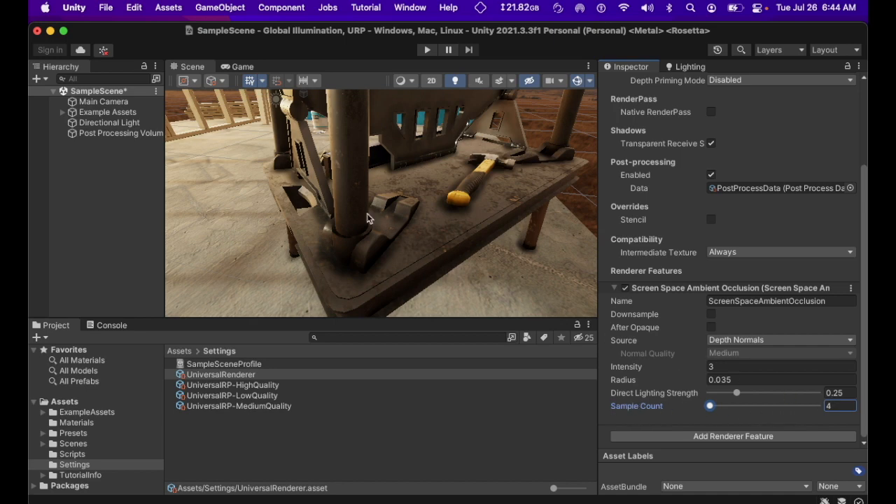
- Compare the ambient occlusion around the paint buckets with the Sample Count at 20 and back at 4
mouse_move(314, 158)
left_mouse_down("alt")
mouse_move(341, 164)
mouse_move(317, 145)
left_mouse_up("alt")
scroll(319, 127, "up", 5)
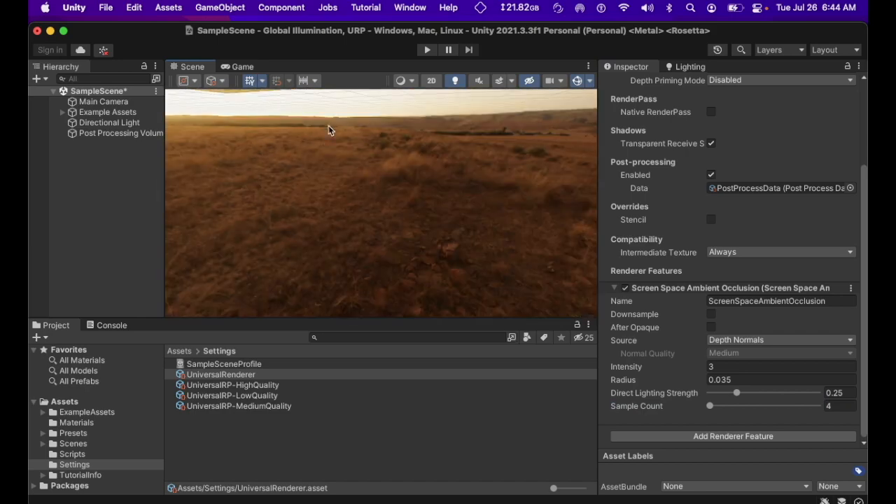
scroll(329, 126, "down", 5)
middle_click_drag(331, 133, 350, 186)
scroll(314, 236, "down", 4)
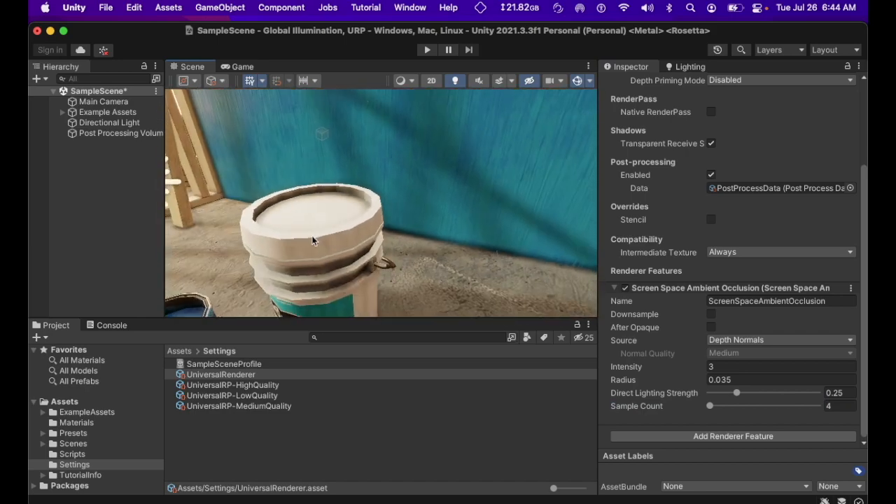
scroll(312, 236, "down", 5)
left_click_drag(307, 222, 336, 193, "alt")
middle_click_drag(352, 248, 341, 229)
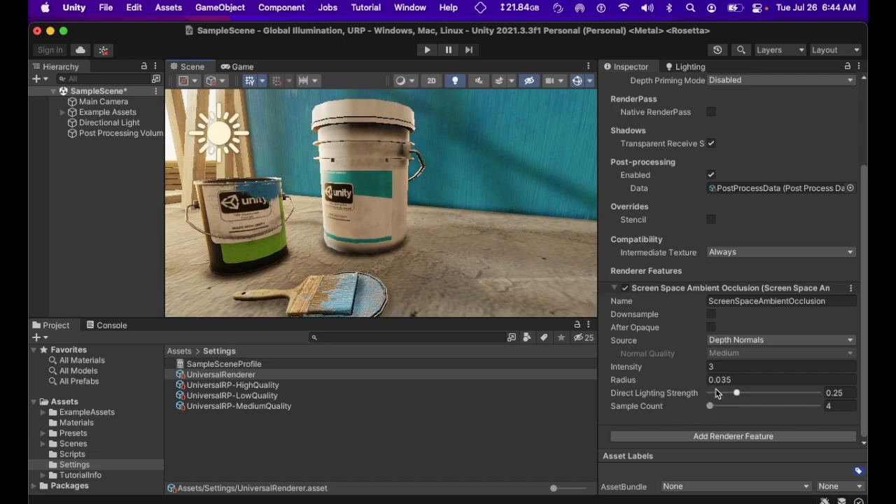
mouse_move(710, 406)
left_mouse_down()
mouse_move(818, 407)
mouse_move(866, 396)
left_mouse_up()
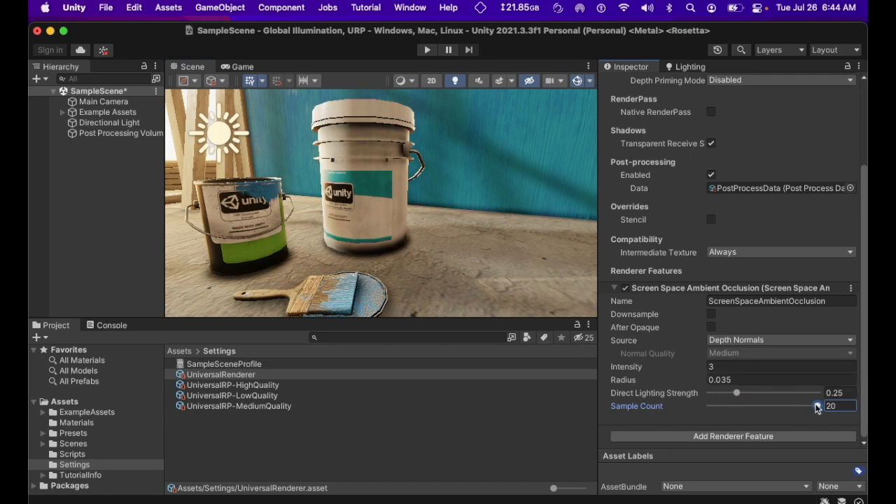
left_click_drag(818, 408, 639, 410)
- Set the ambient occlusion Sample Count to 10 and view the result from farther away
mouse_move(711, 411)
left_mouse_down()
mouse_move(867, 414)
mouse_move(777, 406)
left_mouse_up()
type("1")
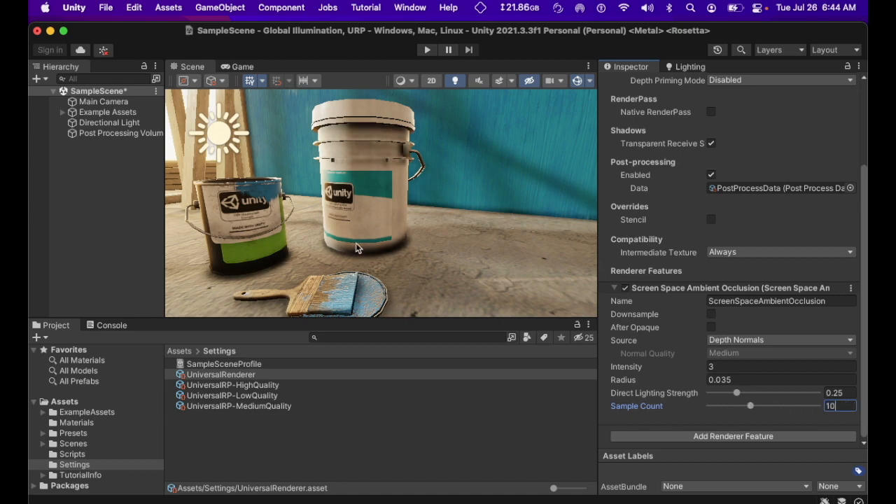
scroll(352, 247, "down", 10)
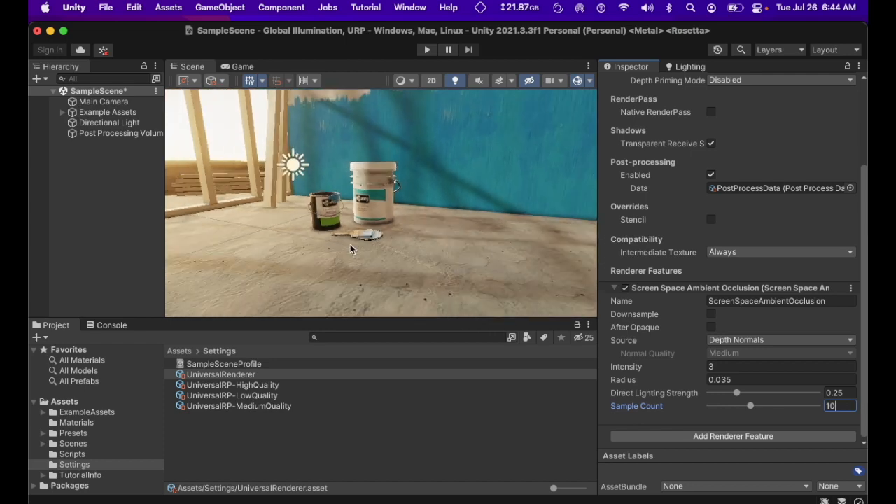
right_click_drag(339, 235, 365, 263)
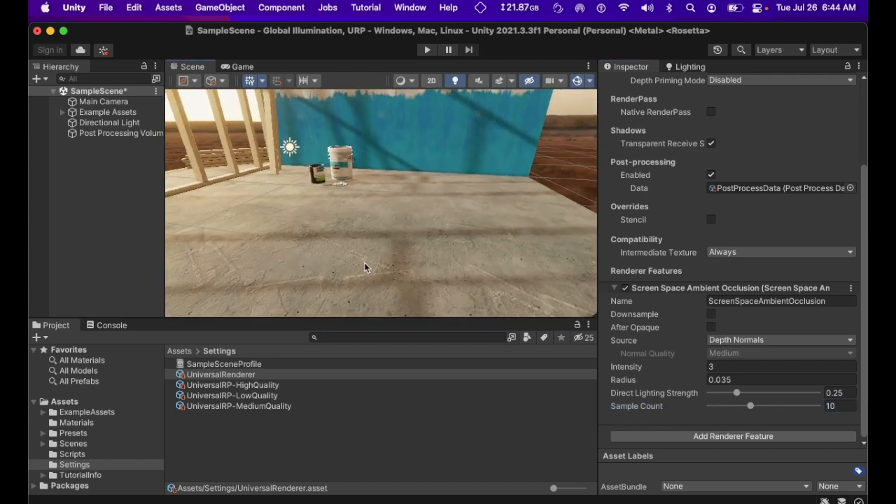
- Compare the workbench shading with the Screen Space Ambient Occlusion renderer feature switched off and on, leaving it enabled
scroll(363, 261, "down", 8)
left_click_drag(358, 255, 356, 240, "alt")
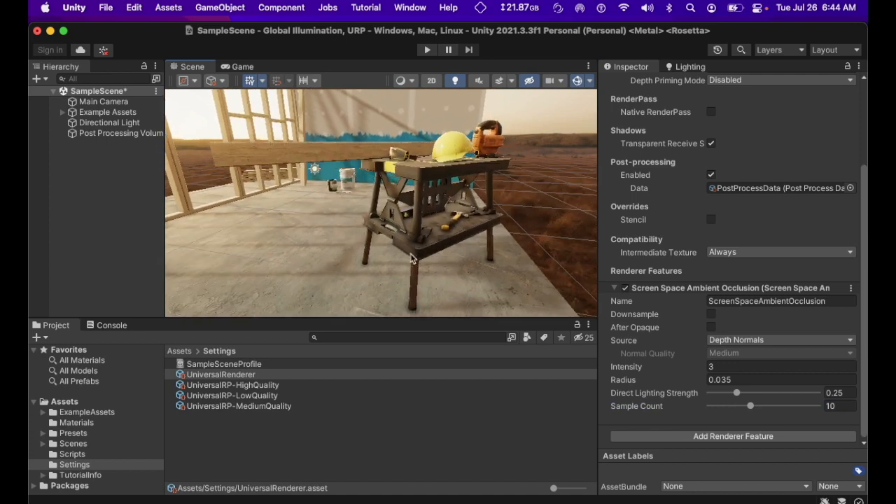
left_click(625, 289)
left_click(626, 289)
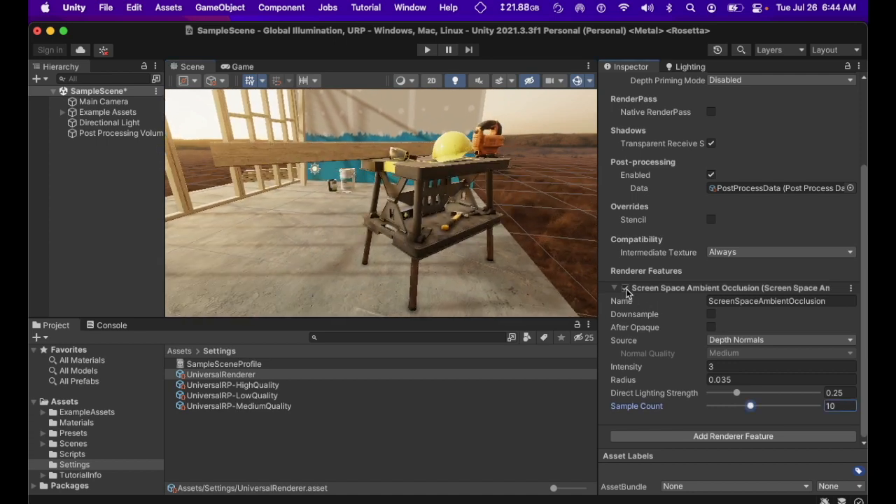
left_click(625, 288)
left_click(626, 288)
mouse_move(318, 262)
middle_mouse_down()
mouse_move(329, 262)
mouse_move(314, 261)
middle_mouse_up()
right_click_drag(314, 260, 319, 266)
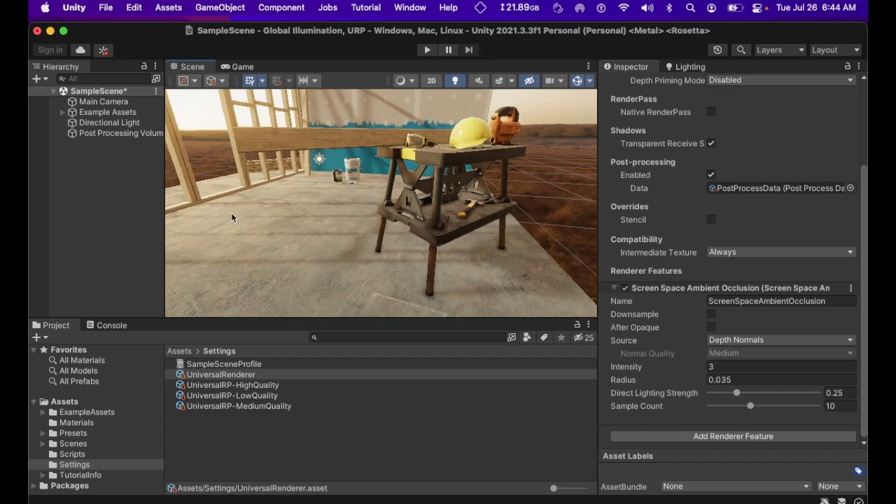
- Add a Reflection Probe to the scene
right_click(82, 166)
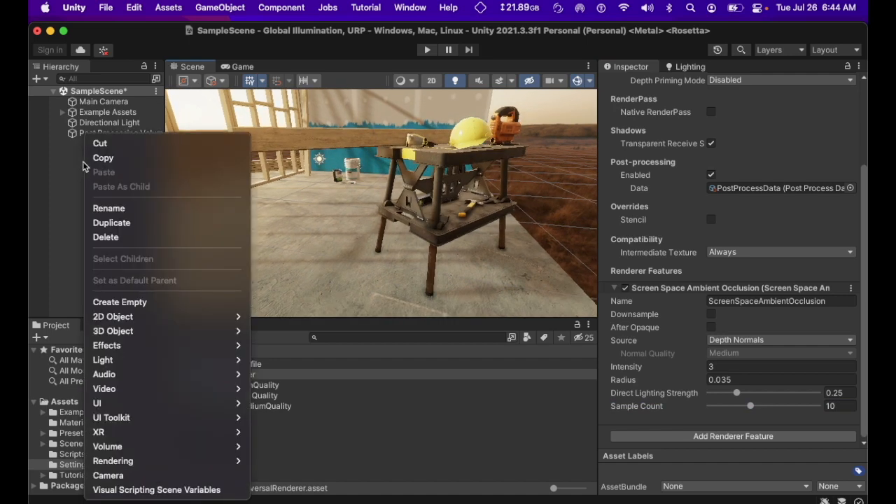
mouse_move(145, 353)
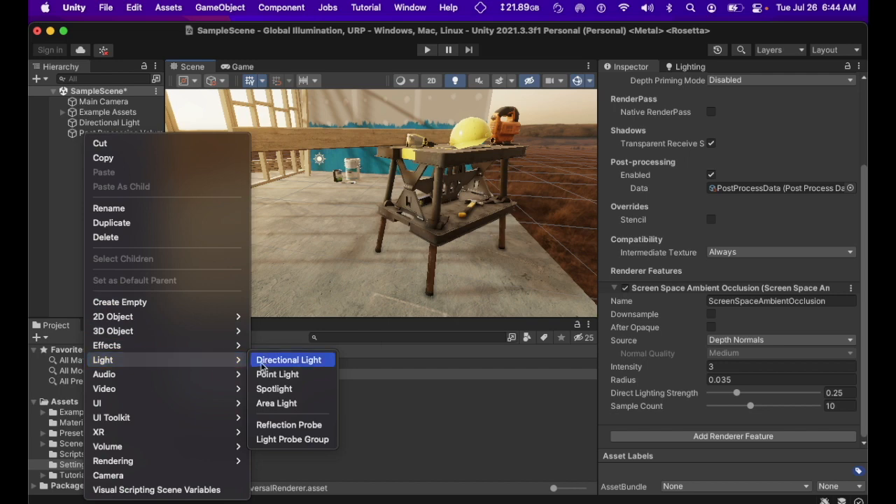
left_click(286, 425)
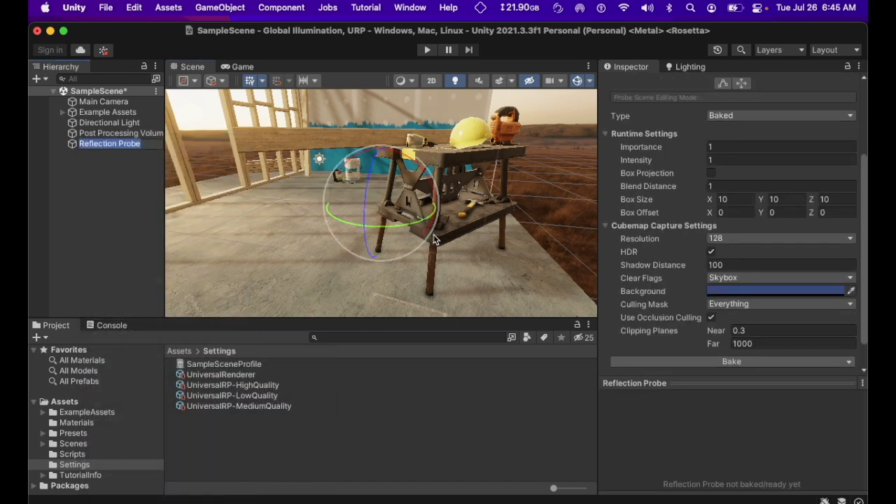
- Move the reflection probe into the middle of the room above the floor, to about X 1.93, Y 0.9, Z -0.36
scroll(432, 235, "down", 5)
left_click_drag(433, 235, 387, 215, "alt")
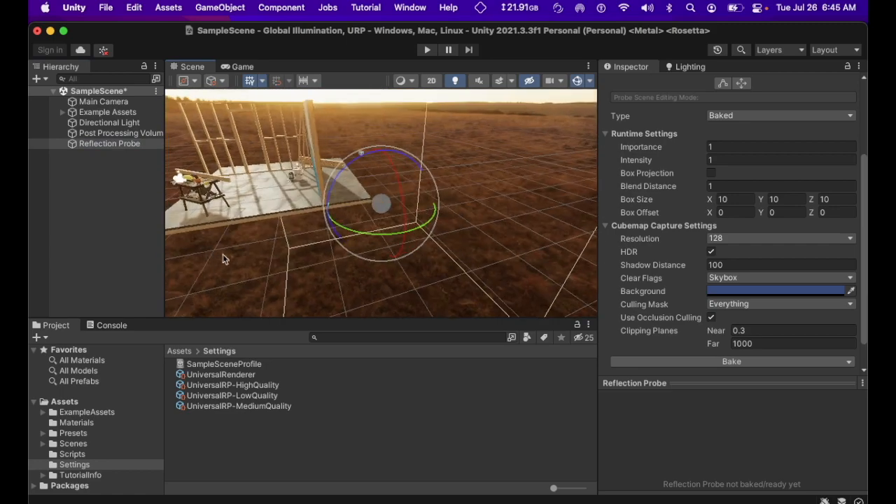
key("w")
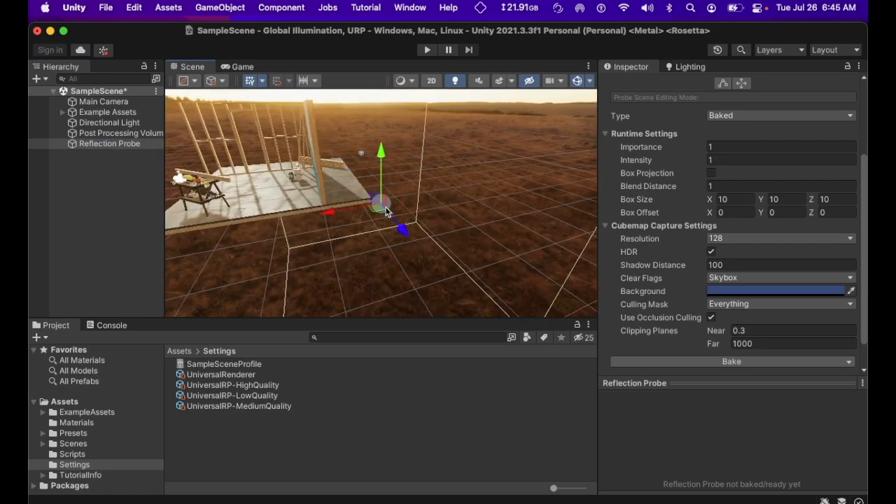
left_click_drag(367, 214, 267, 218)
left_click_drag(257, 160, 239, 105)
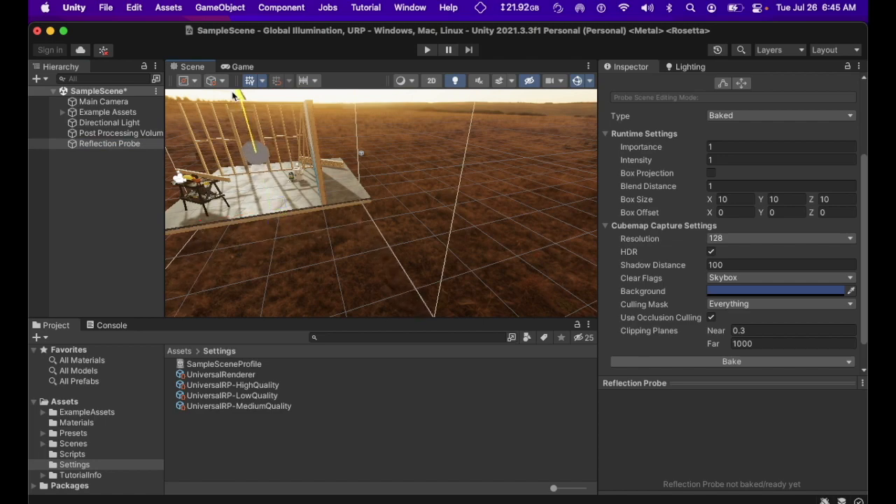
left_click_drag(257, 189, 393, 218, "alt")
left_click_drag(291, 224, 354, 242)
middle_click_drag(282, 249, 352, 230)
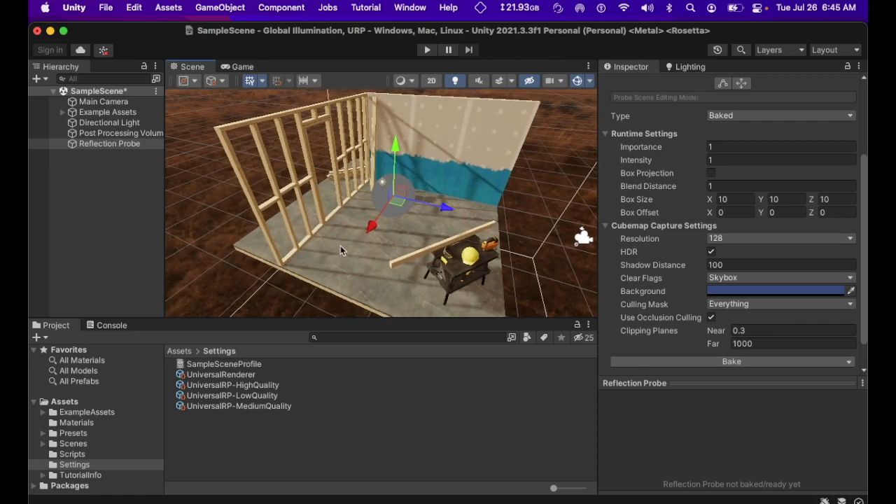
- Examine from above how the reflection probe's box encloses the room
left_click_drag(340, 246, 397, 252, "alt")
scroll(371, 248, "down", 10)
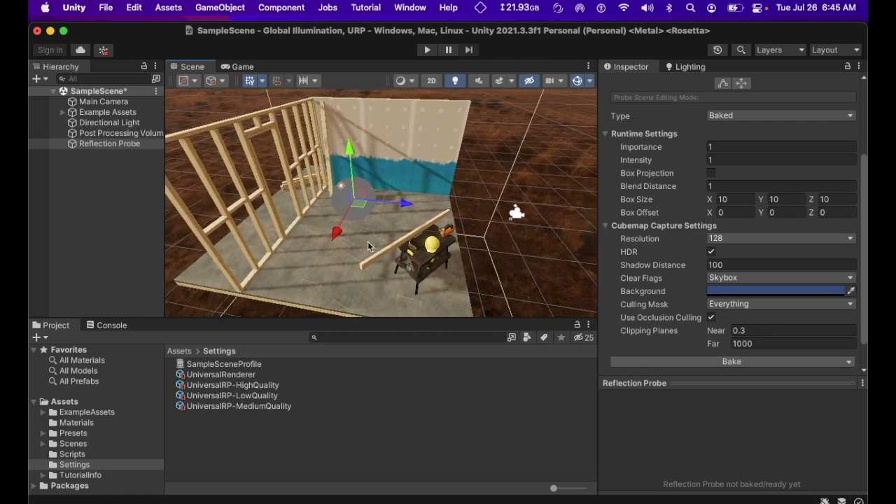
right_click_drag(370, 250, 355, 297)
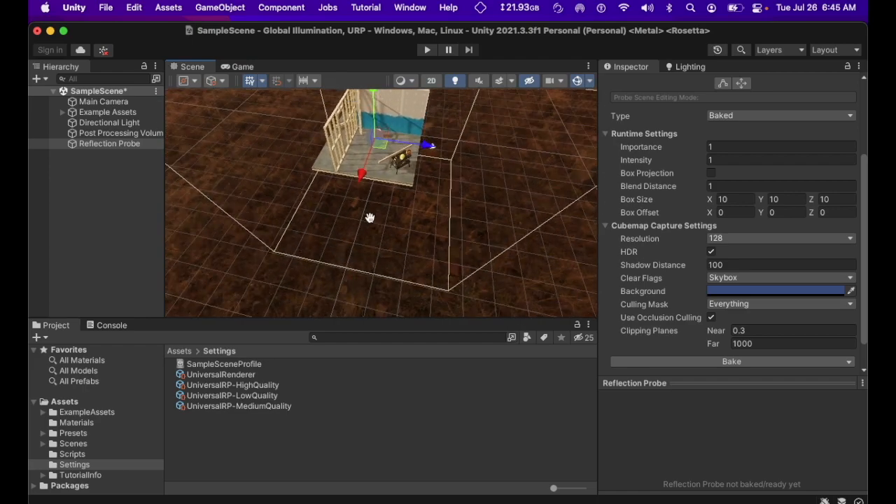
middle_click_drag(369, 163, 372, 277)
right_click_drag(373, 277, 375, 320)
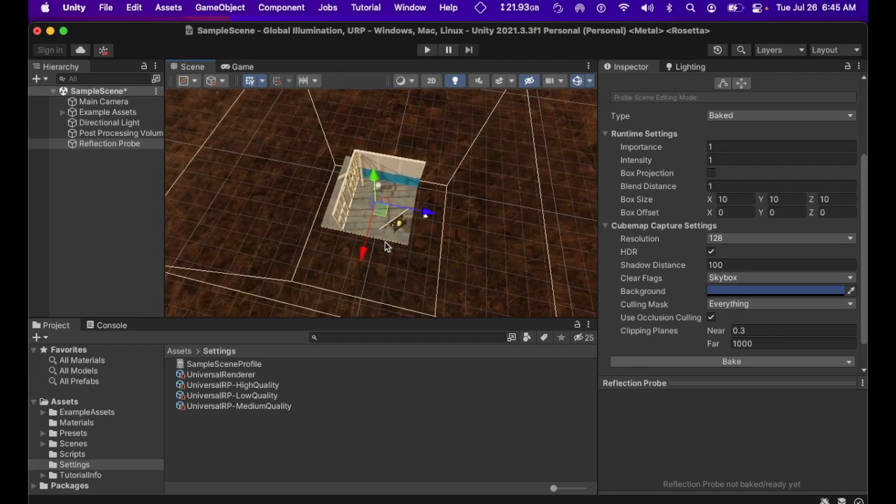
right_click_drag(387, 210, 386, 242)
middle_click_drag(386, 197, 379, 254)
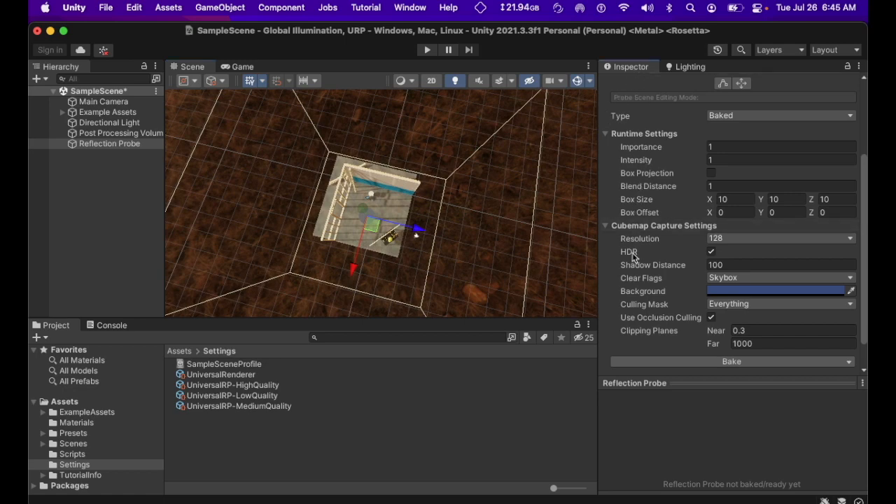
- Try a reflection probe Box Size of 6.99 on X and 20.15 on Z, and restore both to 10
left_click(74, 145)
scroll(651, 196, "up", 5)
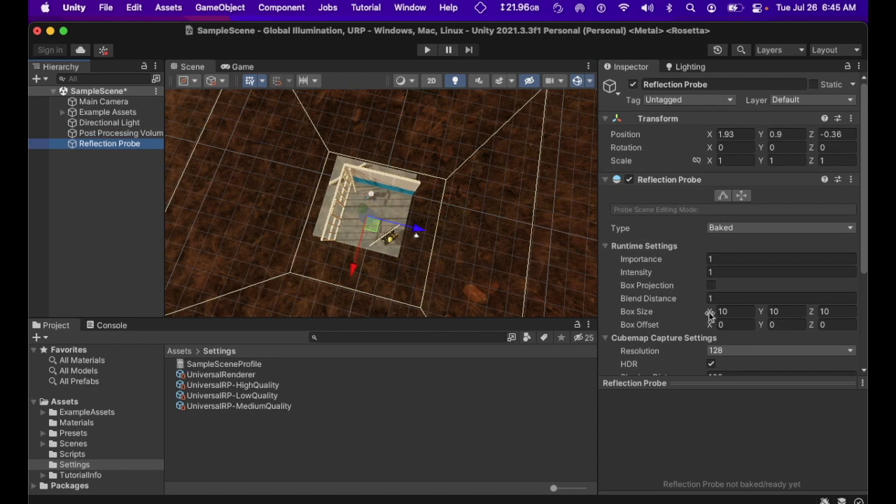
left_click_drag(709, 316, 867, 246)
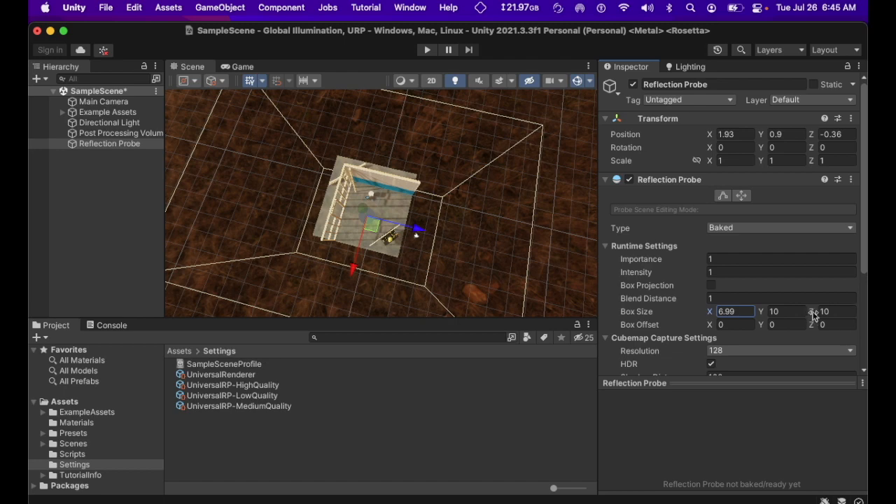
left_click_drag(812, 313, 547, 333)
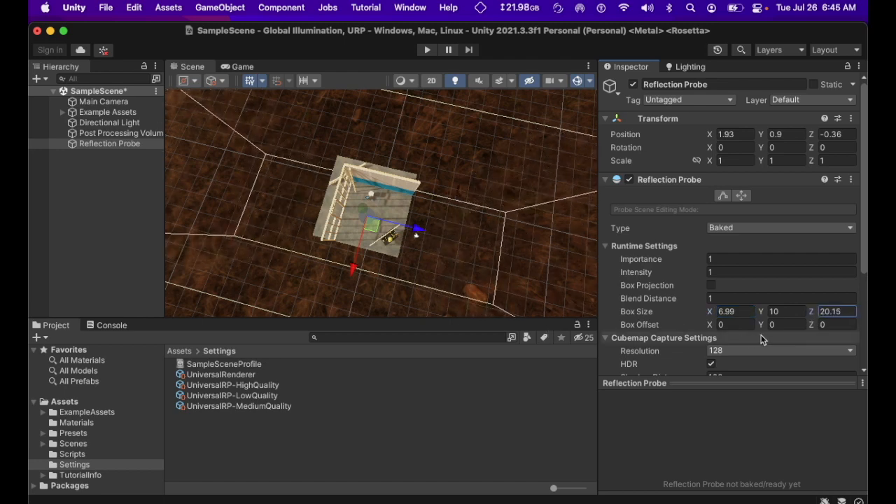
left_click(825, 311)
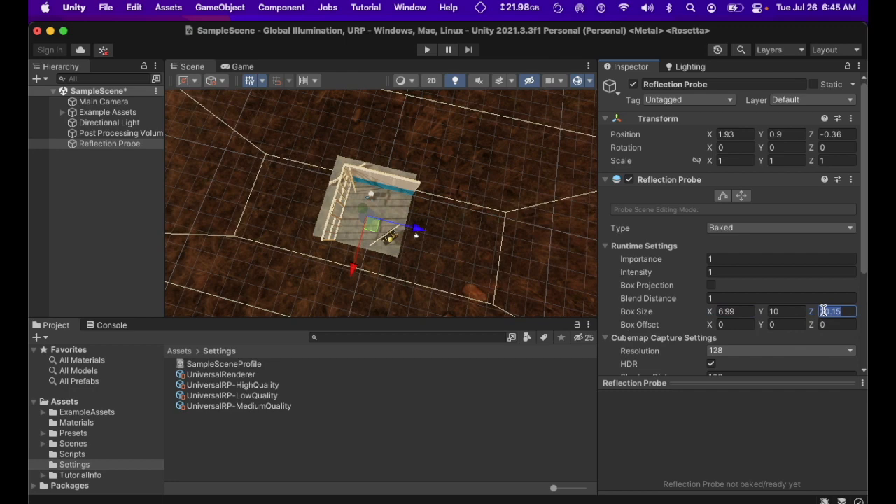
type("10")
left_click(751, 312)
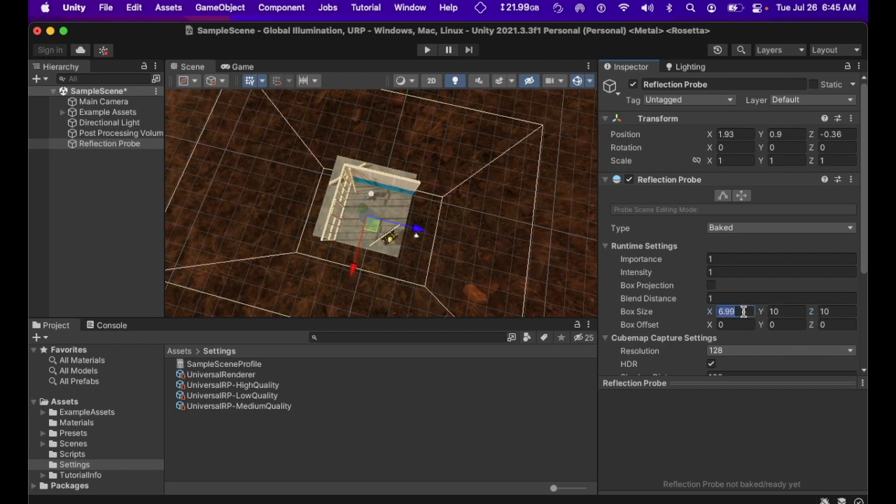
type("10")
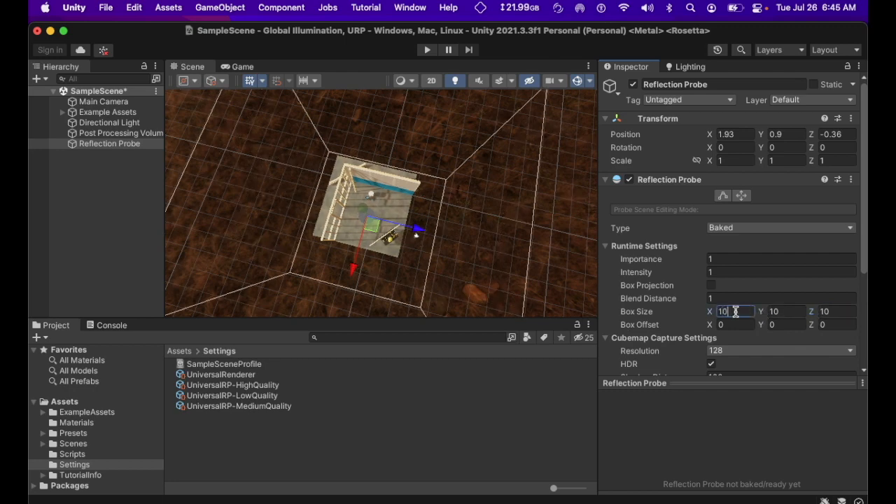
- Generate the scene lighting to bake the reflection probe
right_click_drag(369, 276, 372, 116)
middle_click_drag(376, 253, 385, 173)
scroll(399, 258, "up", 6)
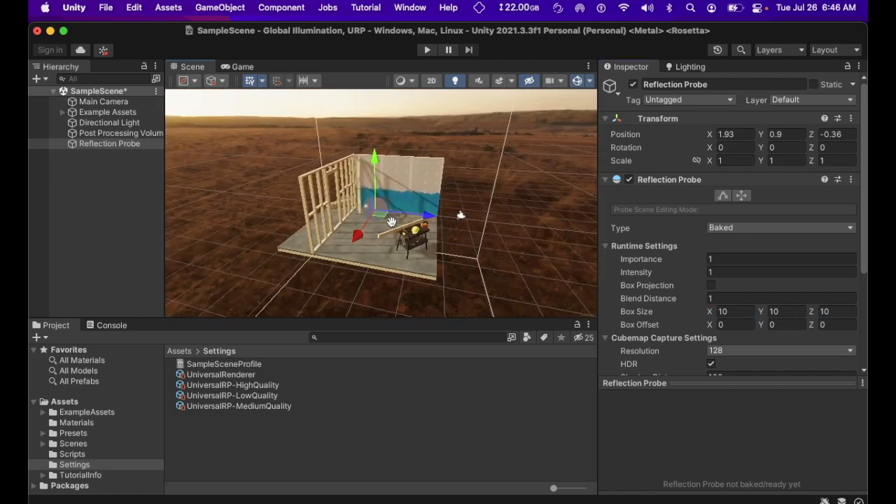
scroll(386, 233, "up", 6)
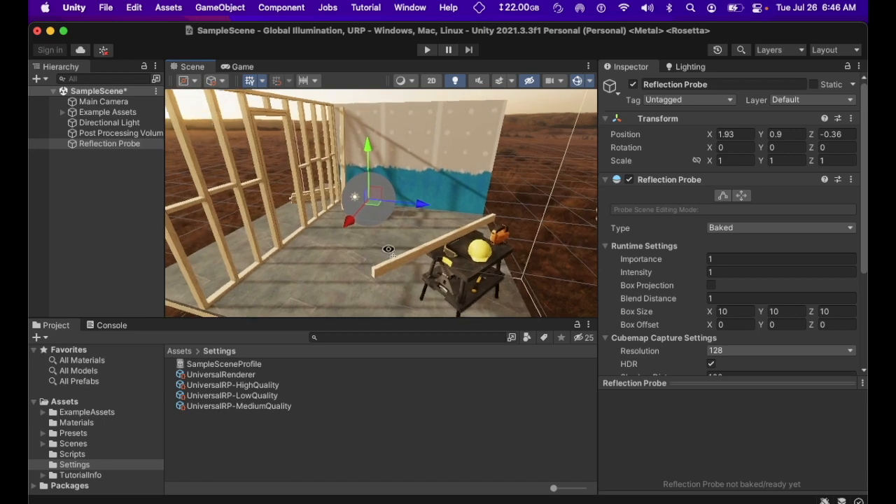
scroll(385, 231, "up", 3)
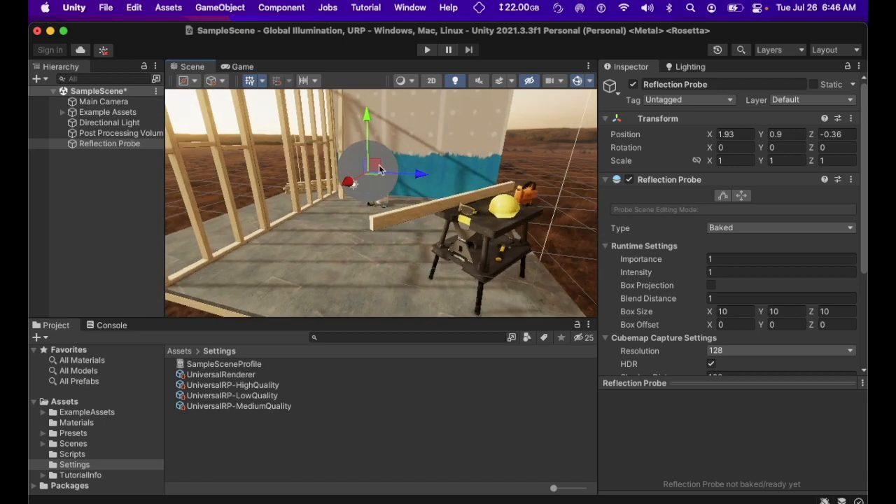
left_click(686, 67)
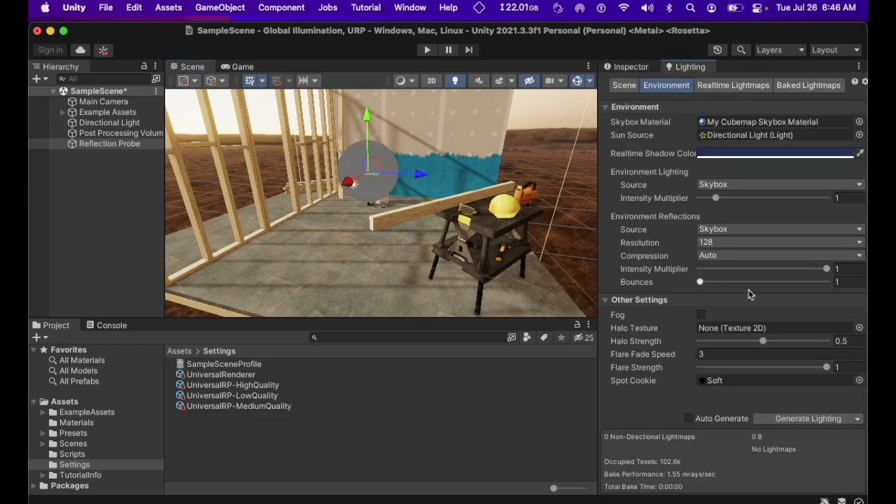
left_click(858, 419)
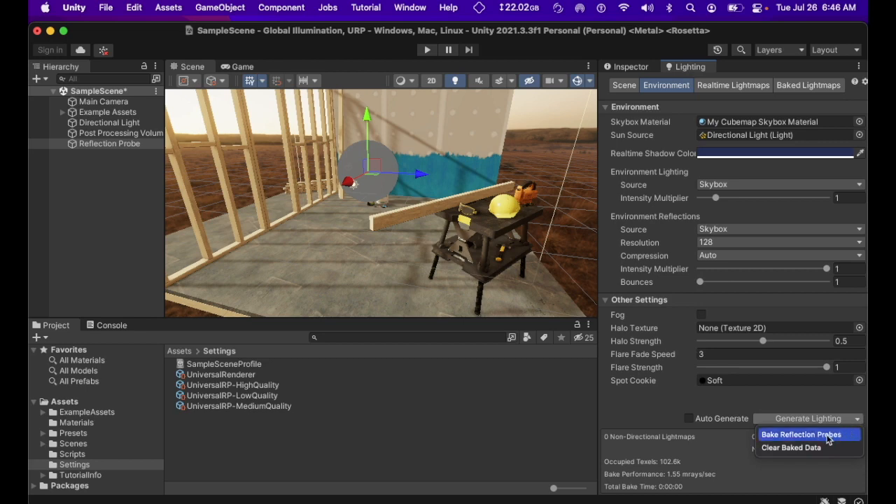
left_click(810, 403)
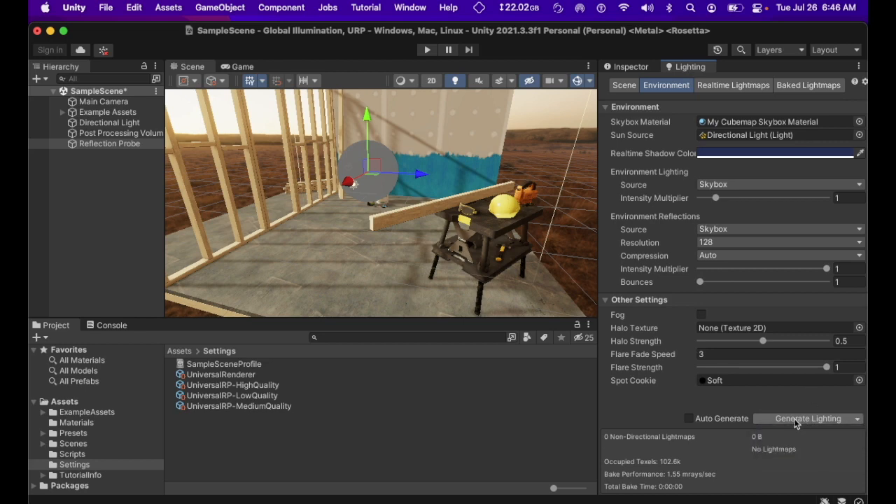
left_click(796, 420)
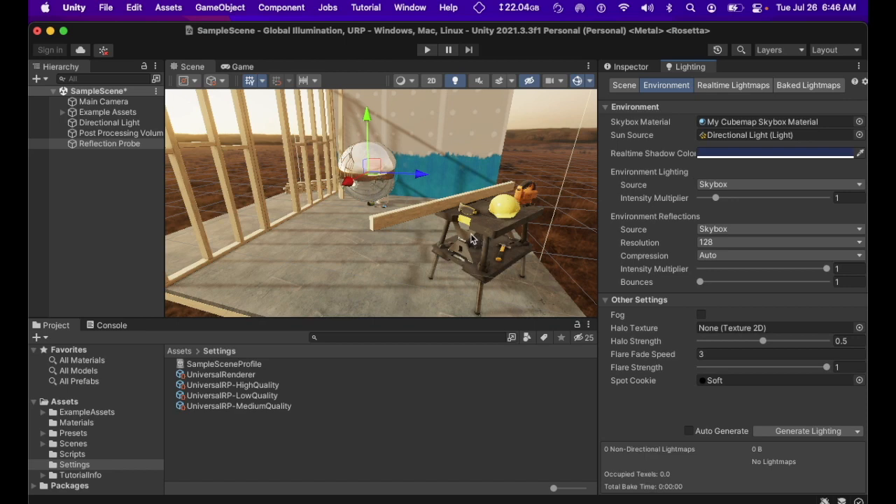
- Compare the reflections on the workbench, goggles and helmet with the reflection probe disabled and enabled, leaving it enabled
middle_click_drag(477, 239, 465, 216)
scroll(450, 235, "up", 6)
scroll(455, 230, "down", 8)
scroll(471, 220, "down", 3)
scroll(481, 236, "down", 10)
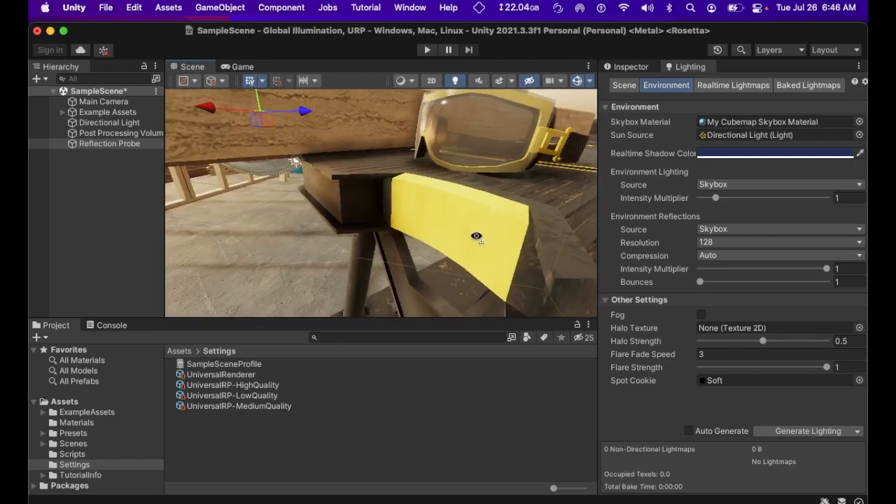
middle_click_drag(502, 225, 500, 228)
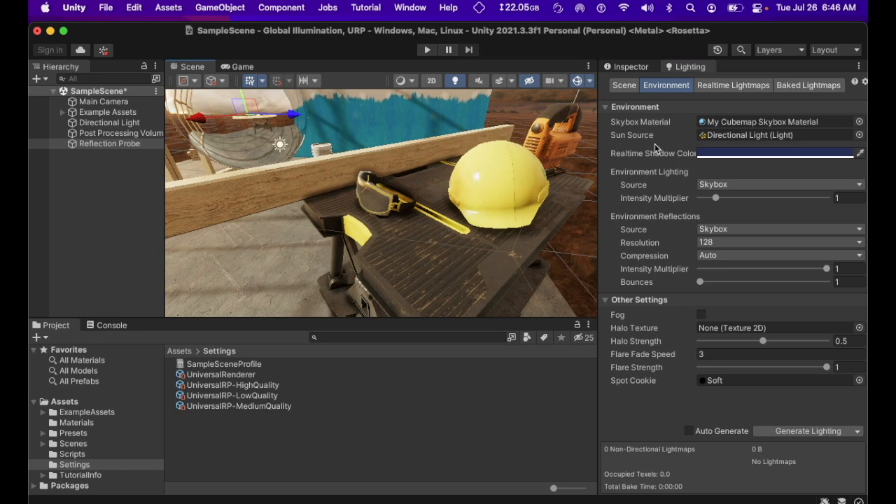
left_click(630, 67)
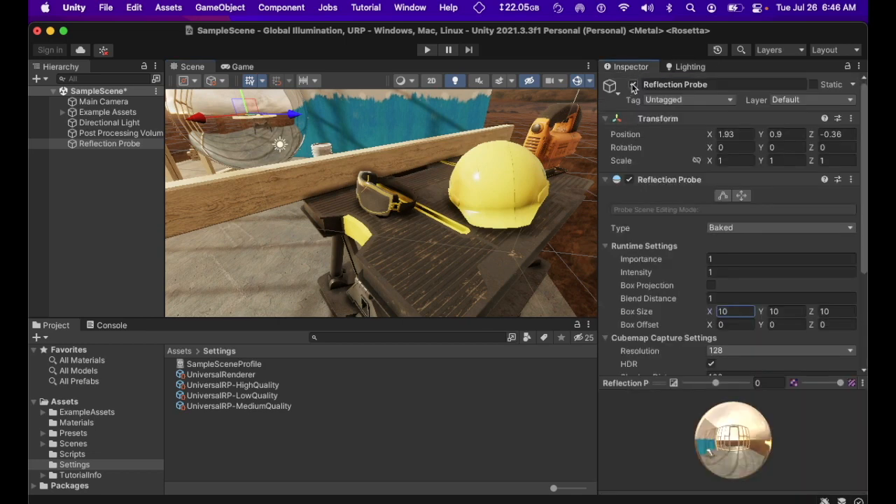
left_click(633, 85)
left_click(633, 85)
left_click(633, 85)
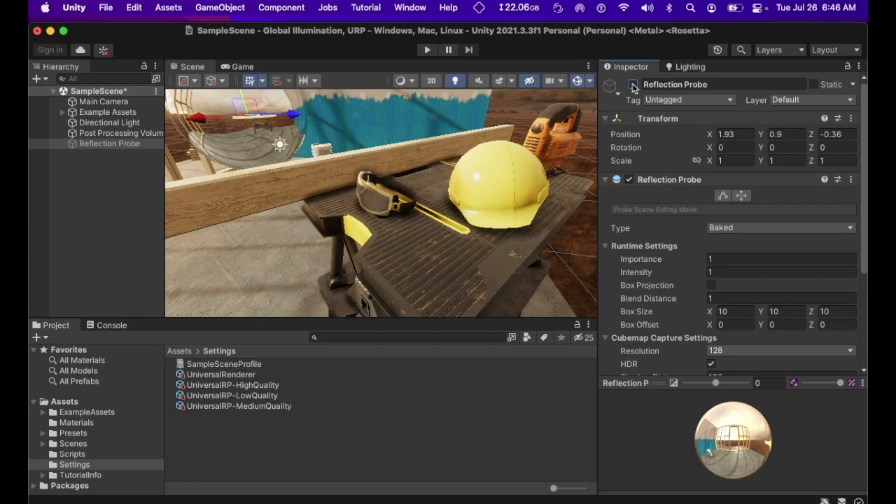
left_click(633, 84)
- Try a reflection probe Intensity of 2.06 and undo the change
scroll(413, 181, "down", 5)
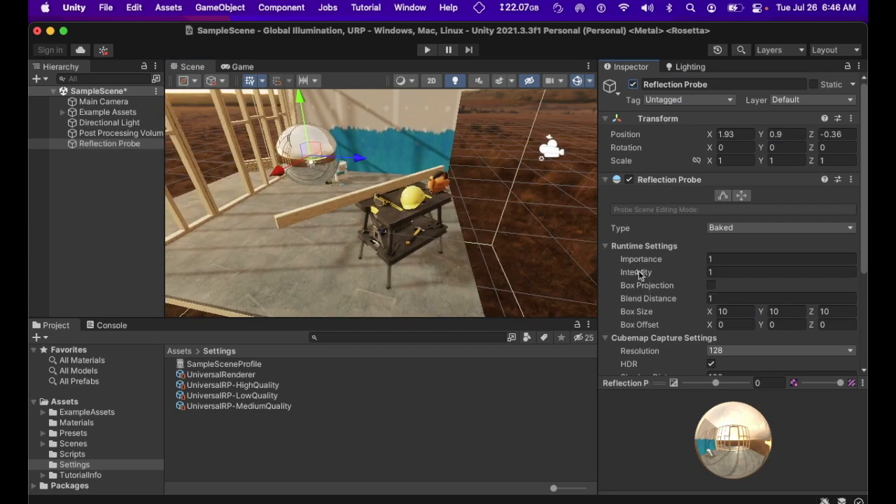
left_click_drag(634, 275, 653, 276)
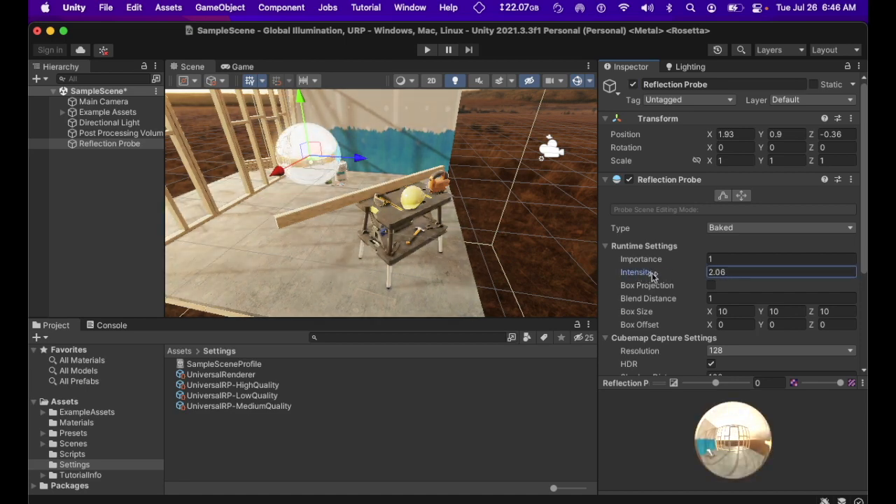
key("super+z")
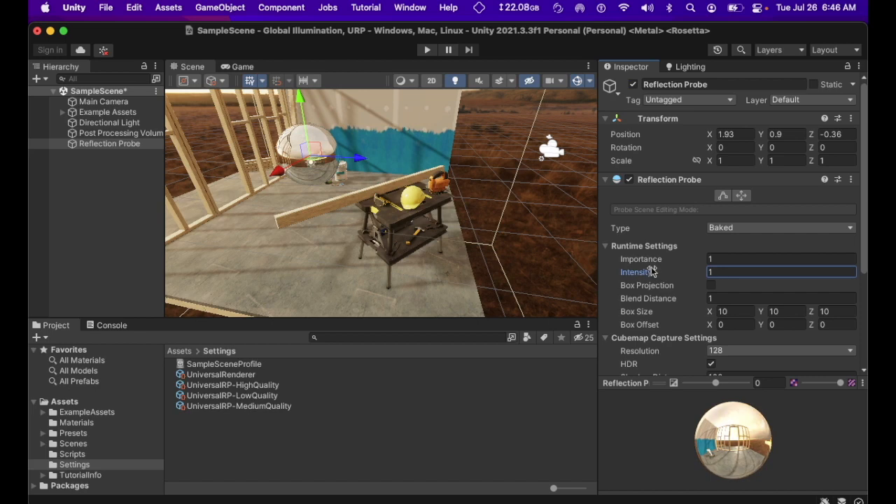
left_click_drag(428, 253, 390, 192, "alt")
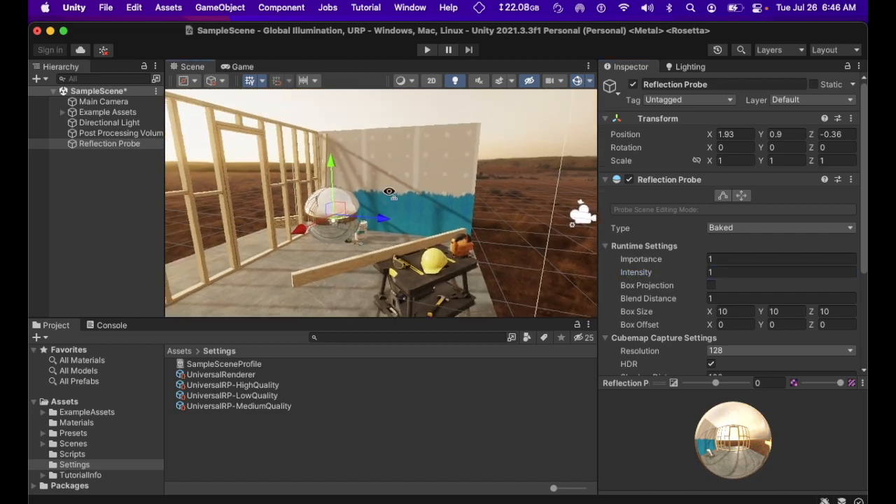
- Select the Post Processing Volume and collapse its Tonemapping and Bloom overrides
mouse_move(386, 209)
middle_mouse_down()
mouse_move(397, 216)
mouse_move(396, 206)
middle_mouse_up()
right_click_drag(397, 212, 361, 216)
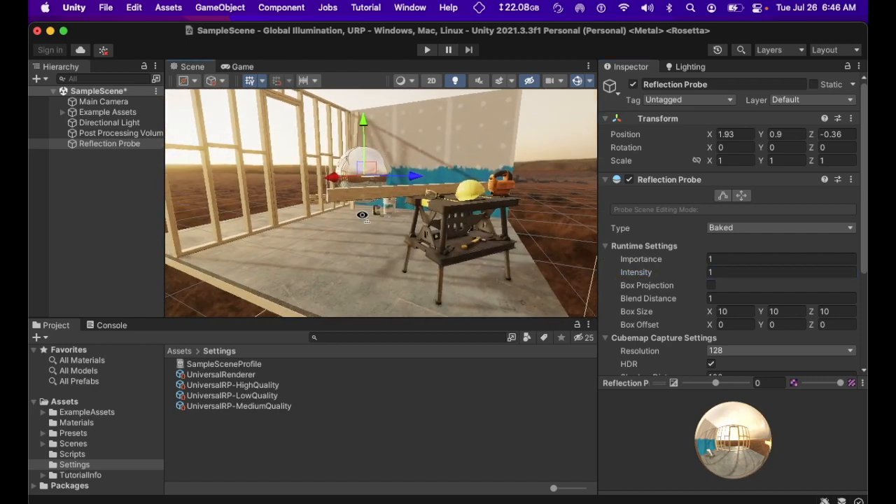
left_click(112, 134)
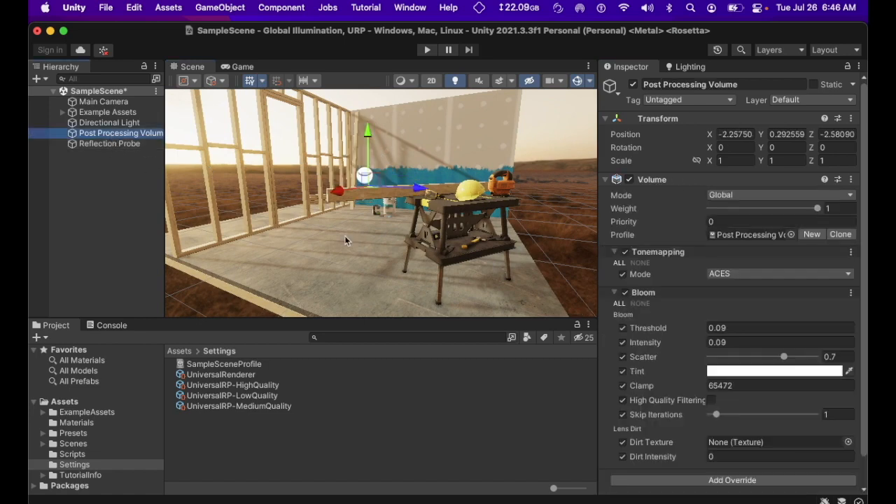
scroll(345, 242, "down", 3)
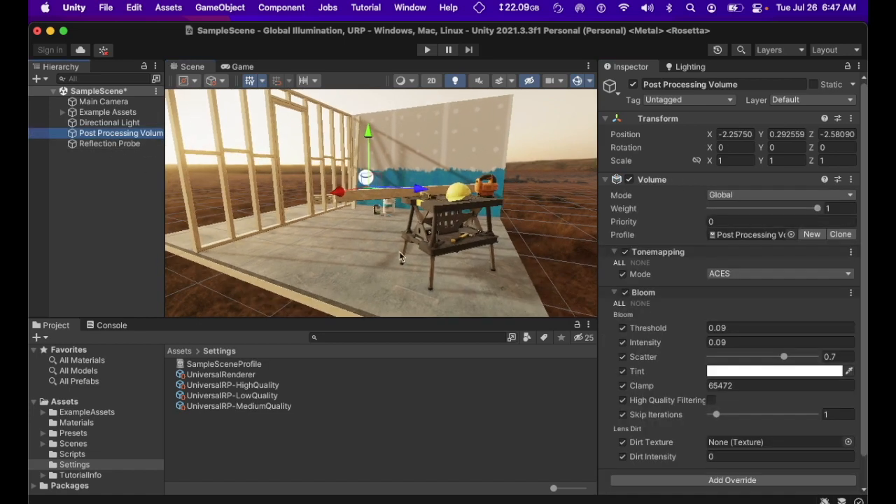
left_click(615, 253)
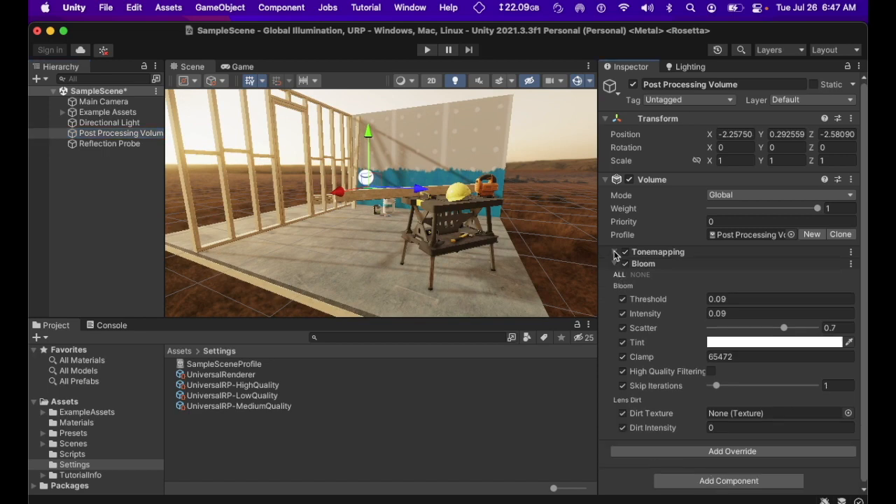
left_click(615, 265)
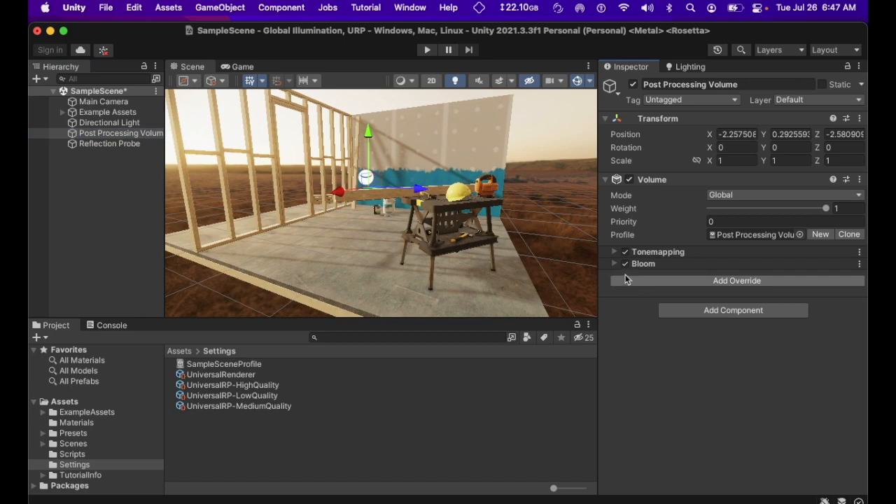
left_click(114, 134)
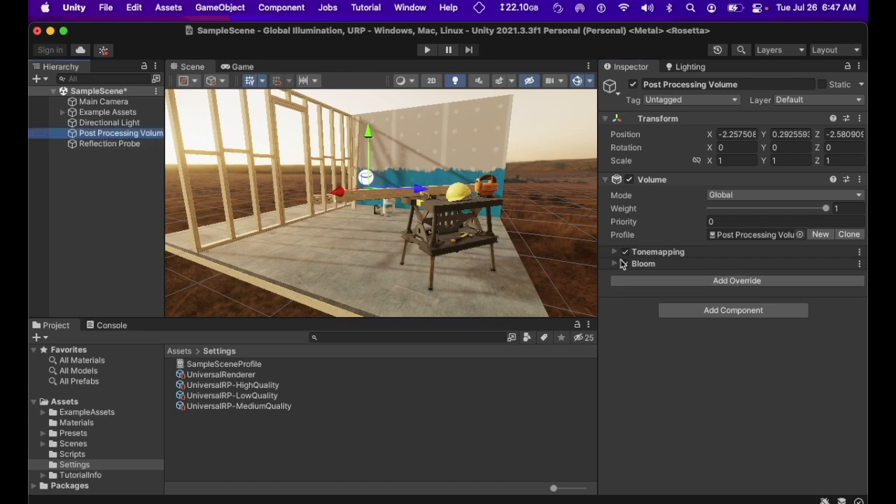
- Add a Shadows, Midtones, Highlights override to the Post Processing Volume and enable all of its properties
left_click(641, 280)
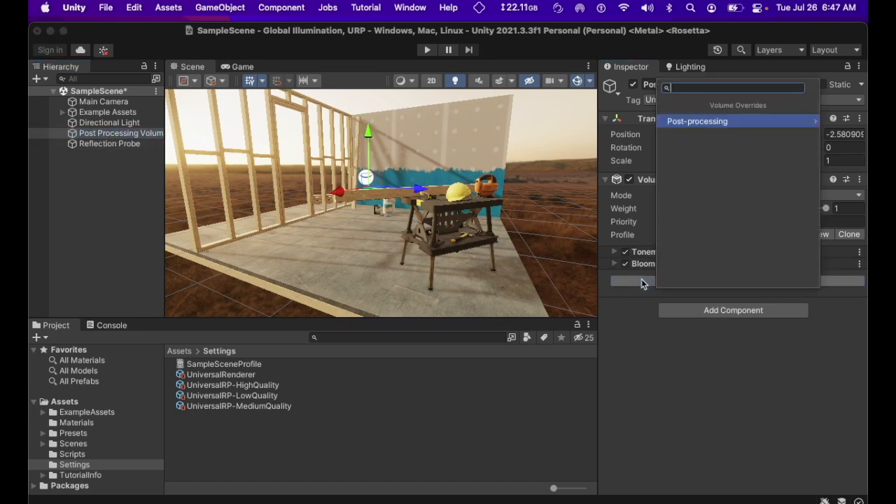
left_click(695, 122)
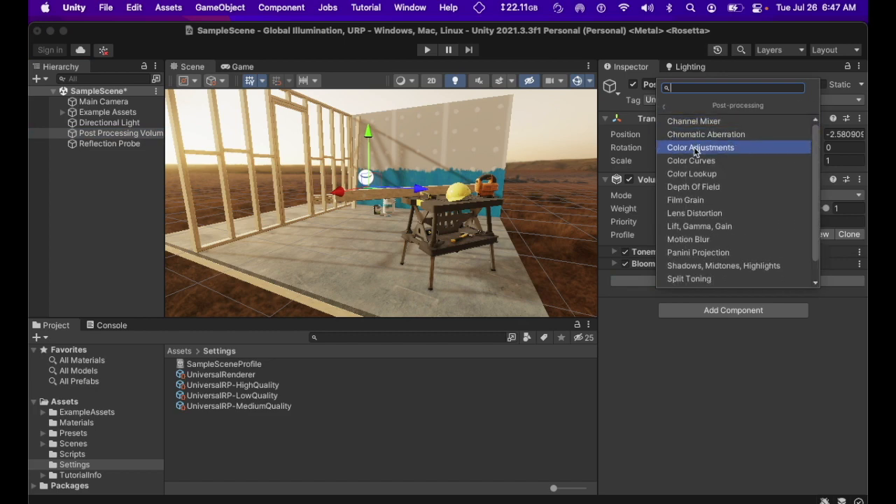
scroll(694, 214, "down", 1)
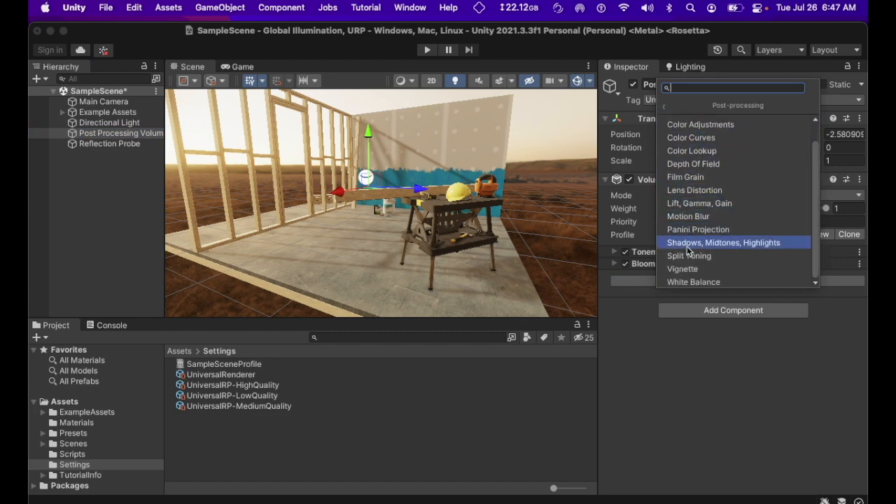
left_click(688, 245)
scroll(665, 280, "down", 2)
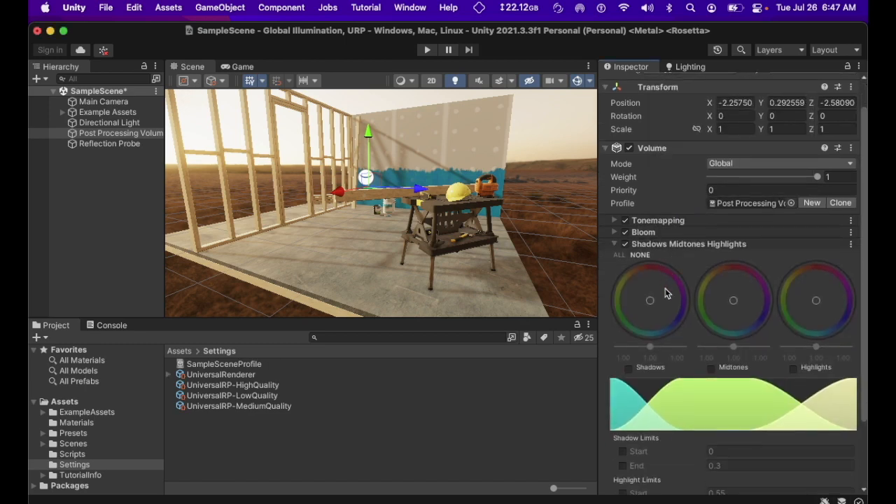
scroll(665, 293, "down", 2)
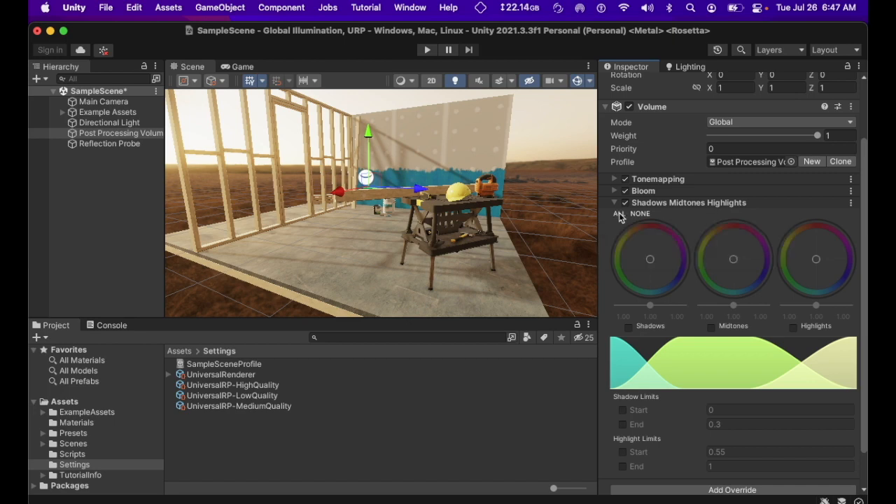
left_click(619, 215)
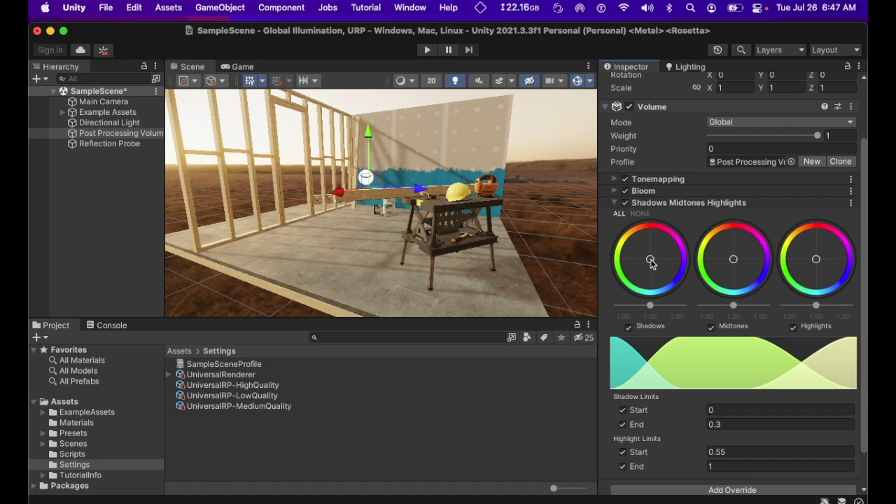
- Tint the shadows towards blue and the highlights towards red, and collapse the Shadows Midtones Highlights override
left_click_drag(651, 262, 683, 289)
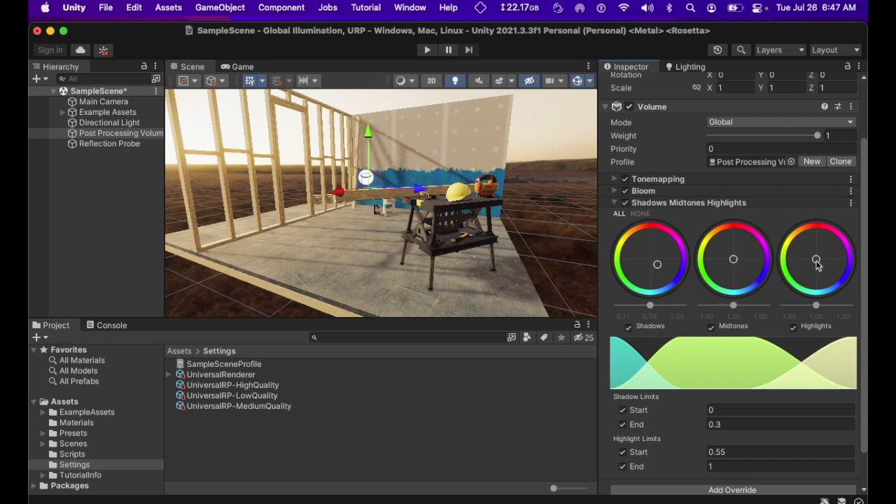
left_click_drag(816, 260, 805, 214)
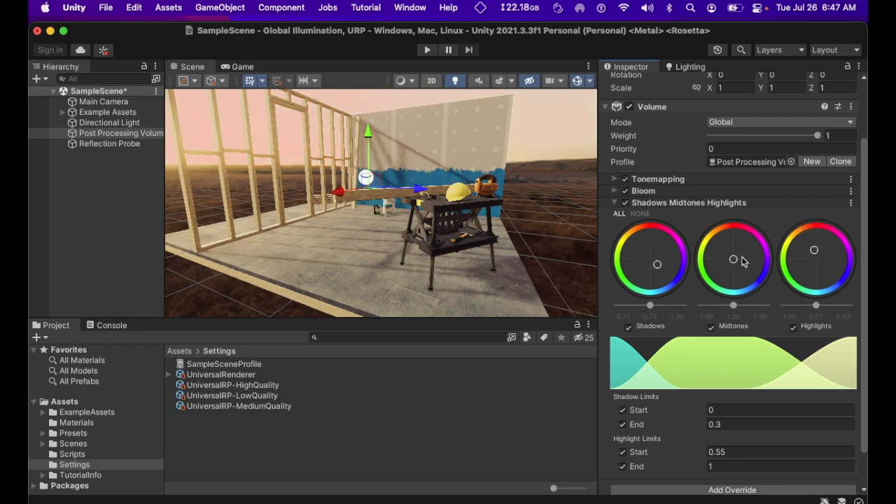
left_click(614, 203)
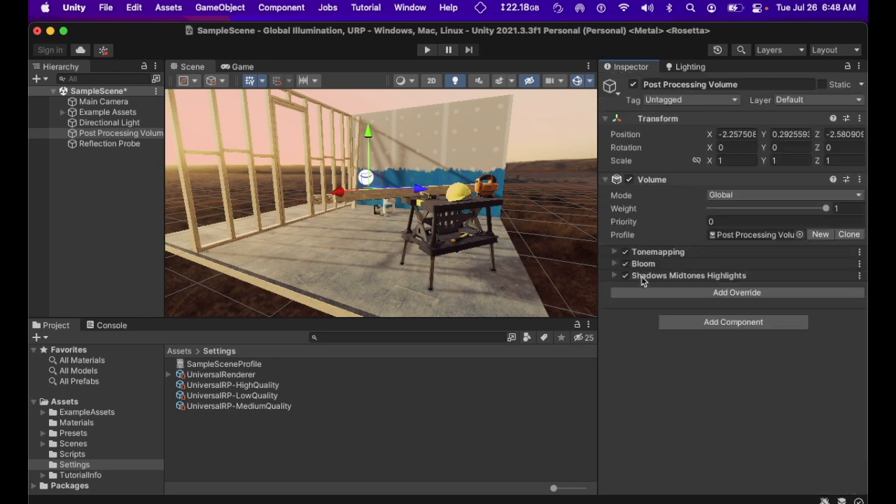
- Add a Vignette override to the Post Processing Volume with all properties enabled, and switch it off and back on
left_click(649, 294)
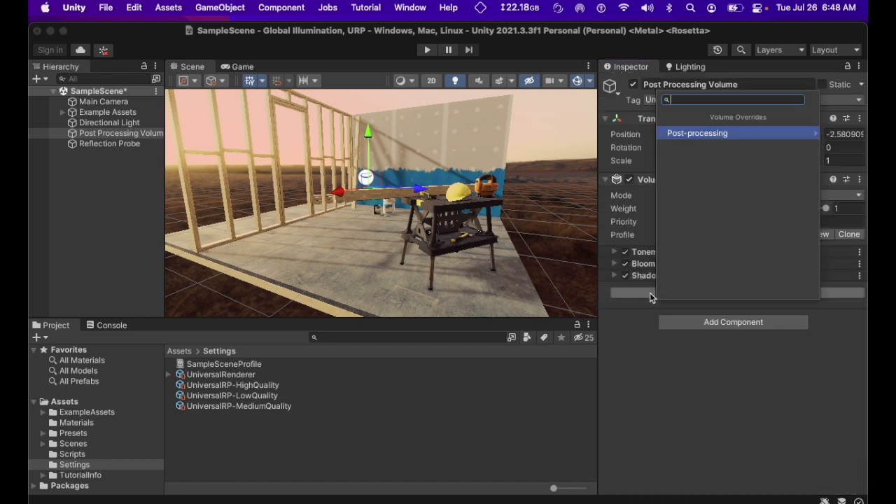
left_click(694, 138)
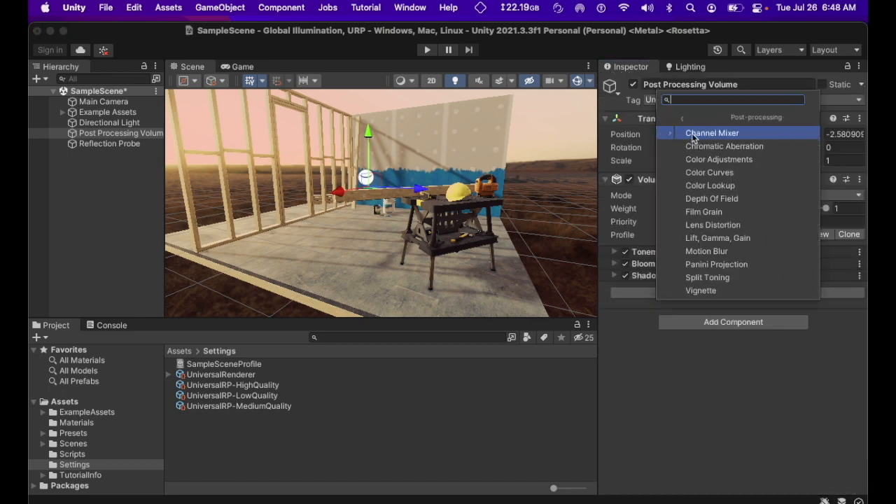
scroll(690, 259, "down", 1)
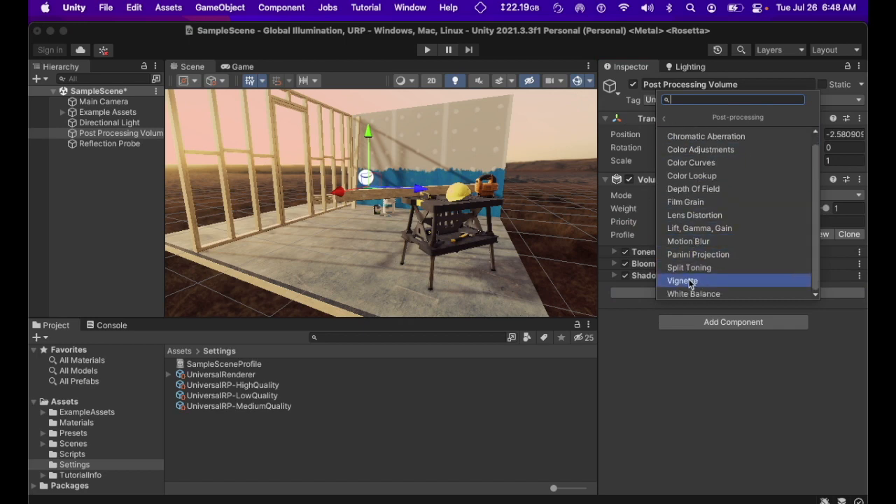
left_click(690, 283)
left_click(620, 299)
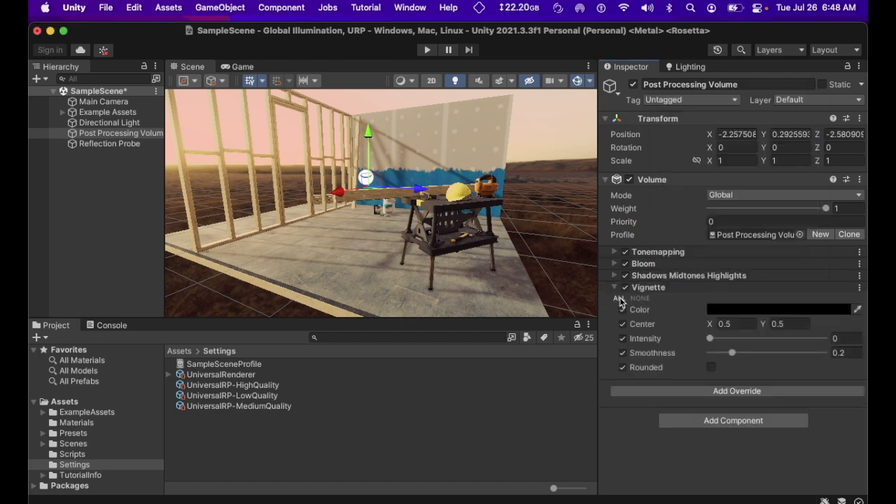
left_click(625, 288)
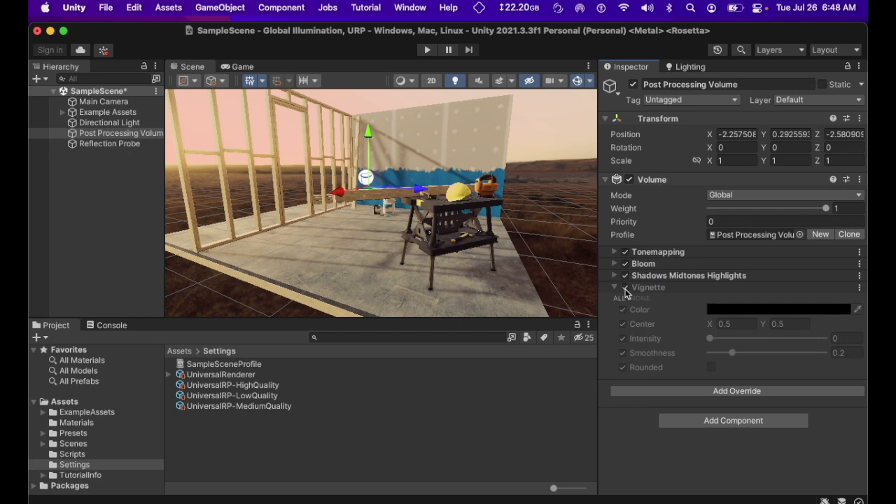
left_click(625, 288)
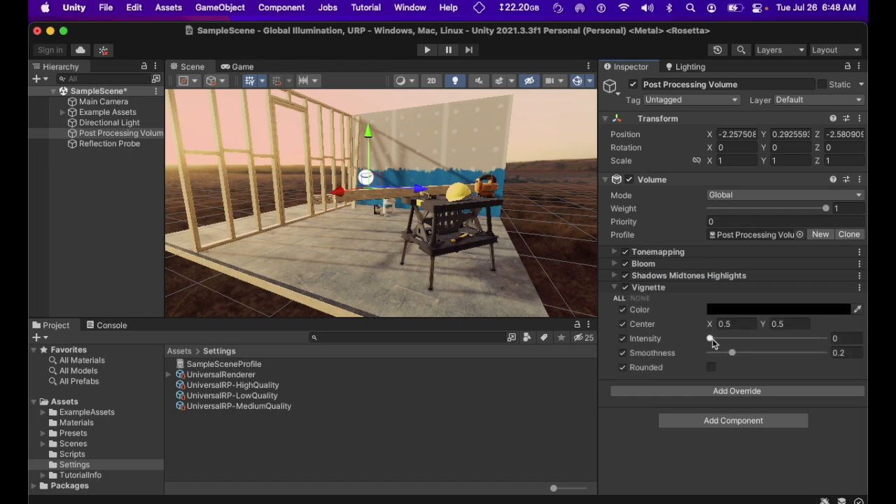
- Set the Vignette's Center to X 0.53 and Y 0.39, Intensity to 0.305 and Smoothness to 0.673
left_click_drag(711, 341, 746, 341)
left_click(765, 326)
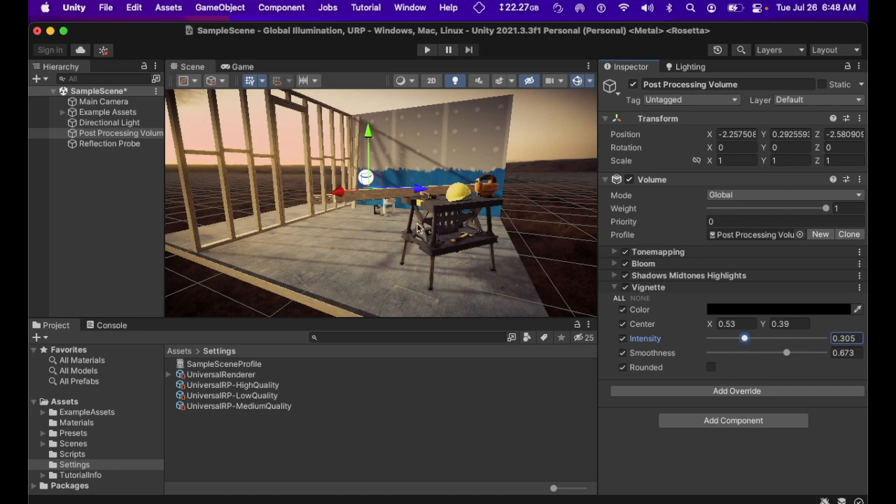
mouse_move(422, 218)
right_mouse_down()
mouse_move(394, 211)
mouse_move(429, 222)
right_mouse_up()
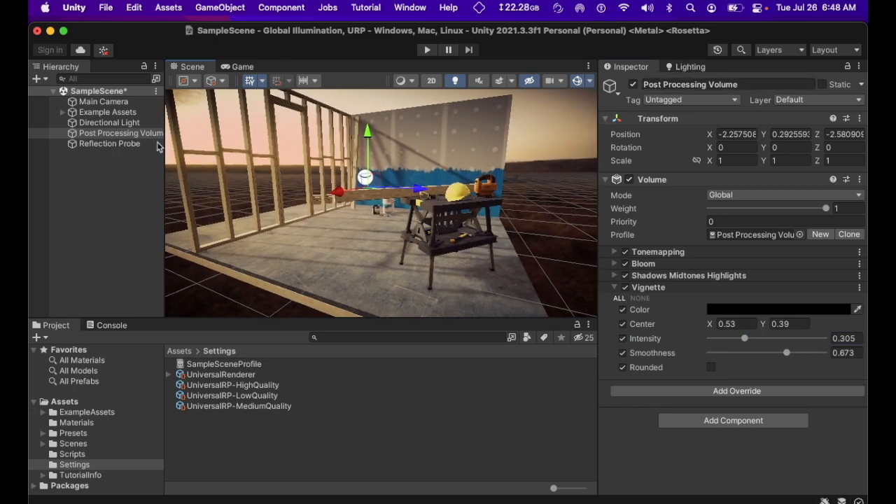
- Change the Directional Light's color to the muted brown 98856B
left_click(127, 123)
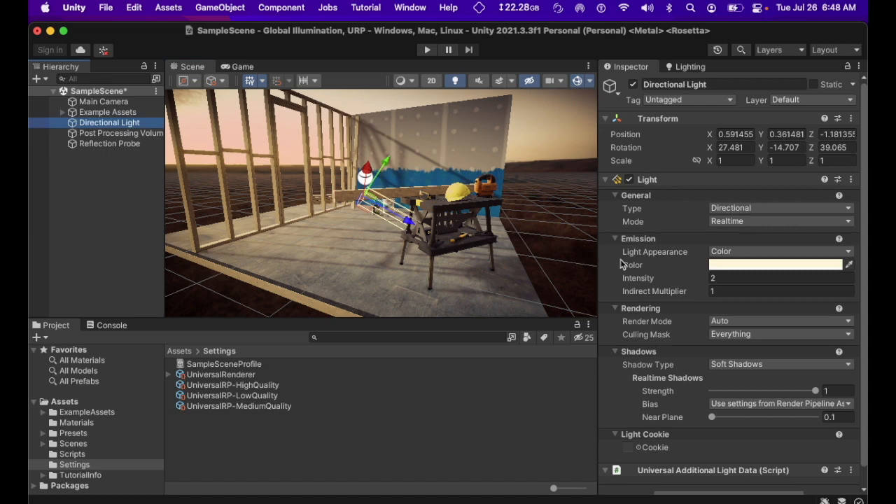
left_click(721, 269)
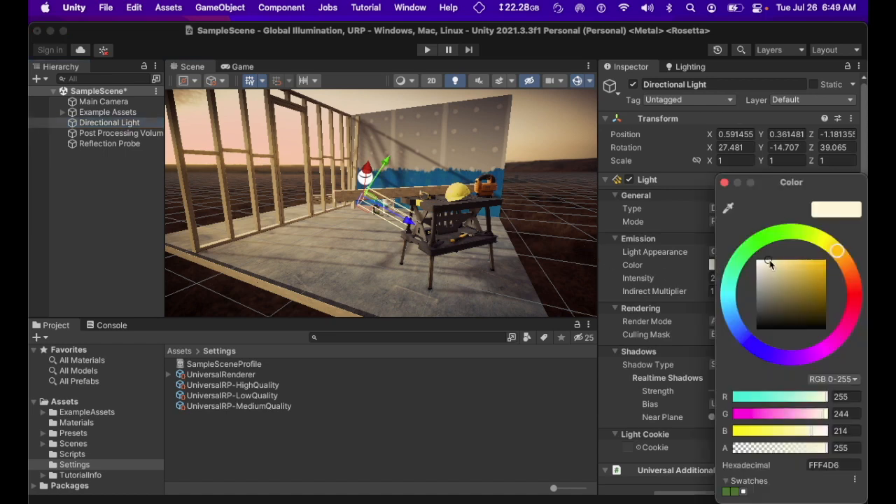
mouse_move(770, 260)
left_mouse_down()
mouse_move(791, 316)
mouse_move(816, 320)
mouse_move(784, 291)
left_mouse_up()
mouse_move(837, 252)
left_mouse_down()
mouse_move(849, 266)
mouse_move(844, 260)
left_mouse_up()
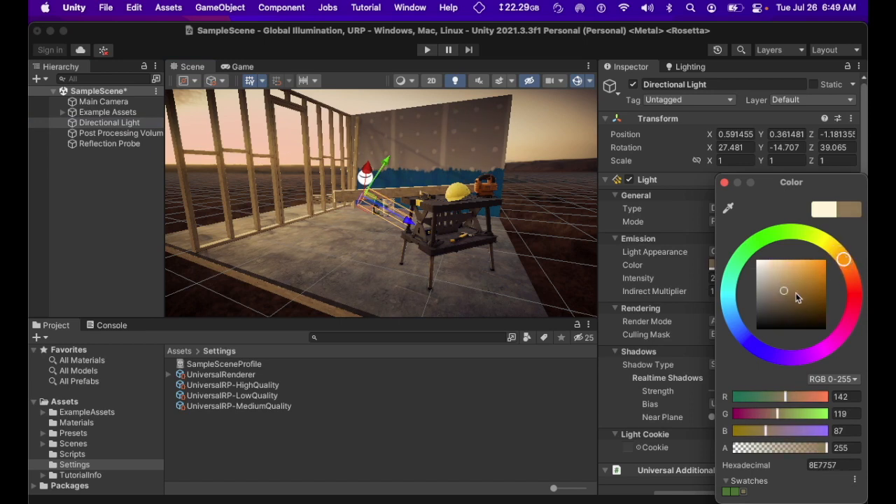
left_click_drag(785, 294, 779, 290)
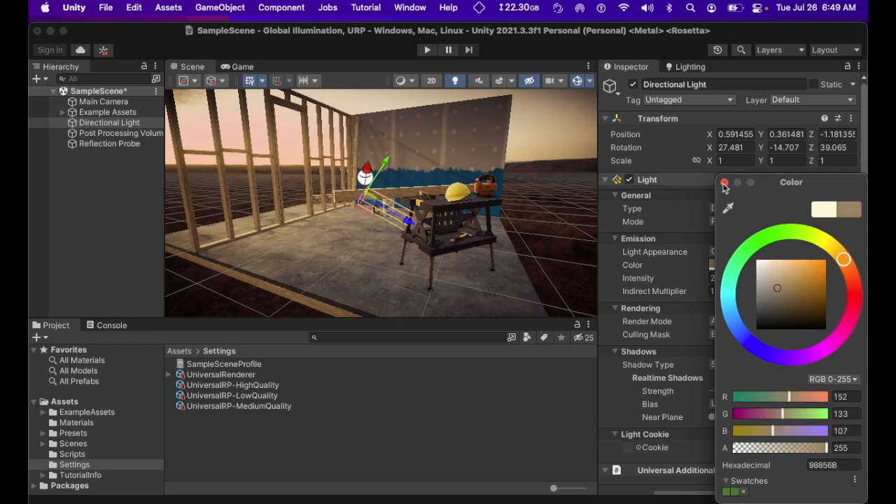
left_click(725, 182)
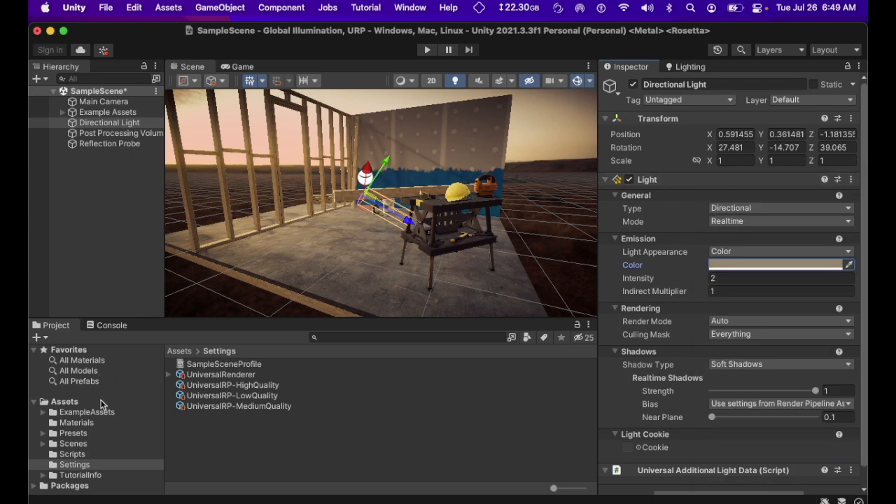
- Change the Tint Color of My Cubemap Skybox Material to the greyish 7E776C and inspect the workbench under it
left_click(64, 401)
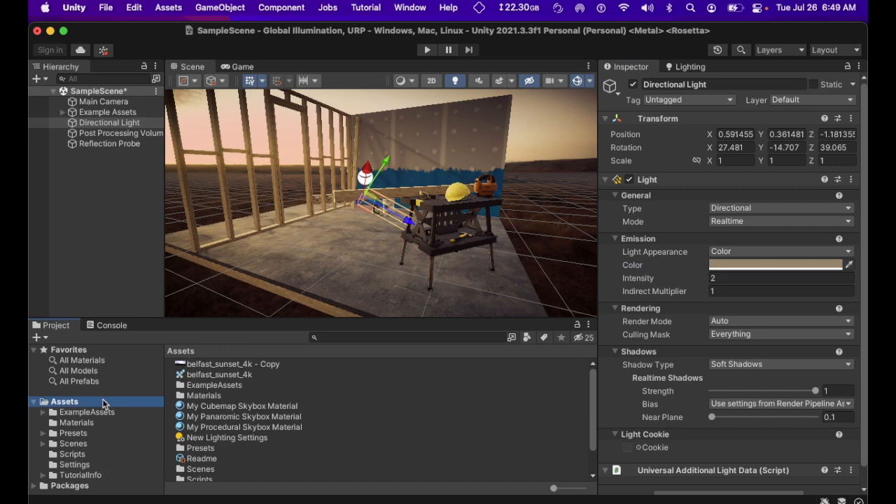
left_click(226, 407)
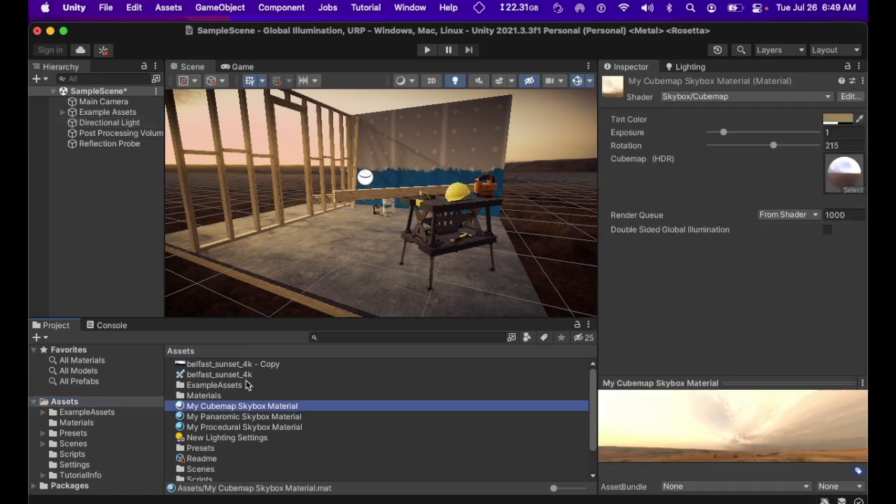
left_click(839, 120)
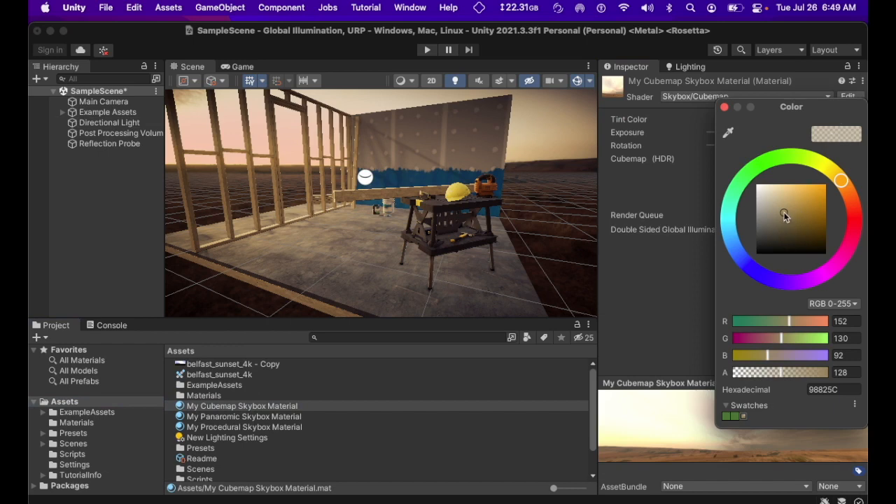
left_click_drag(785, 218, 767, 221)
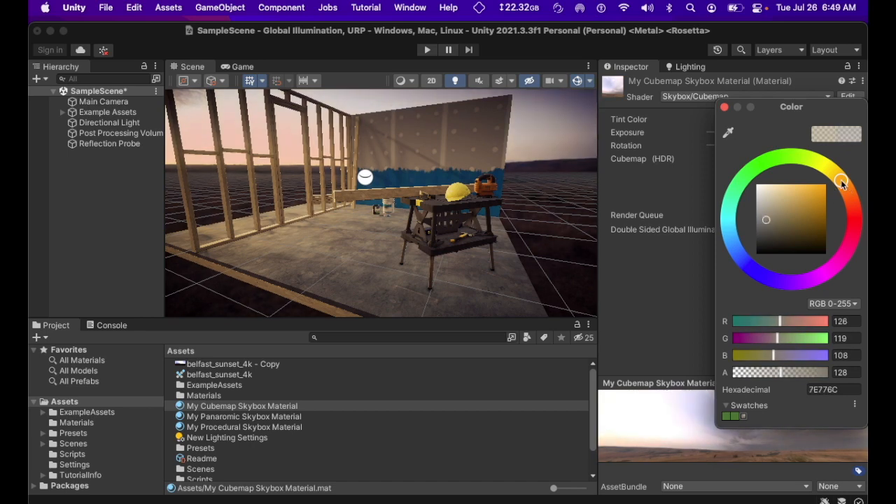
mouse_move(843, 184)
left_mouse_down()
mouse_move(850, 193)
mouse_move(814, 164)
mouse_move(846, 190)
mouse_move(843, 182)
left_mouse_up()
scroll(432, 201, "down", 6)
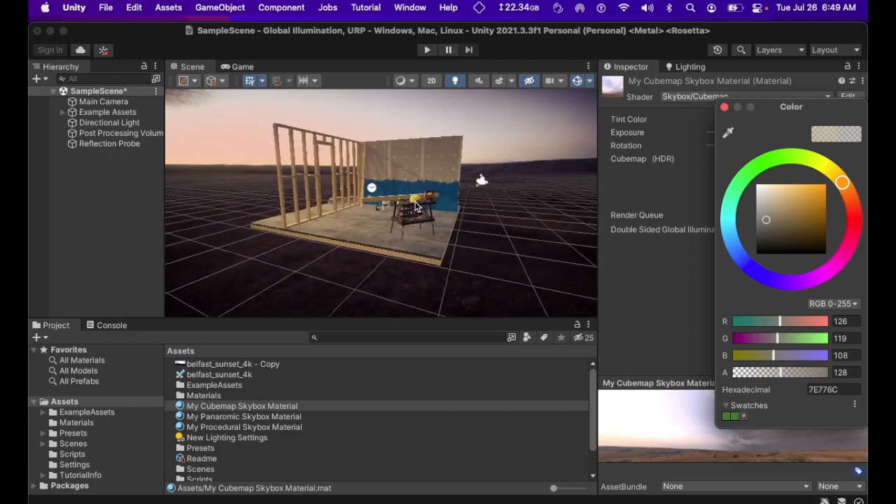
scroll(416, 205, "up", 10)
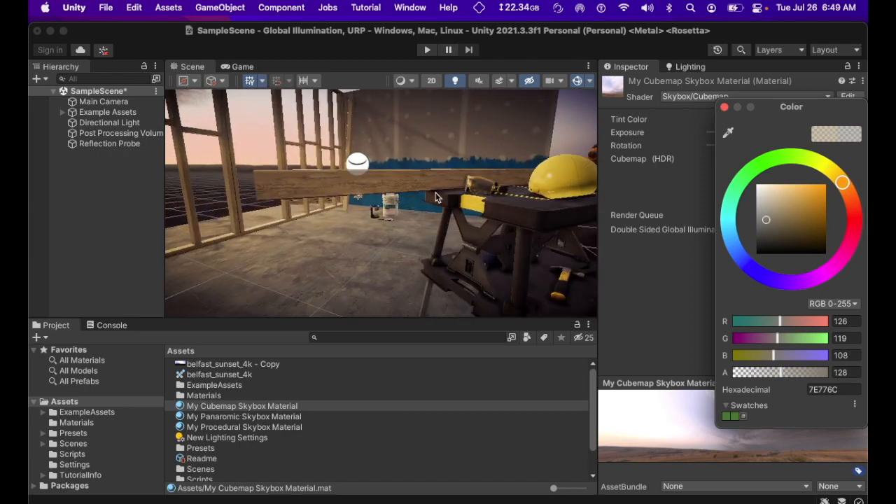
mouse_move(468, 216)
middle_mouse_down()
mouse_move(453, 226)
mouse_move(469, 229)
middle_mouse_up()
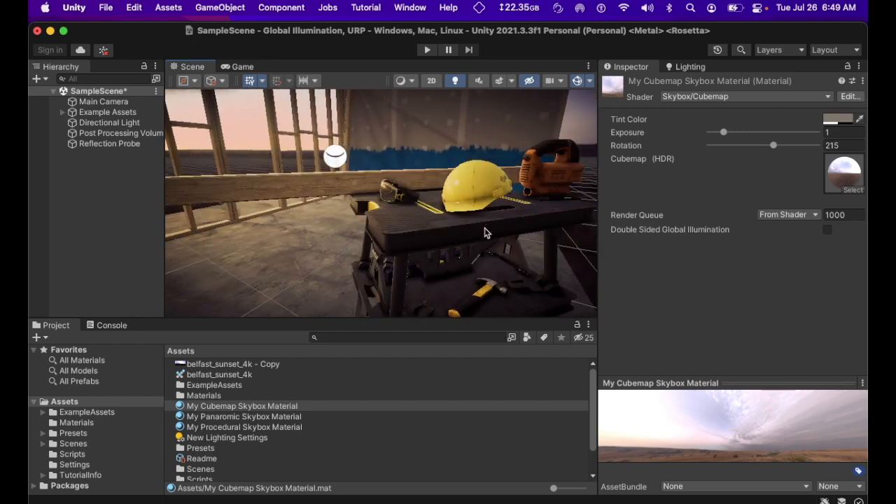
- Enable Fog in the Environment lighting settings with a color sampled from the sky and a Density of 0.23
scroll(529, 224, "down", 2)
scroll(462, 243, "down", 4)
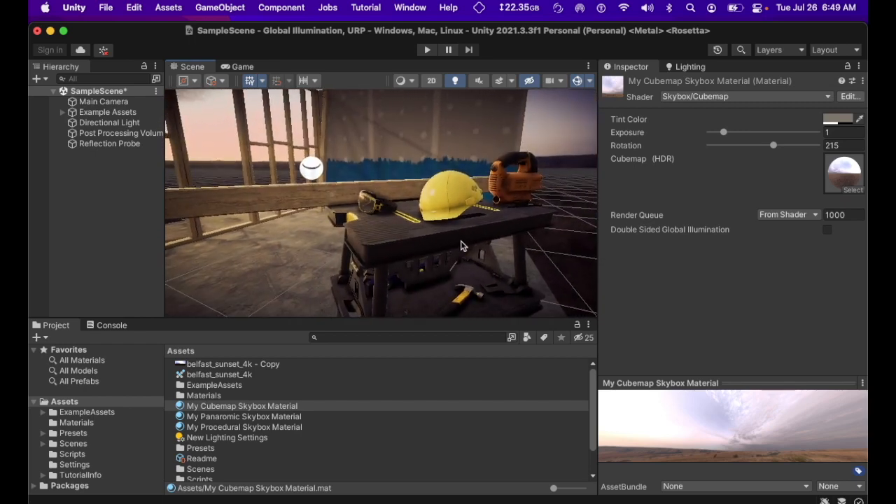
scroll(449, 240, "down", 1)
middle_click_drag(434, 232, 435, 232)
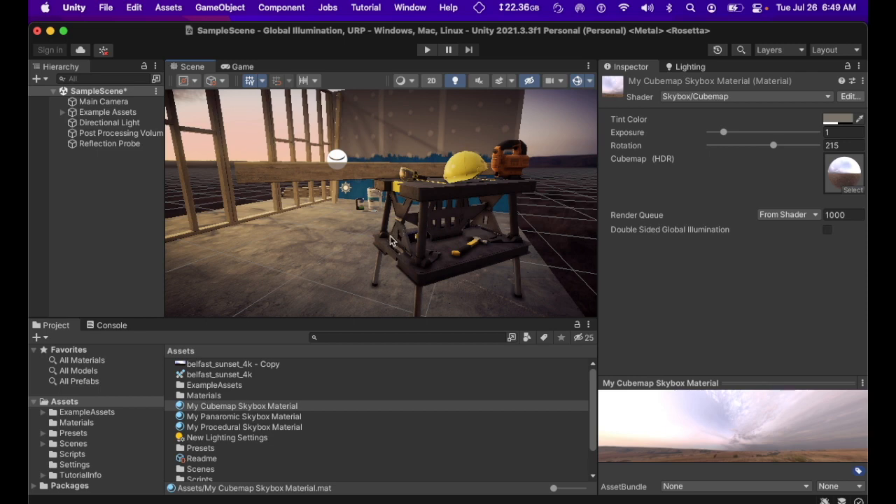
scroll(381, 242, "down", 5)
scroll(383, 243, "up", 3)
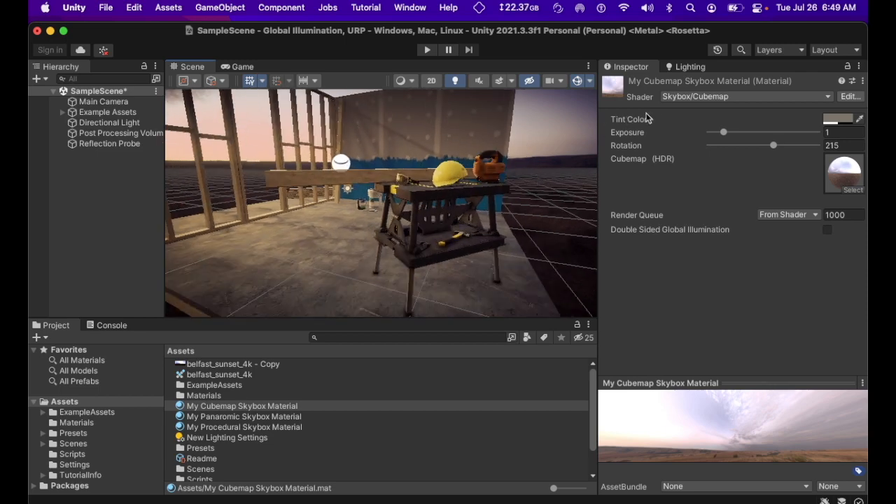
left_click(691, 67)
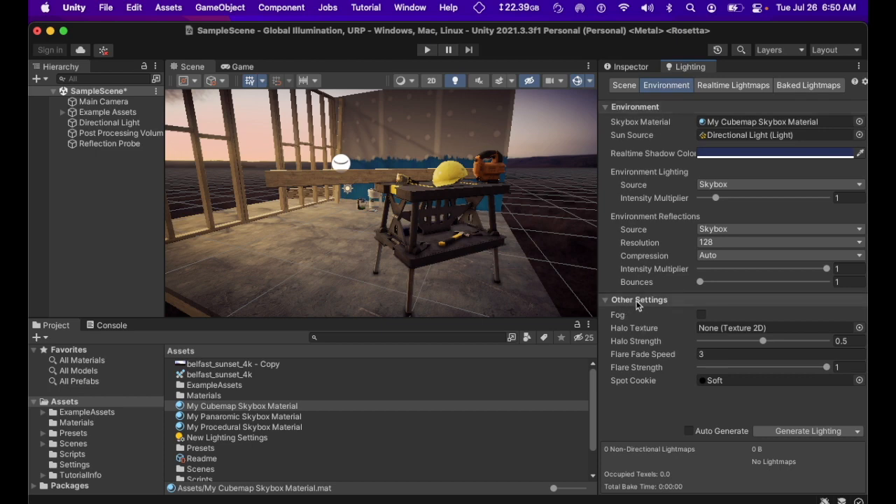
left_click(702, 315)
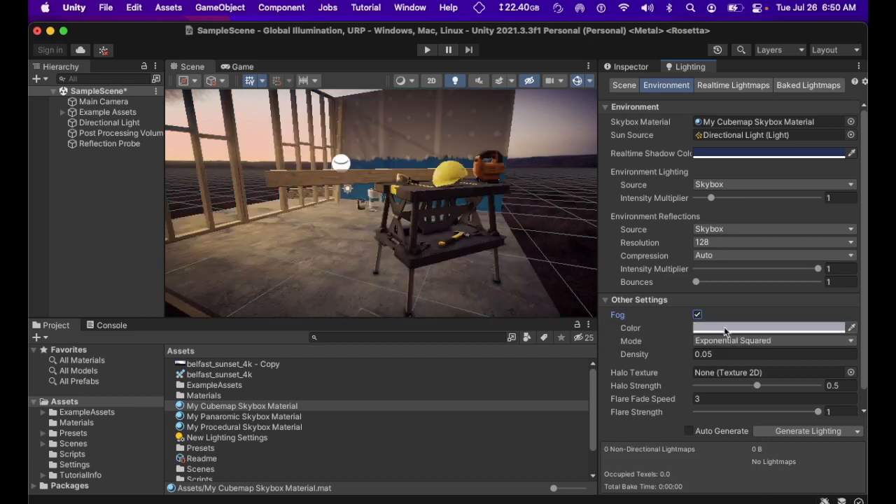
left_click(852, 329)
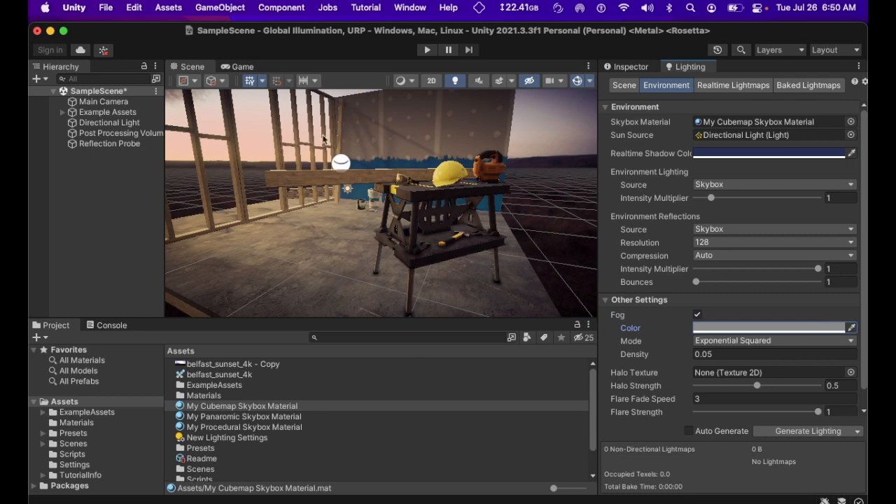
left_click(556, 127)
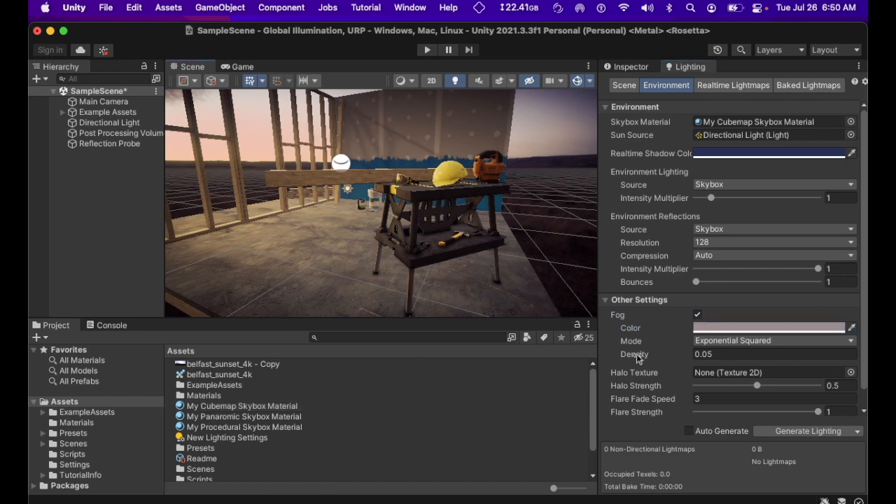
left_click_drag(637, 357, 643, 358)
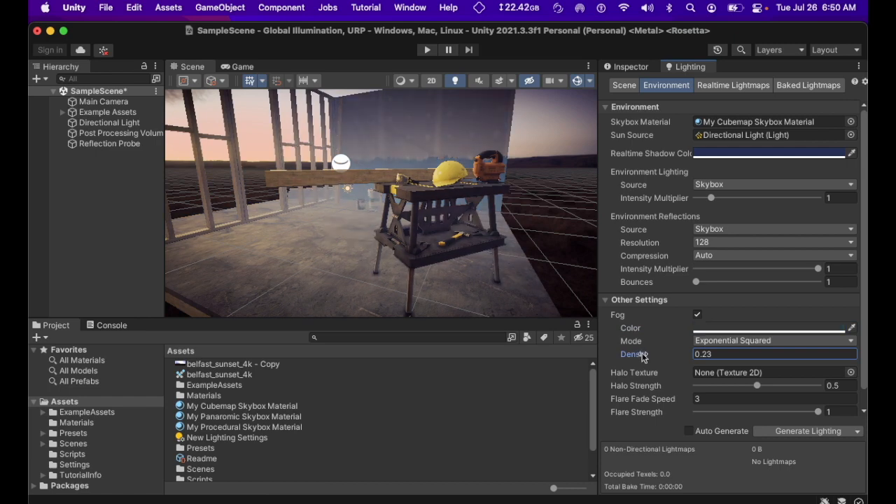
- Change the Fog color to the warm tan AE9277
left_click(848, 329)
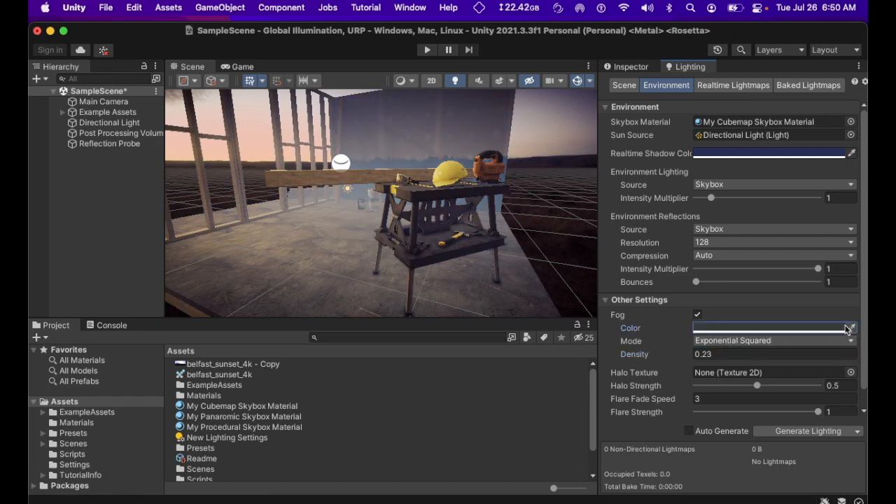
left_click(797, 328)
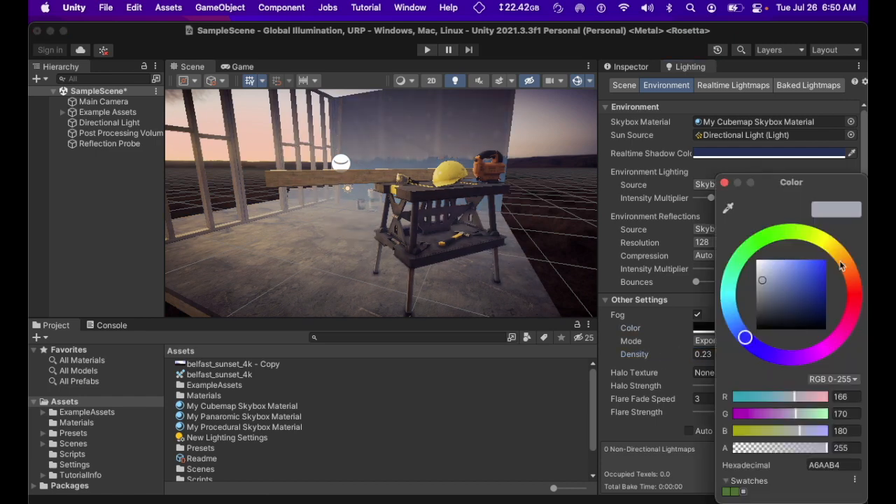
left_click(849, 267)
left_click_drag(793, 273, 778, 282)
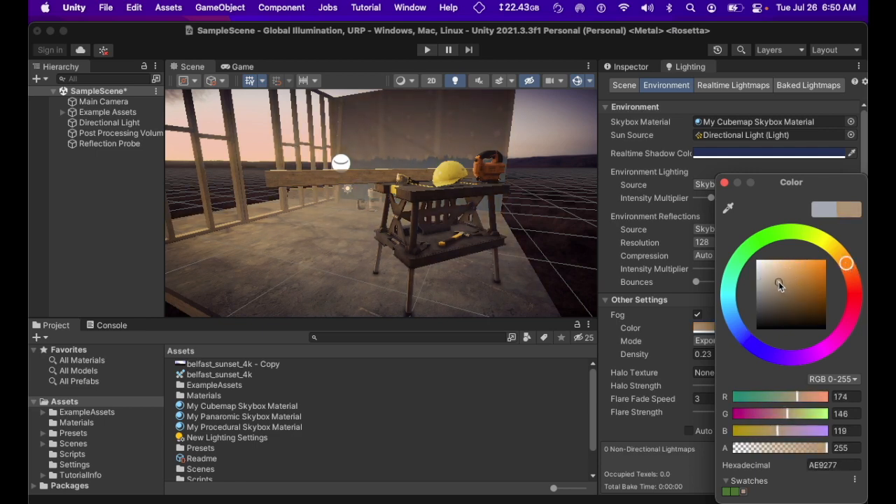
left_click(725, 183)
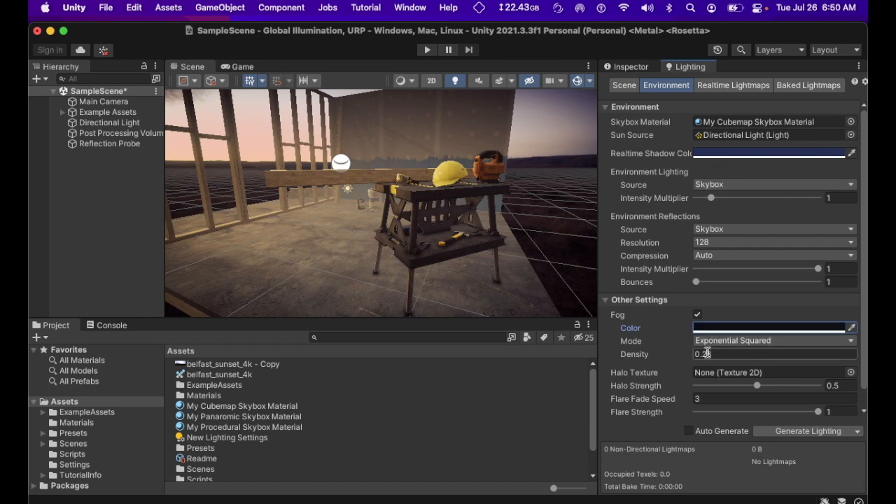
- Raise the Fog Density to 0.86 and inspect the room and workbench from far away and close up
mouse_move(686, 359)
left_mouse_down()
mouse_move(659, 355)
mouse_move(678, 356)
left_mouse_up()
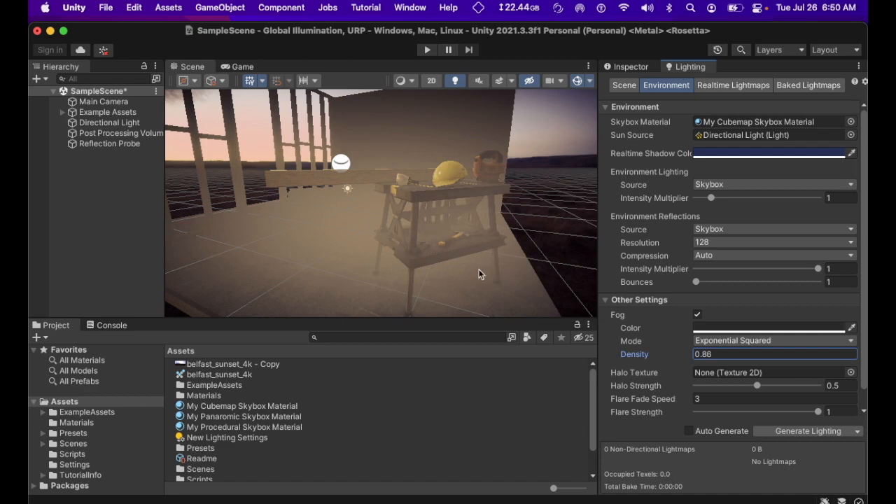
scroll(387, 227, "down", 15)
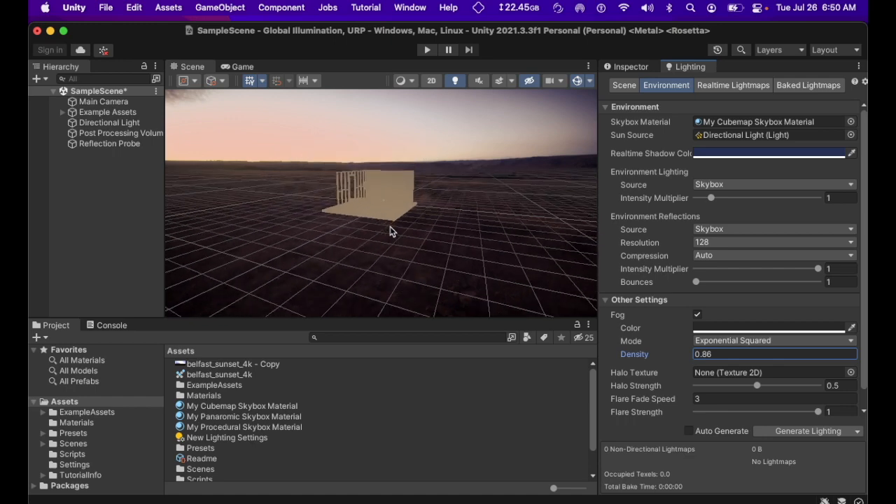
scroll(390, 226, "up", 10)
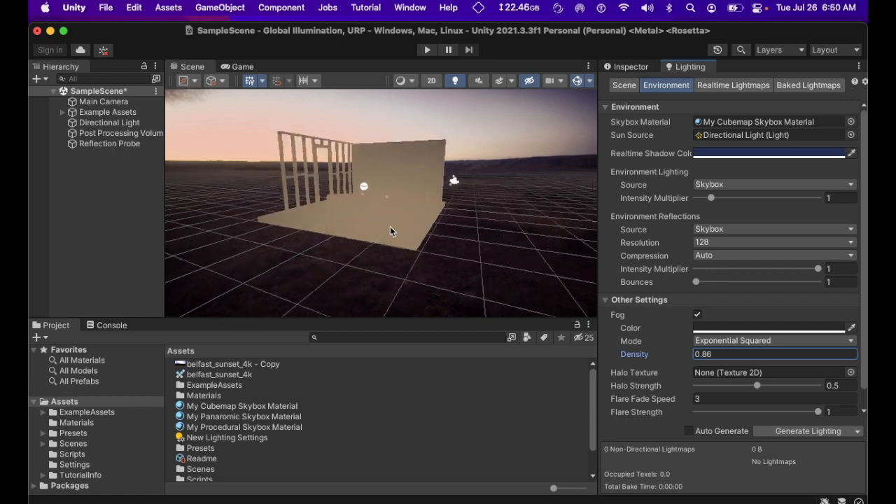
scroll(390, 227, "up", 5)
scroll(390, 226, "down", 8)
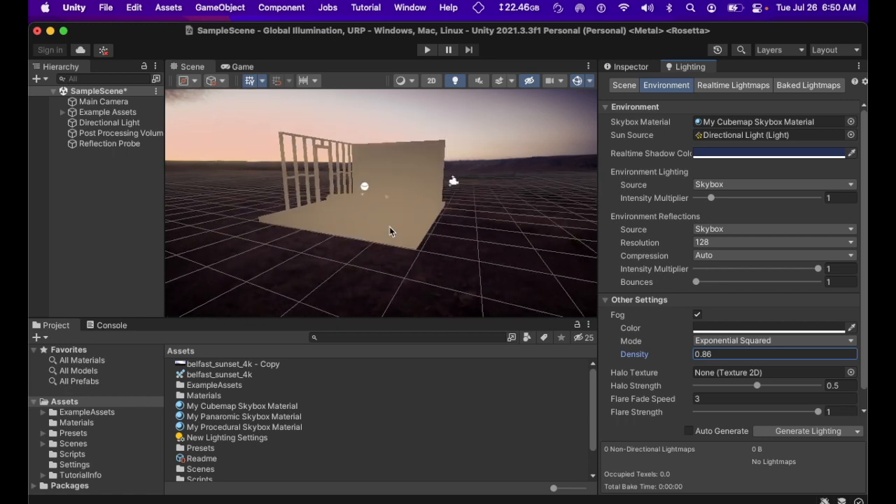
scroll(390, 225, "up", 4)
scroll(390, 226, "up", 10)
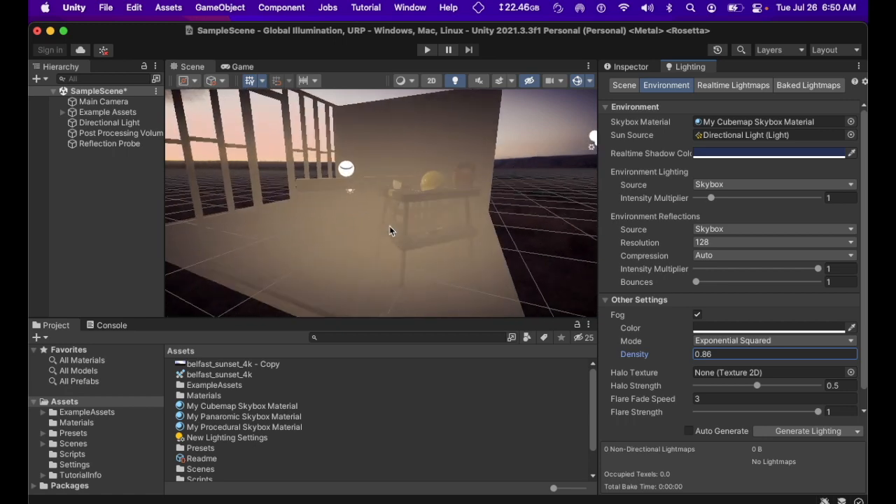
scroll(389, 225, "up", 8)
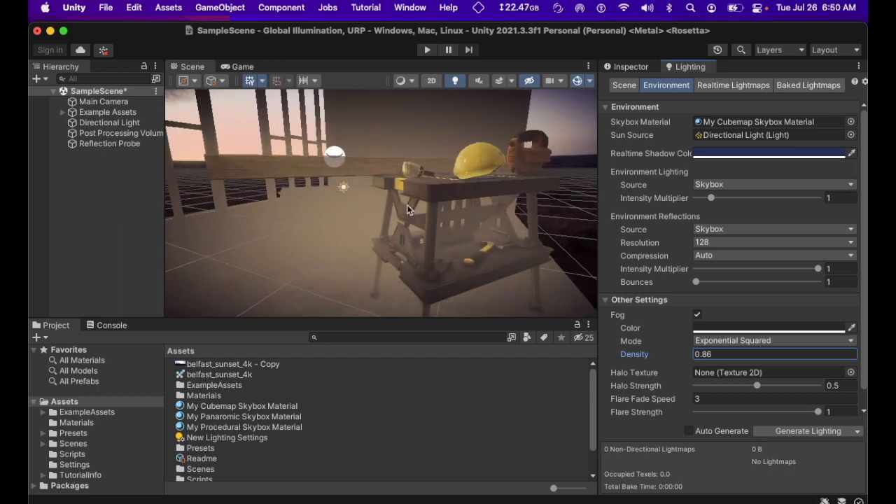
scroll(408, 203, "up", 4)
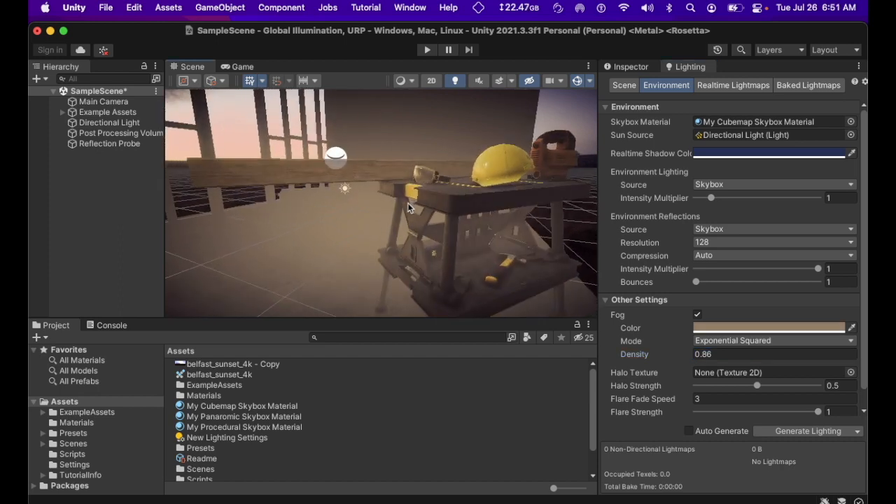
scroll(407, 203, "up", 2)
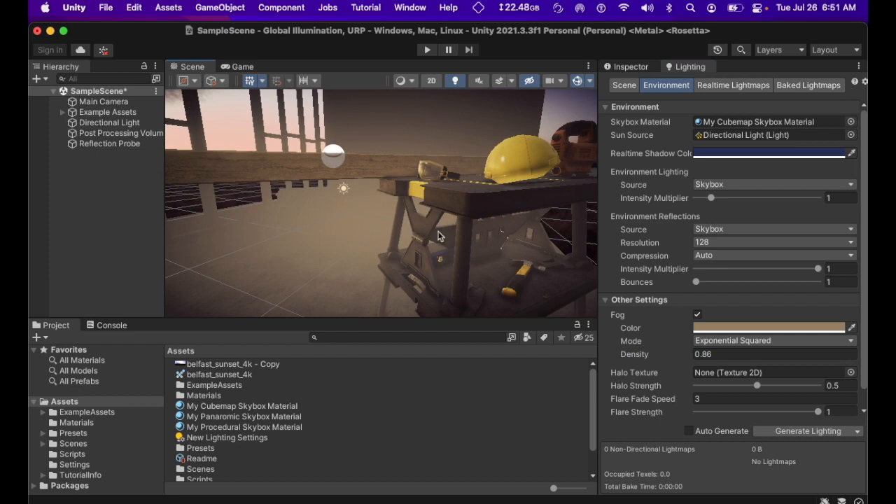
- Lower the Fog Density to 0.31 and check the fog around the workbench at several distances
left_click_drag(669, 355, 650, 356)
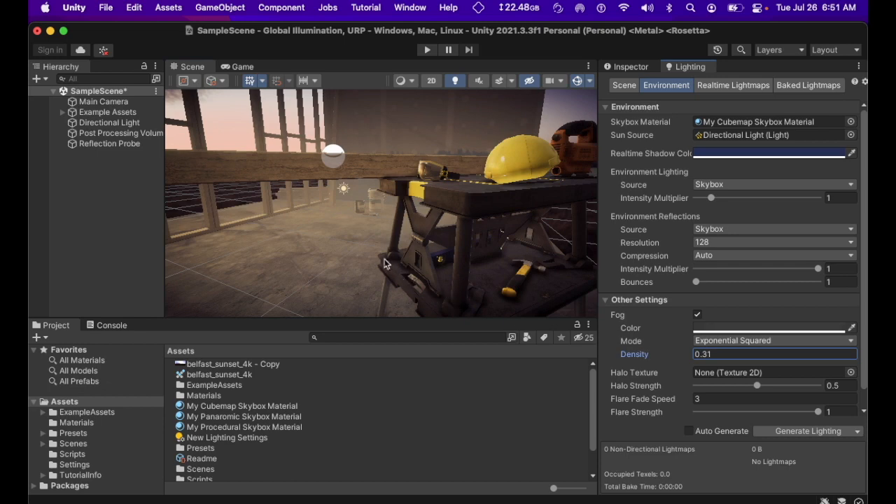
right_click_drag(390, 246, 423, 250)
middle_click_drag(397, 242, 391, 241)
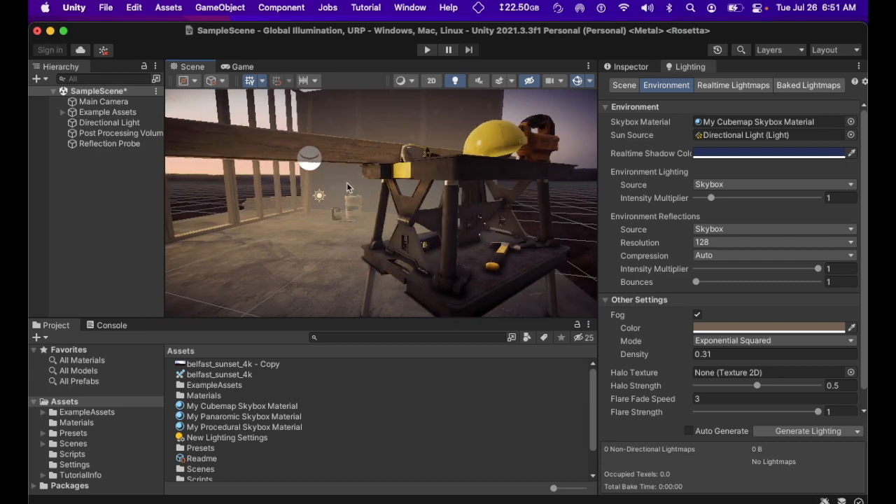
scroll(404, 217, "down", 10)
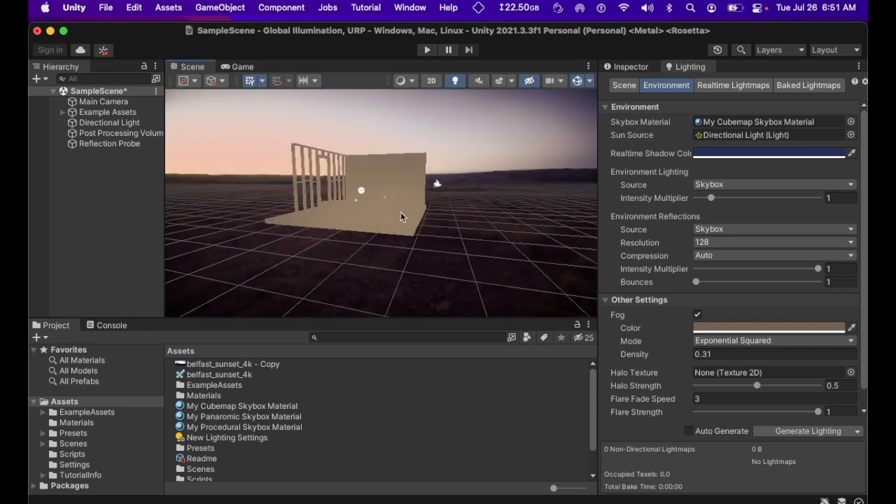
scroll(377, 218, "up", 5)
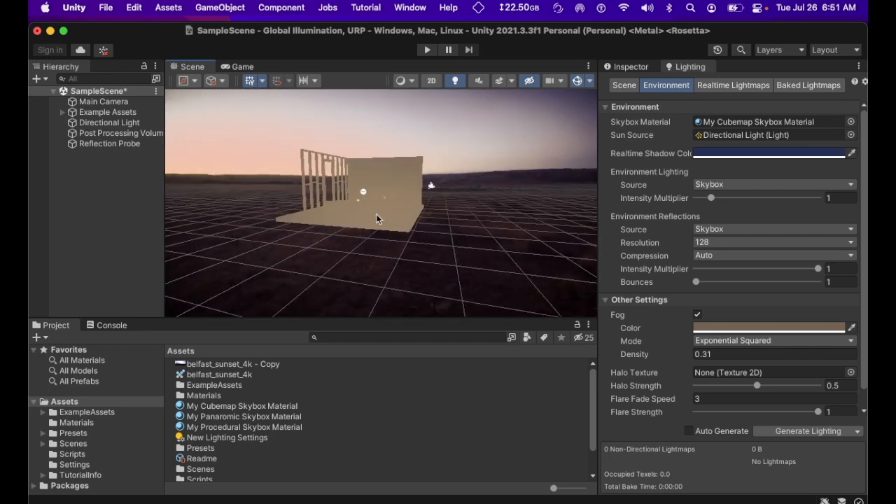
scroll(377, 219, "up", 8)
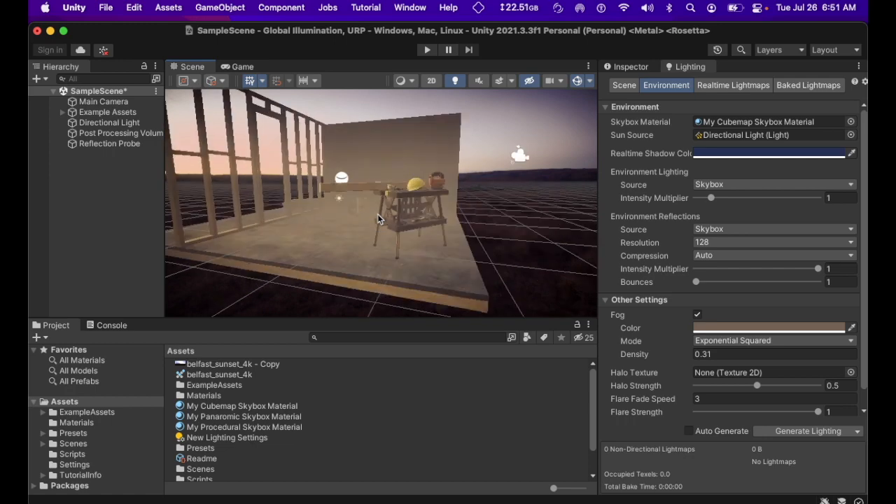
scroll(379, 219, "down", 5)
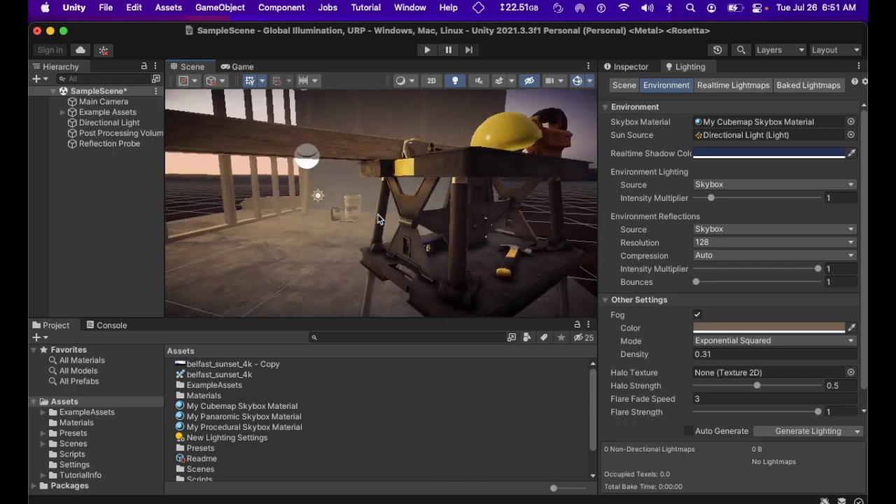
mouse_move(381, 215)
middle_mouse_down()
mouse_move(383, 224)
mouse_move(384, 213)
mouse_move(396, 223)
middle_mouse_up()
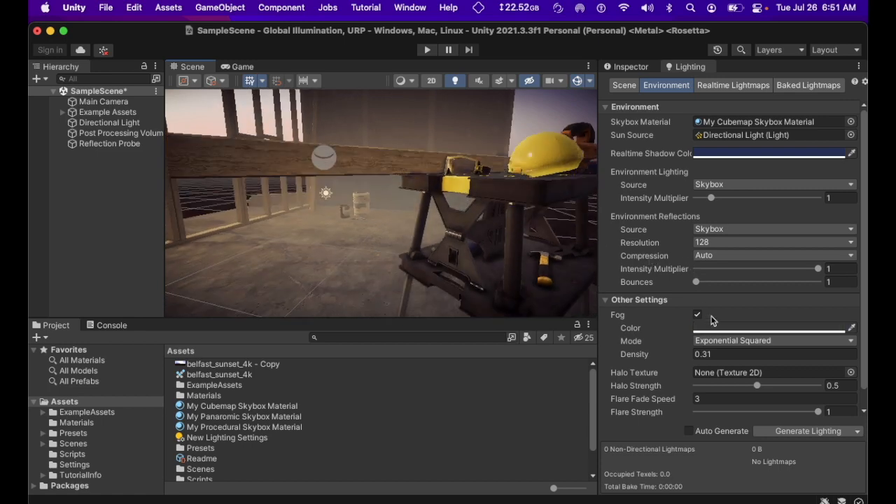
- Set the Fog Density to 0.25 and view the workbench from a slightly shifted viewpoint
left_click(671, 356)
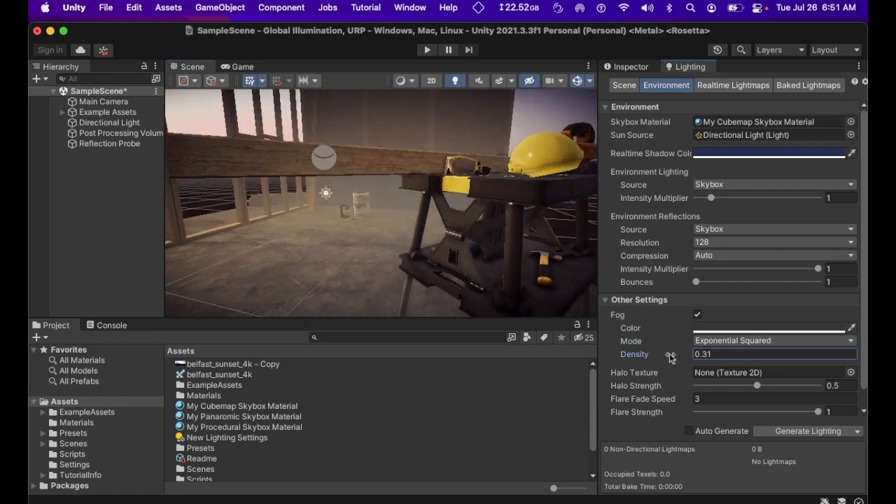
left_click_drag(669, 357, 669, 358)
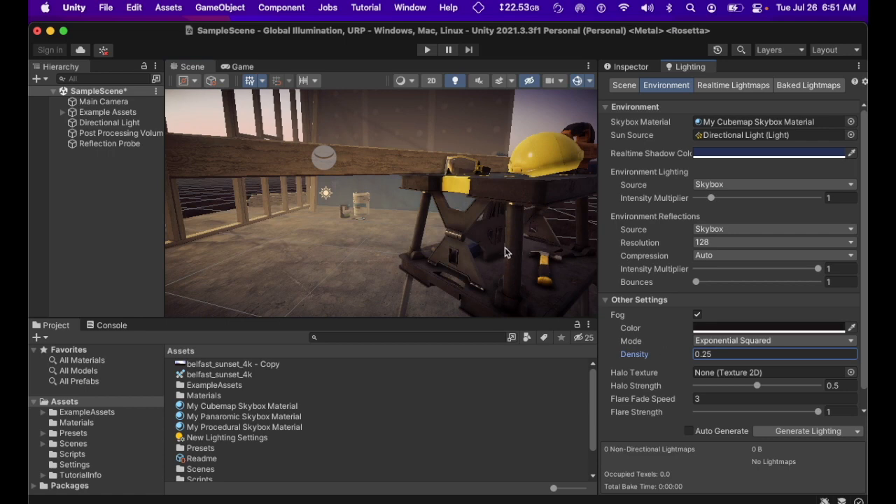
middle_click_drag(526, 257, 505, 251)
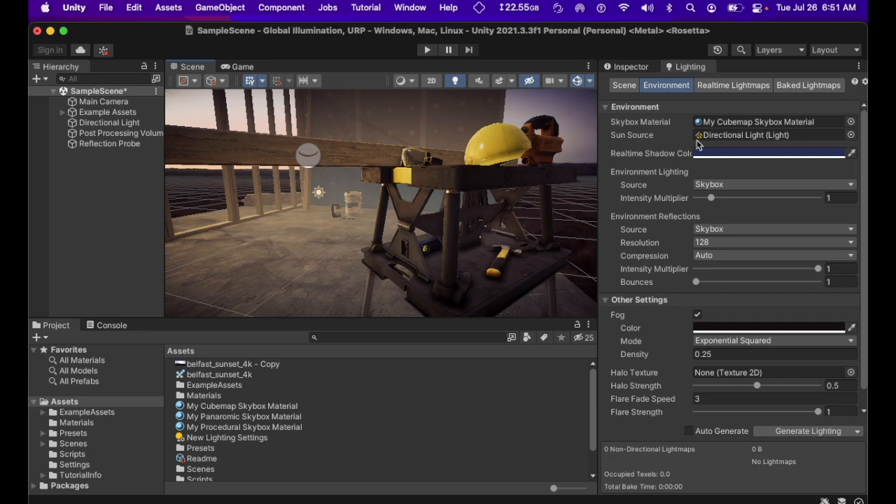
- Enable Realtime and Baked Global Illumination in the scene's lighting settings and set the Lightmapper to Enlighten
left_click(624, 86)
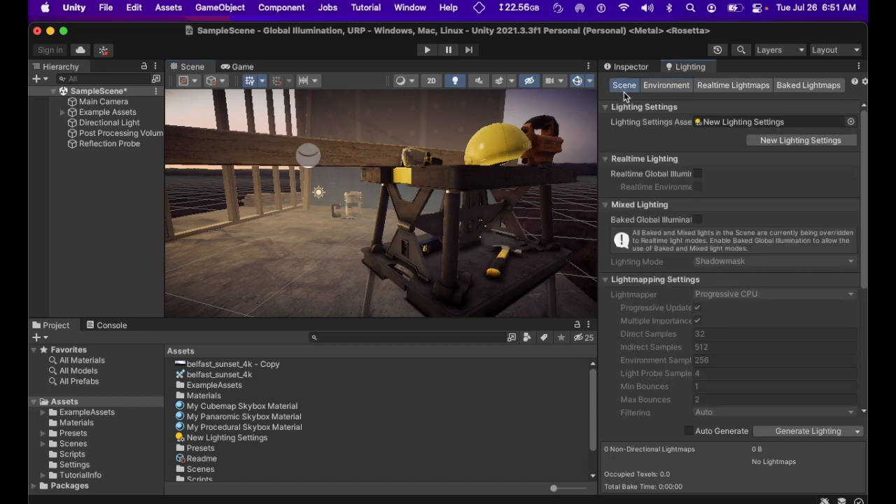
left_click(695, 175)
left_click(697, 220)
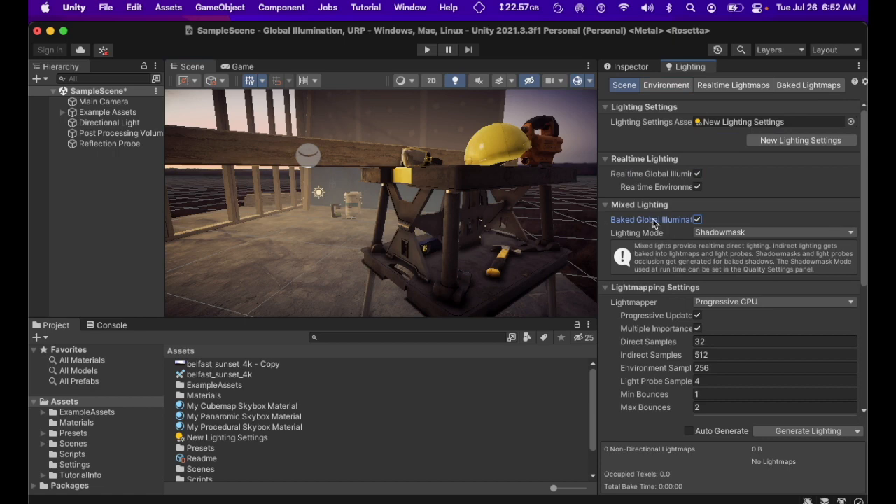
mouse_move(656, 225)
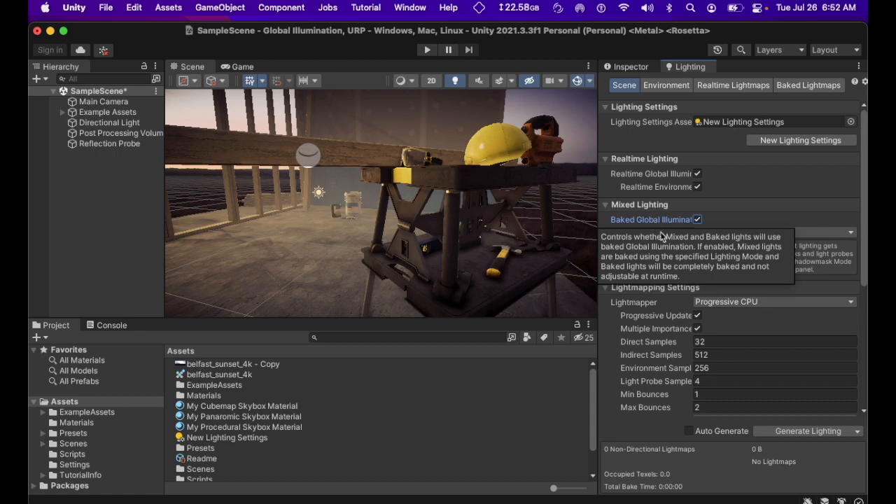
left_click(722, 306)
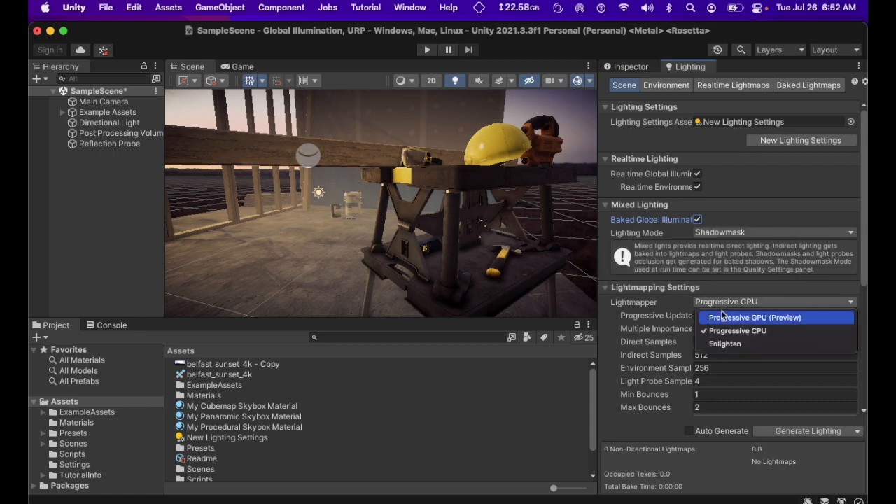
left_click(729, 346)
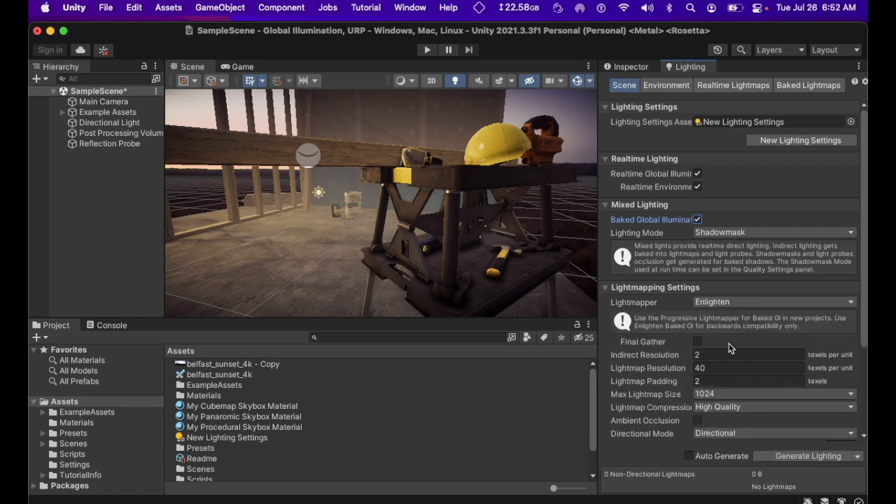
- Enable Final Gather for the Enlighten lightmapper and generate the scene's lighting
left_click(697, 342)
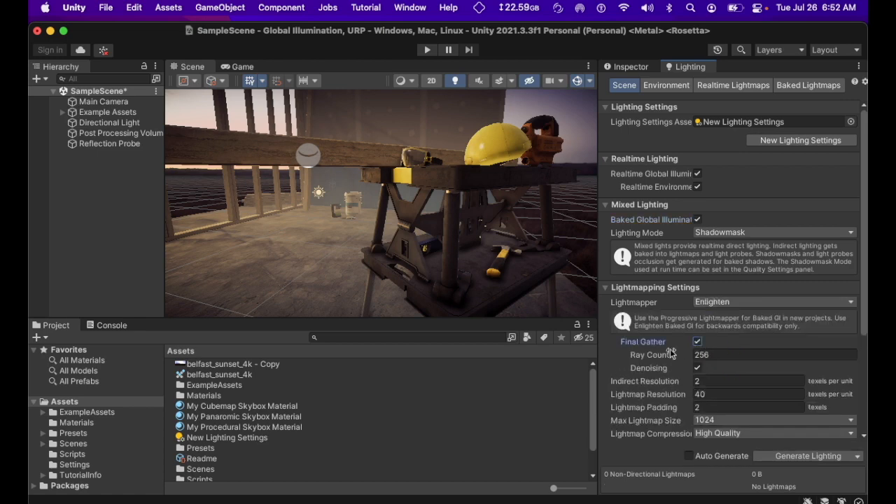
scroll(671, 354, "down", 4)
scroll(671, 352, "down", 1)
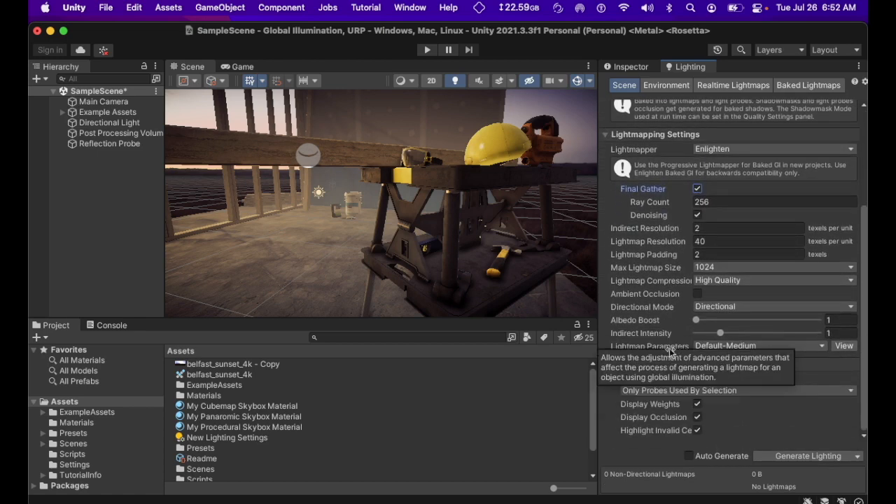
left_click(780, 459)
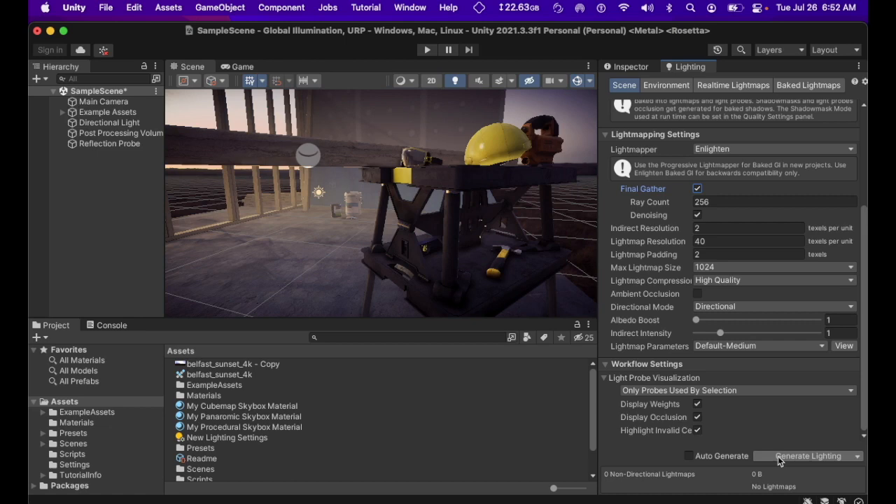
- Examine the workbench under the generated lighting and review the realtime, mixed and lightmapping settings
right_click_drag(461, 219, 464, 245)
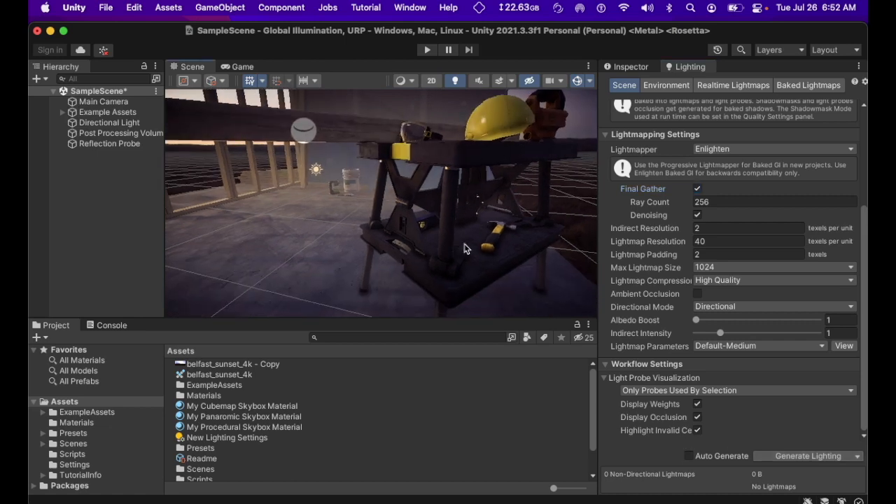
scroll(466, 249, "down", 5)
middle_click_drag(421, 235, 424, 227)
right_click_drag(440, 224, 519, 223)
scroll(465, 223, "up", 5)
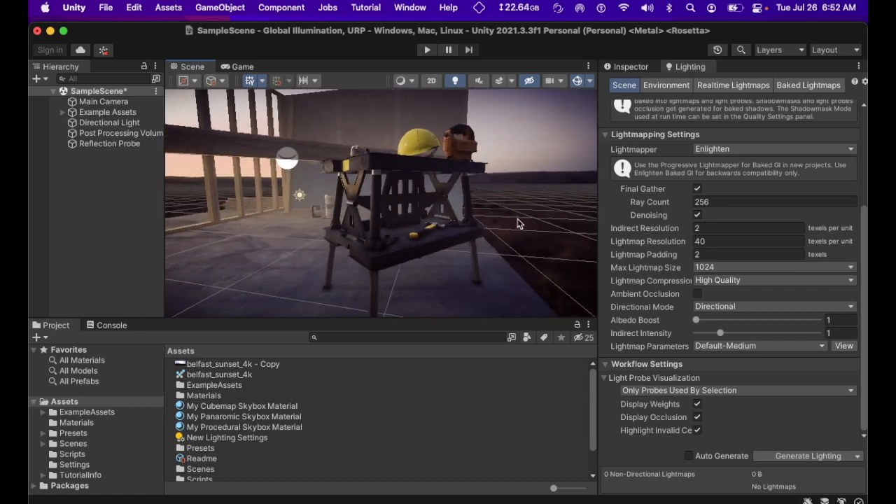
scroll(648, 241, "up", 5)
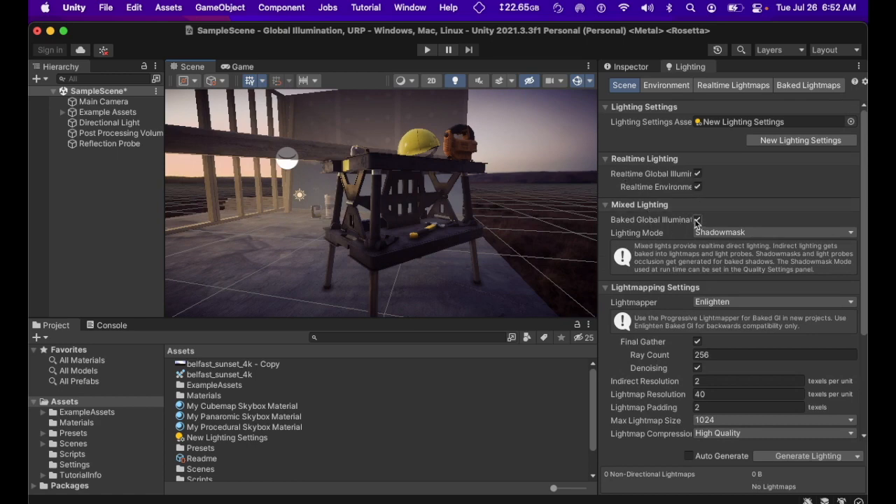
scroll(672, 307, "down", 1)
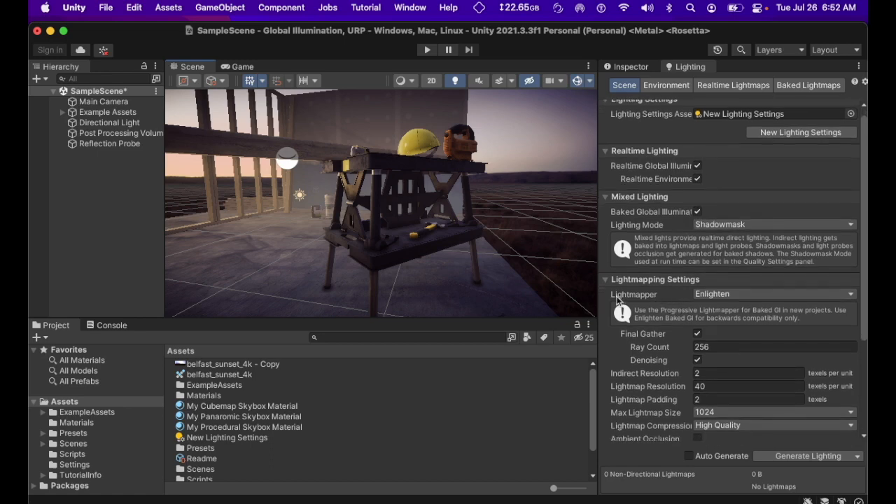
- Inspect the lighting on the back wall, wooden beam, workbench, goggles and yellow helmet from several angles and close up
left_click_drag(390, 255, 408, 259, "alt")
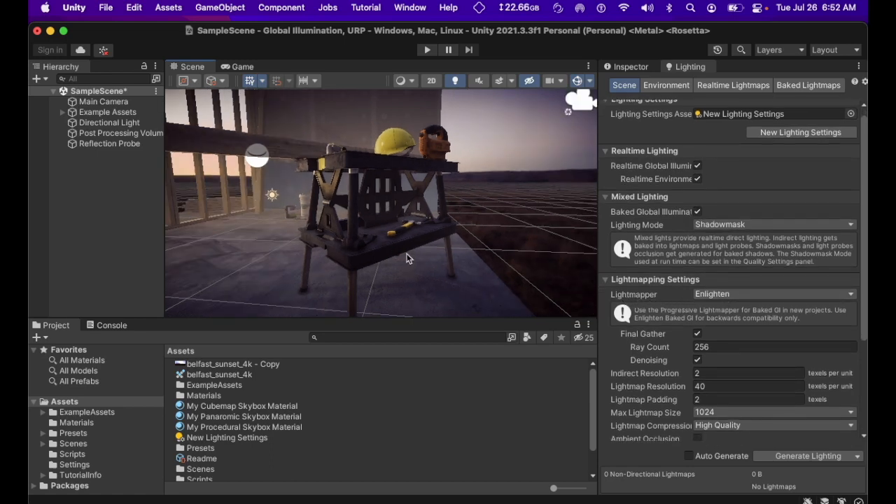
mouse_move(409, 259)
middle_mouse_down()
mouse_move(402, 254)
mouse_move(418, 260)
mouse_move(407, 263)
middle_mouse_up()
right_click_drag(416, 262, 396, 262)
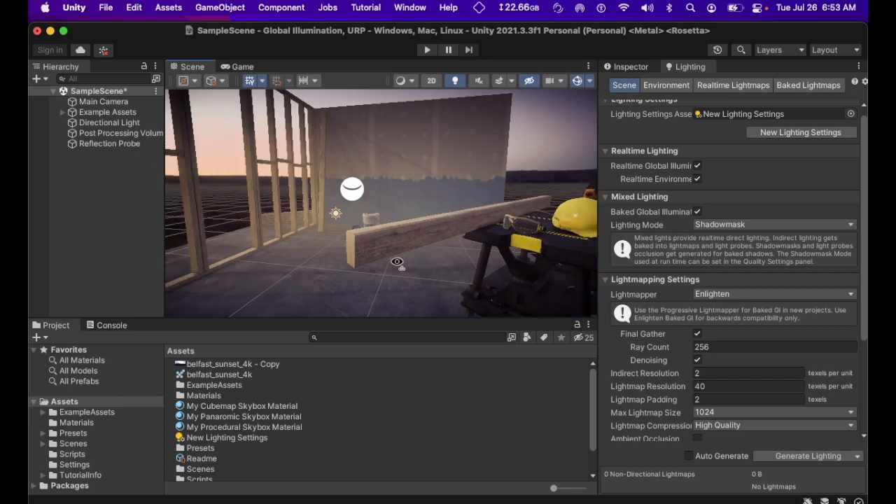
middle_click_drag(438, 262, 405, 259)
right_click_drag(412, 262, 410, 317)
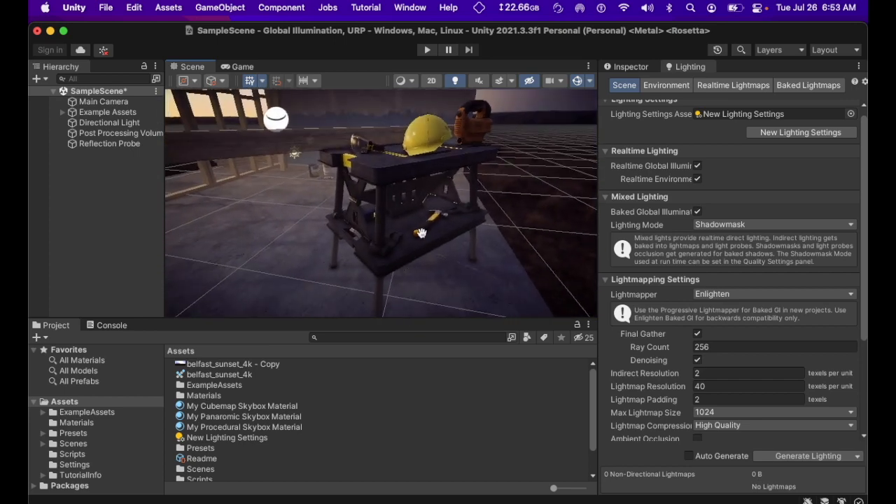
middle_click_drag(422, 234, 424, 251)
right_click_drag(423, 252, 414, 218)
middle_click_drag(413, 280, 416, 230)
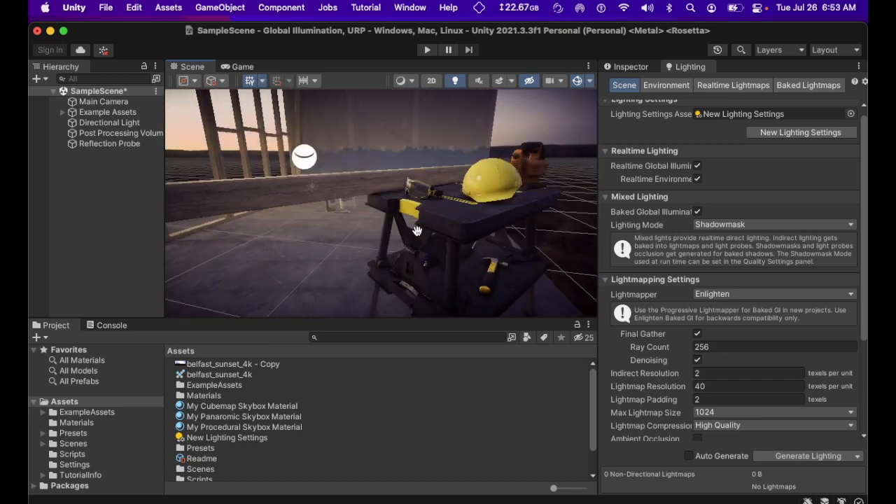
scroll(460, 231, "up", 5)
scroll(467, 229, "down", 5)
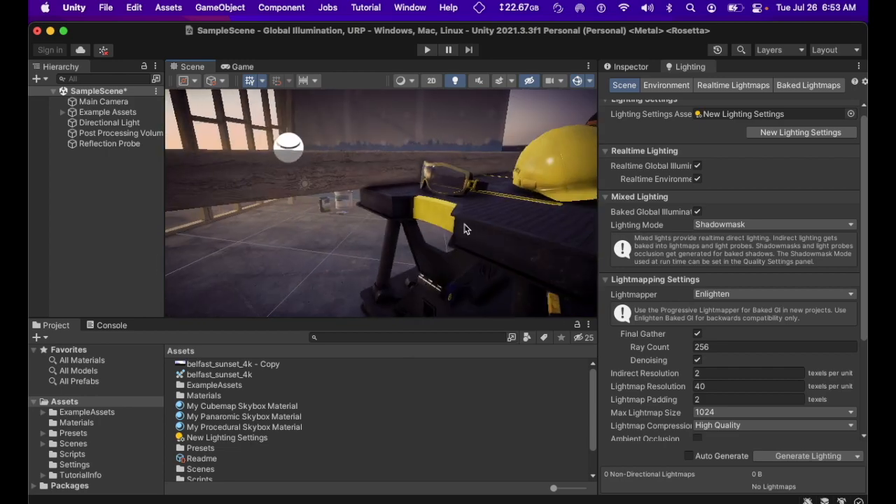
right_click_drag(530, 246, 474, 243)
left_click_drag(470, 237, 477, 240)
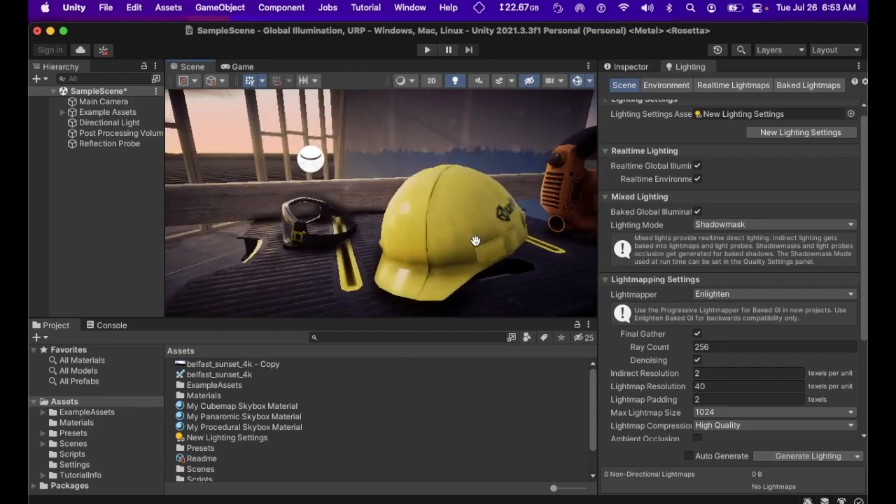
scroll(382, 234, "down", 10)
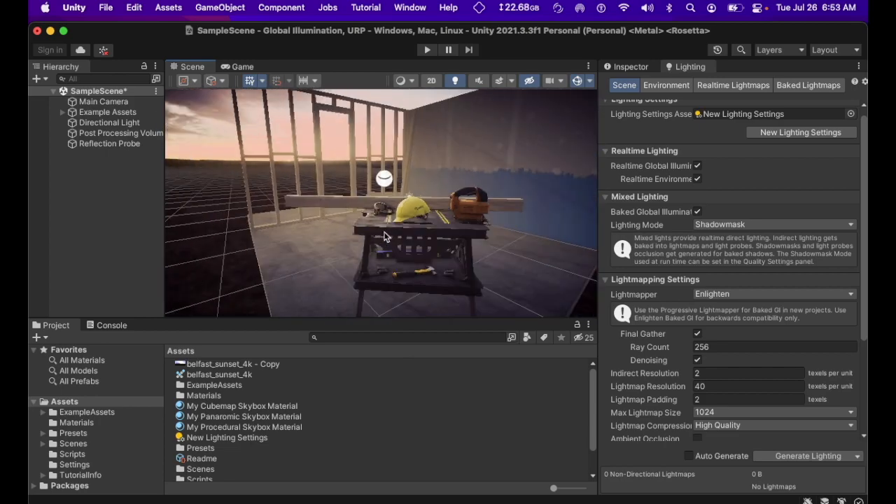
- Examine the baked lighting across the whole framed room from a distance and on the workbench tools from nearer
right_click_drag(381, 232, 330, 209)
key("d")
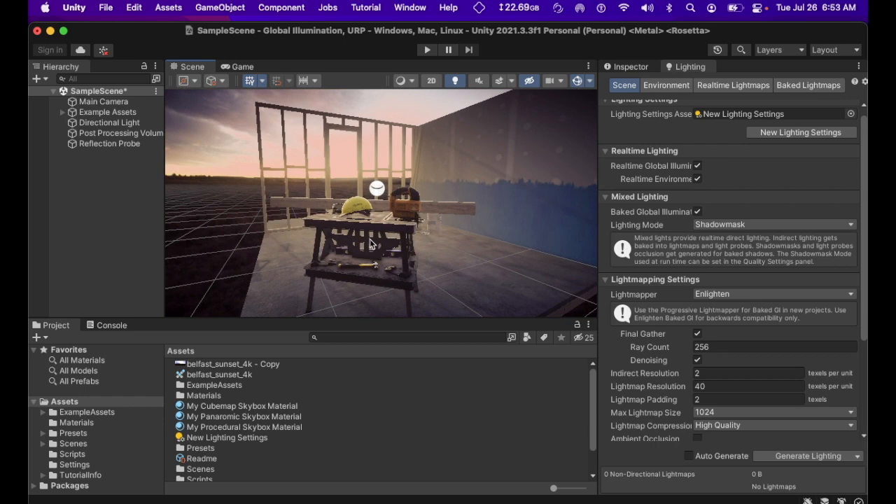
right_click_drag(375, 246, 403, 247)
key("a")
key("d")
key("a")
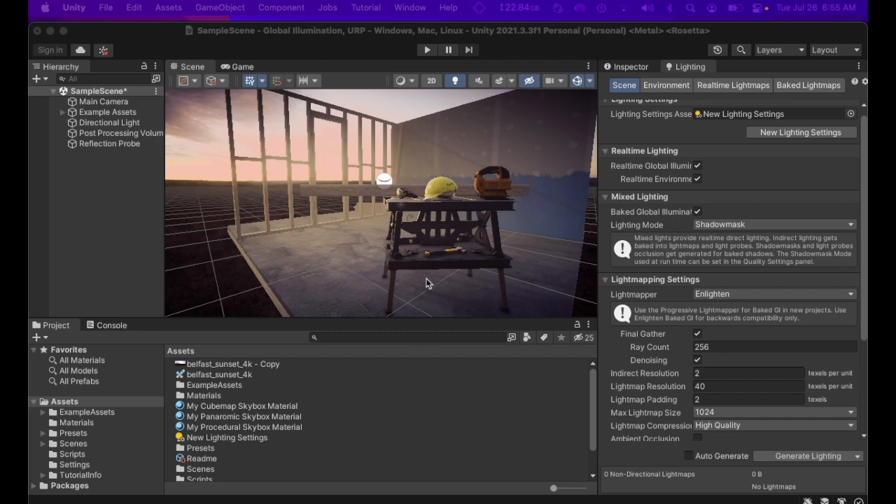
scroll(425, 280, "up", 5)
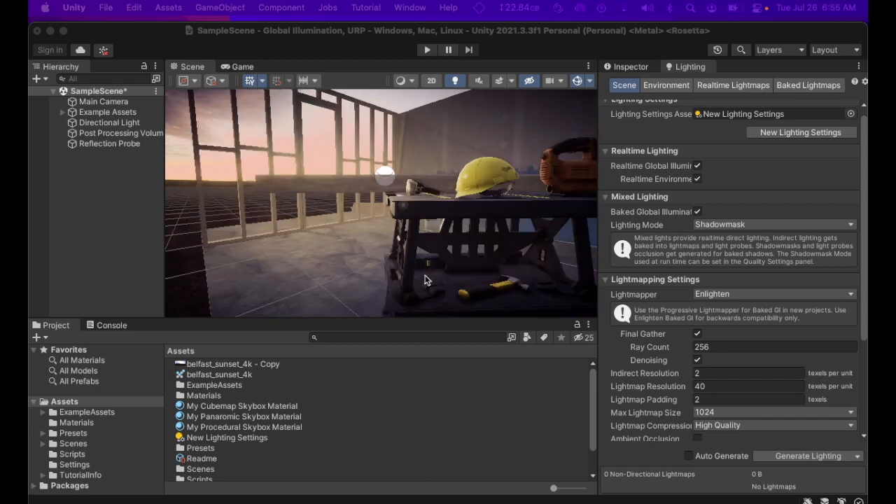
scroll(445, 255, "down", 3)
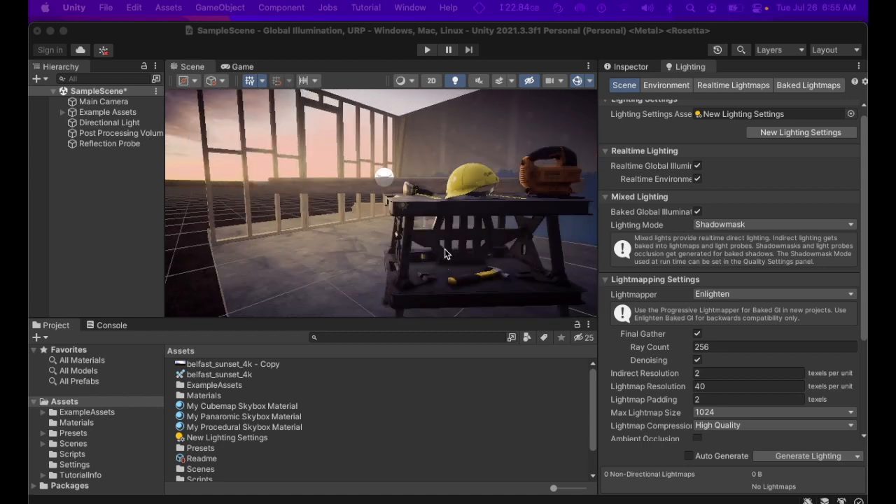
mouse_move(446, 257)
left_mouse_down()
mouse_move(441, 272)
mouse_move(449, 257)
left_mouse_up()
middle_click_drag(450, 256, 448, 251)
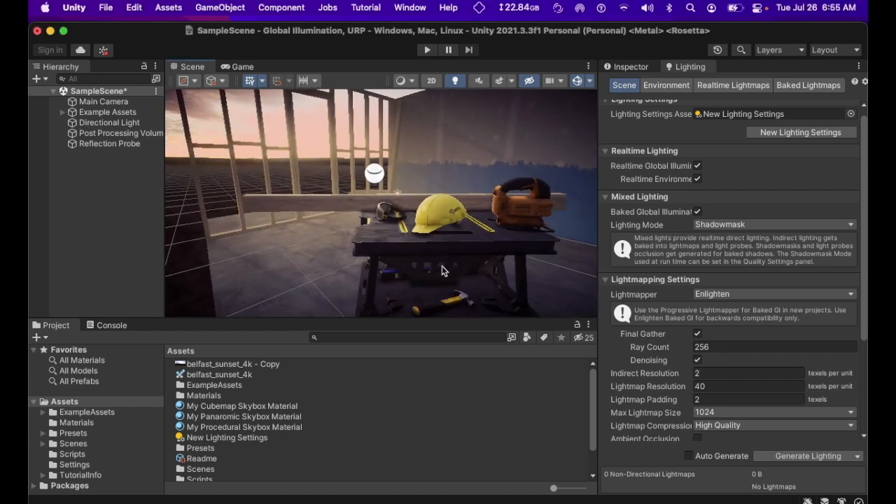